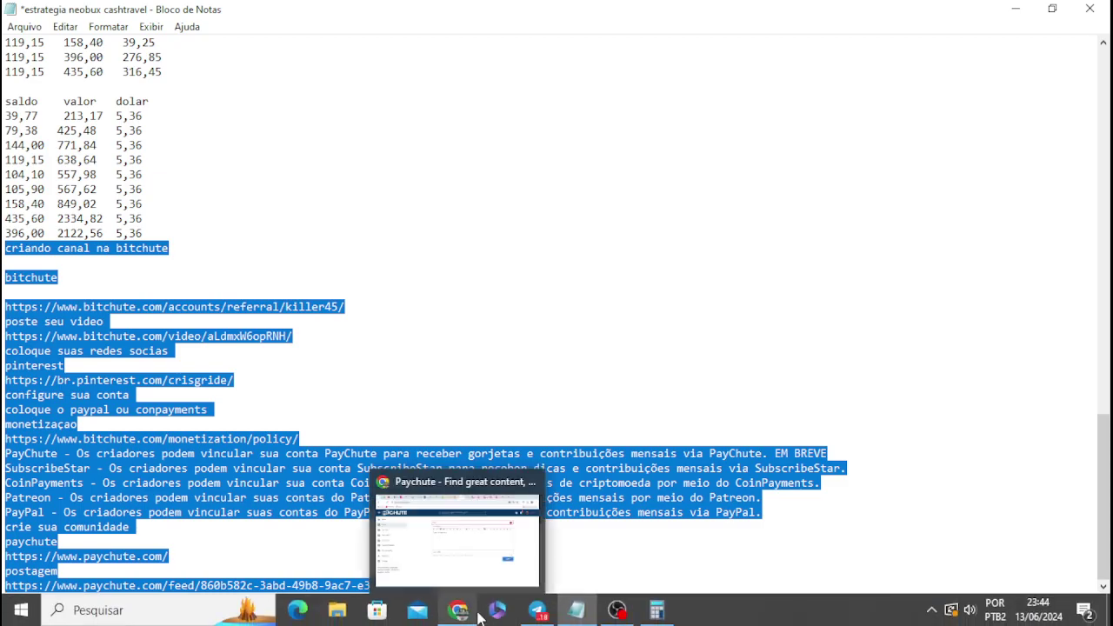
Switch to Chrome and try to paste the copied Bitchute notes into the Paychute post body, then reload the page
click(458, 521)
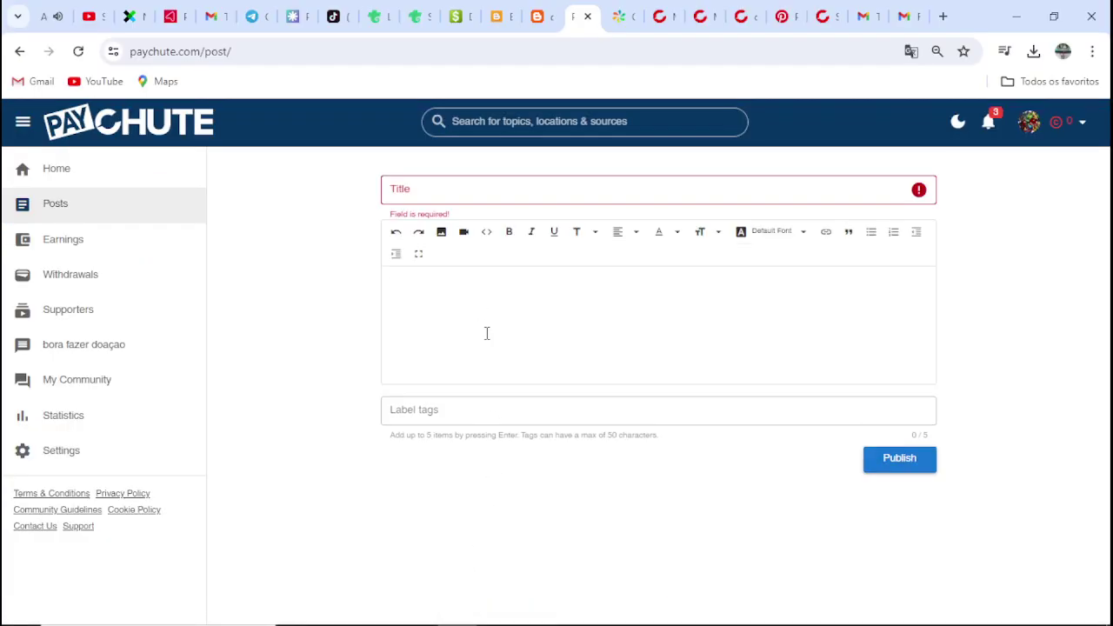
key(ctrl+v)
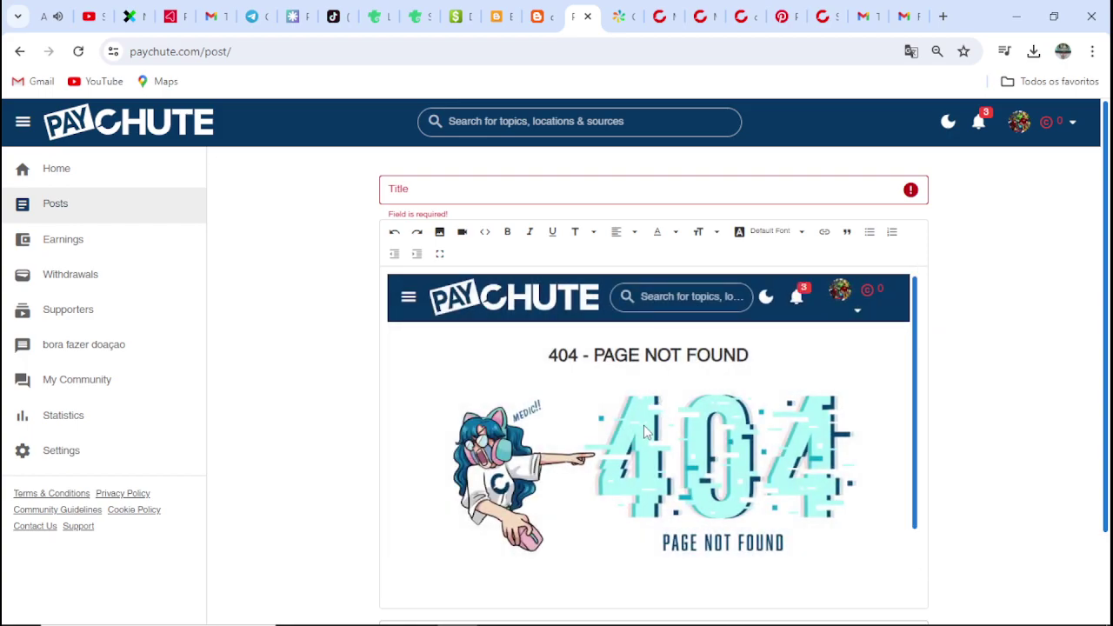
scroll(669, 421, down, 1)
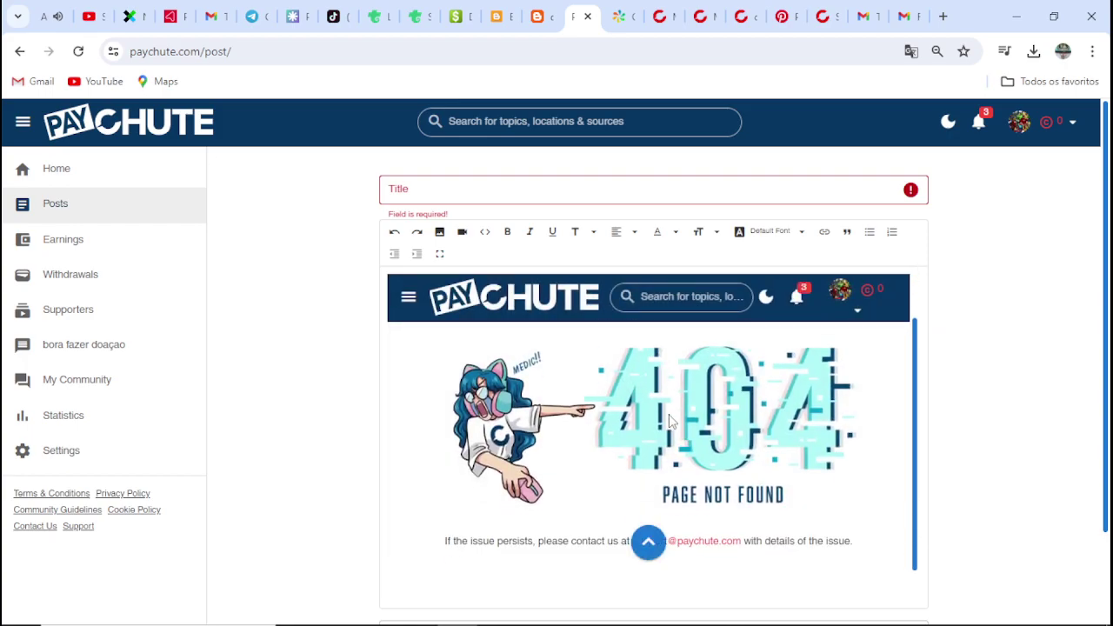
scroll(670, 421, up, 1)
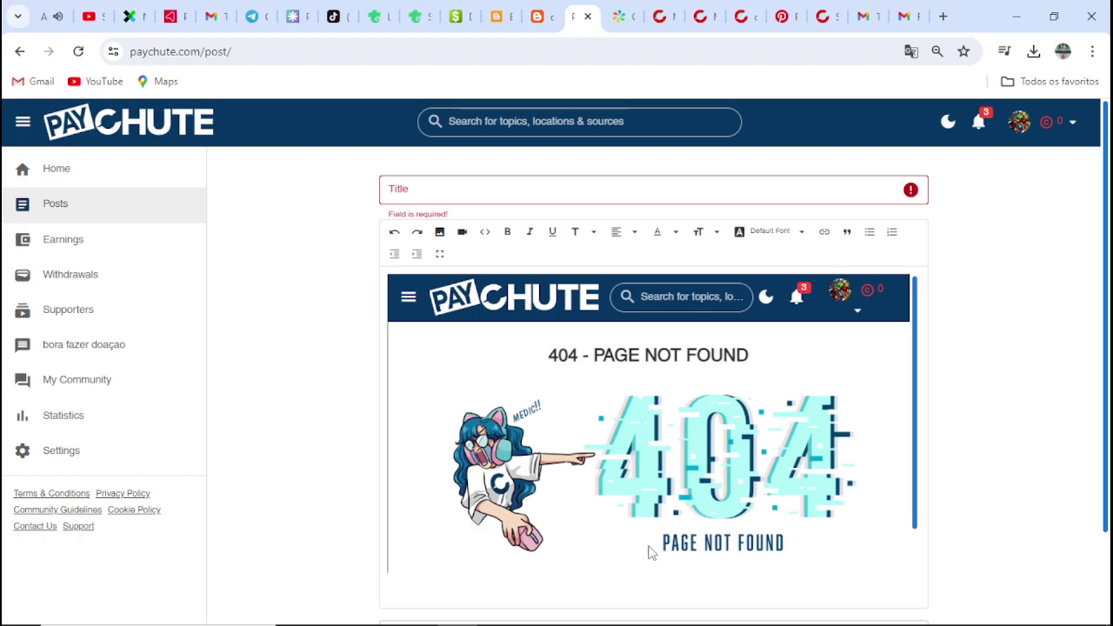
scroll(664, 547, down, 1)
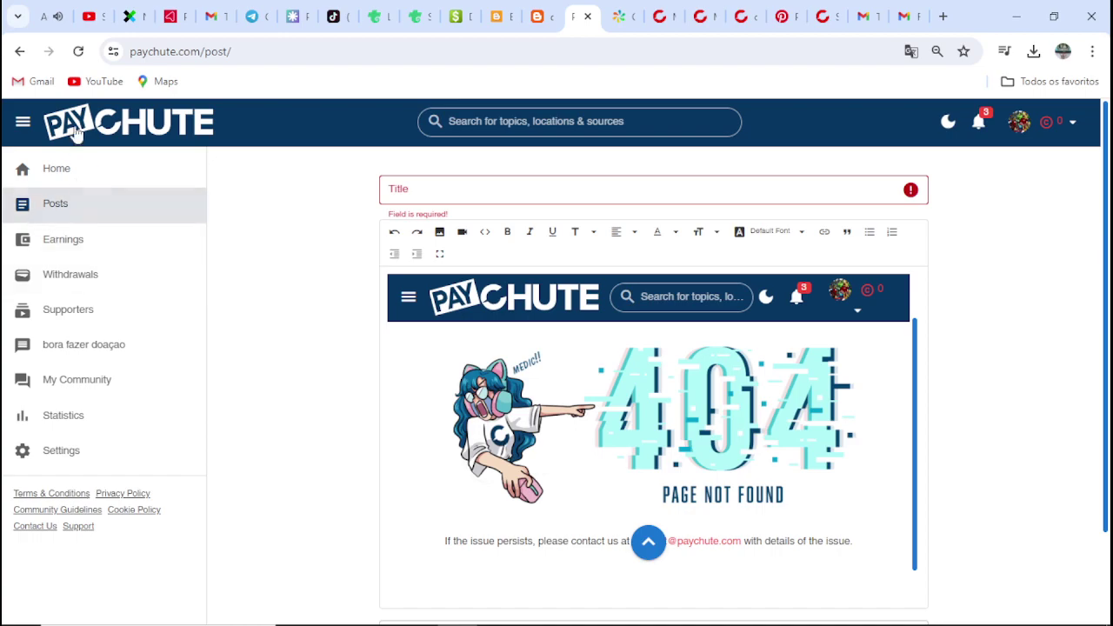
click(78, 52)
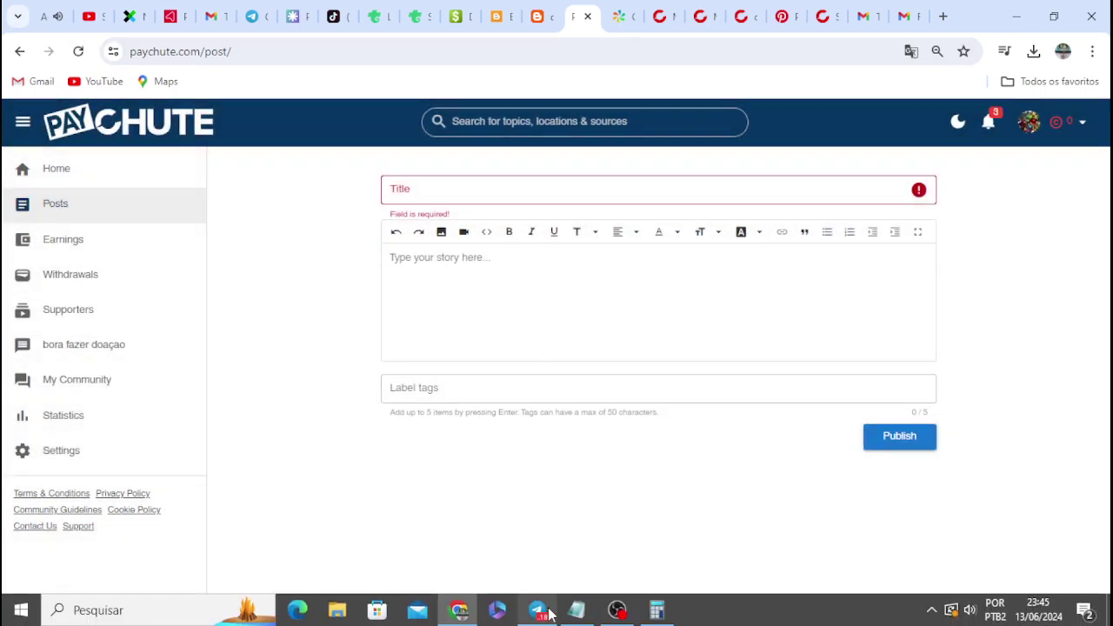
Copy the selected Bitchute notes from Notepad again, retry pasting them into the Paychute post body, and reload the page
click(576, 610)
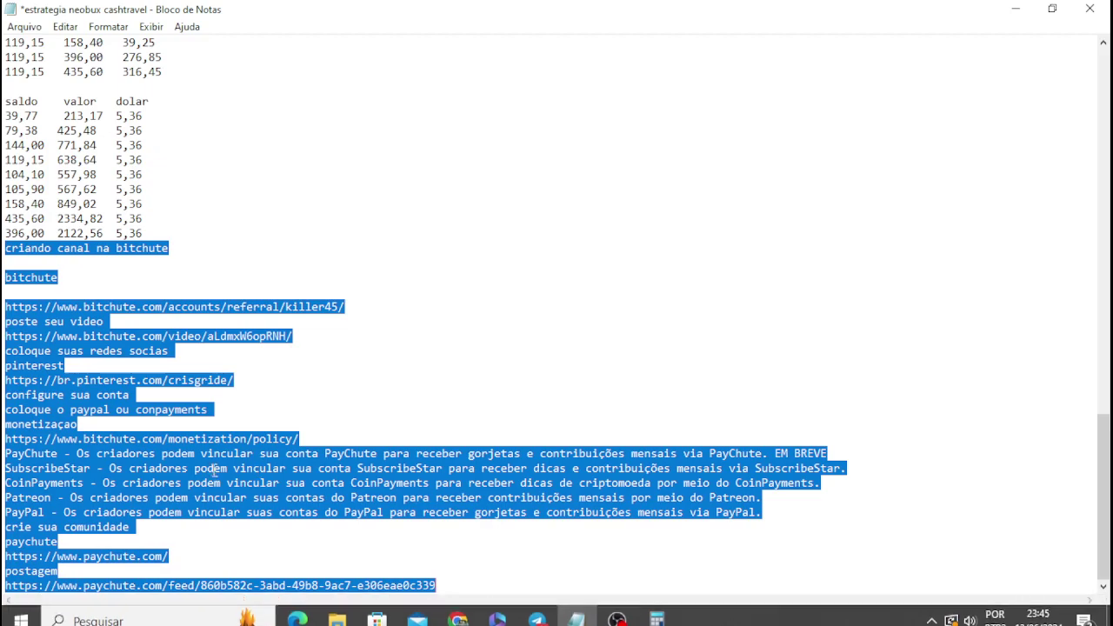
right_click(45, 338)
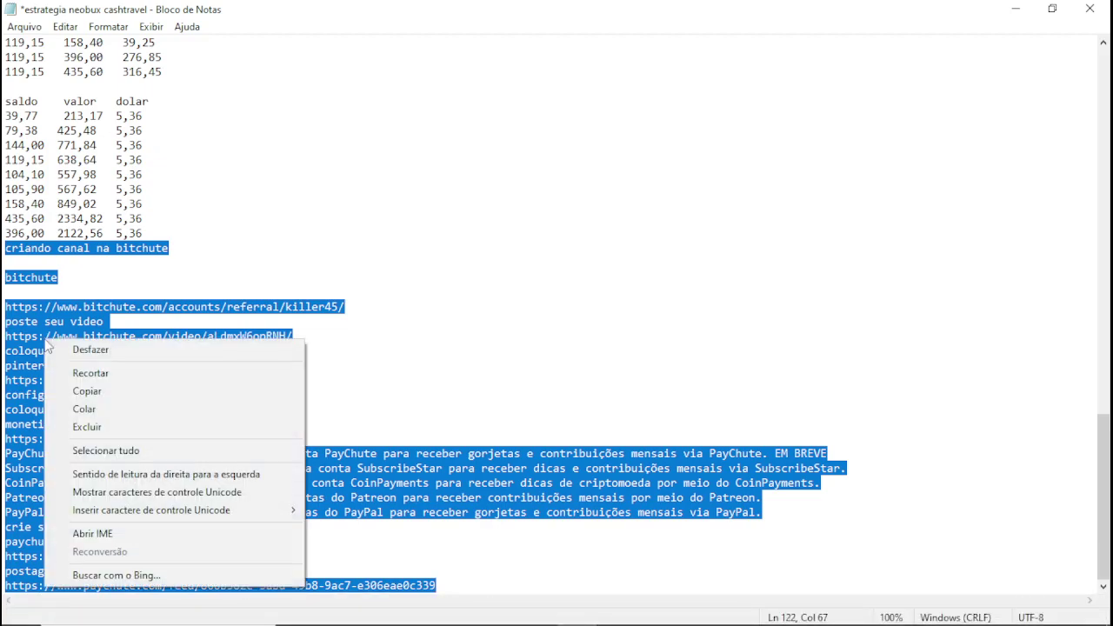
click(90, 392)
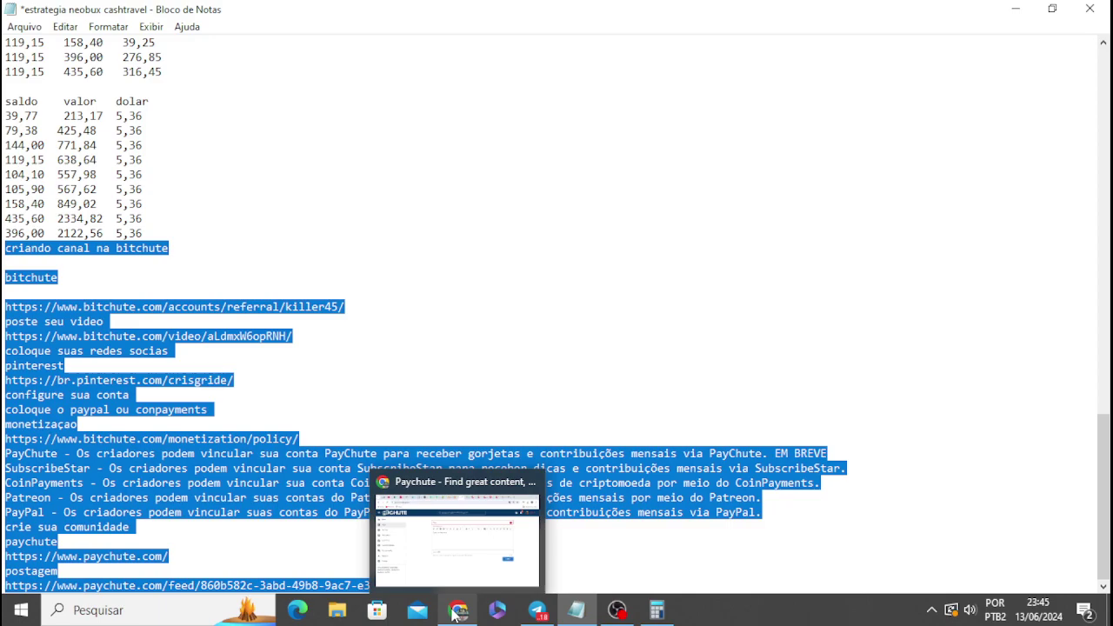
click(454, 614)
click(452, 275)
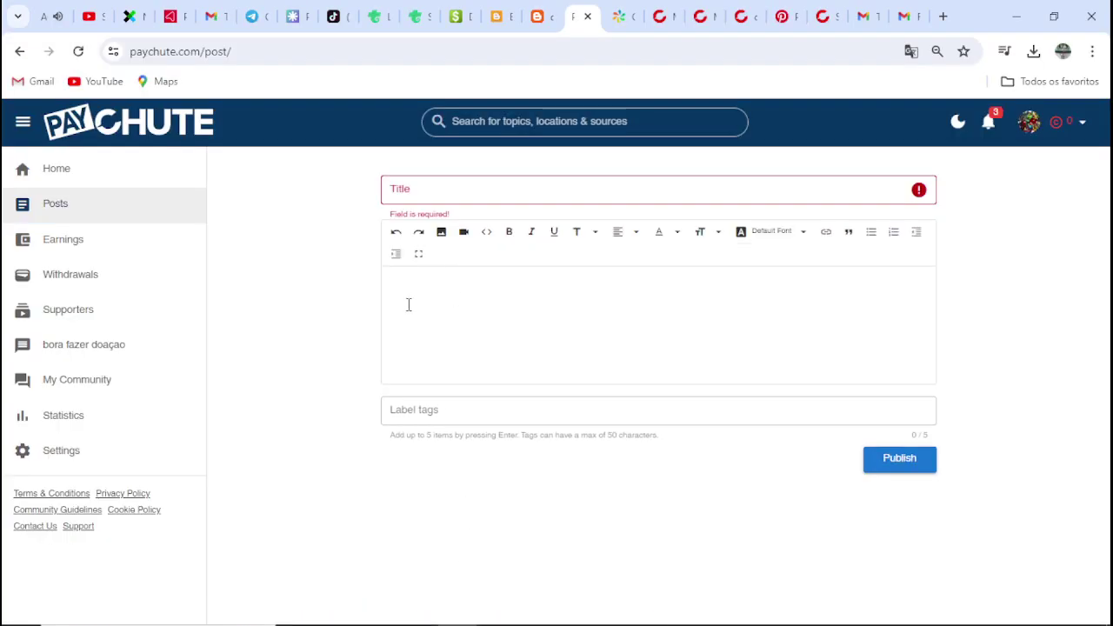
key(ctrl+v)
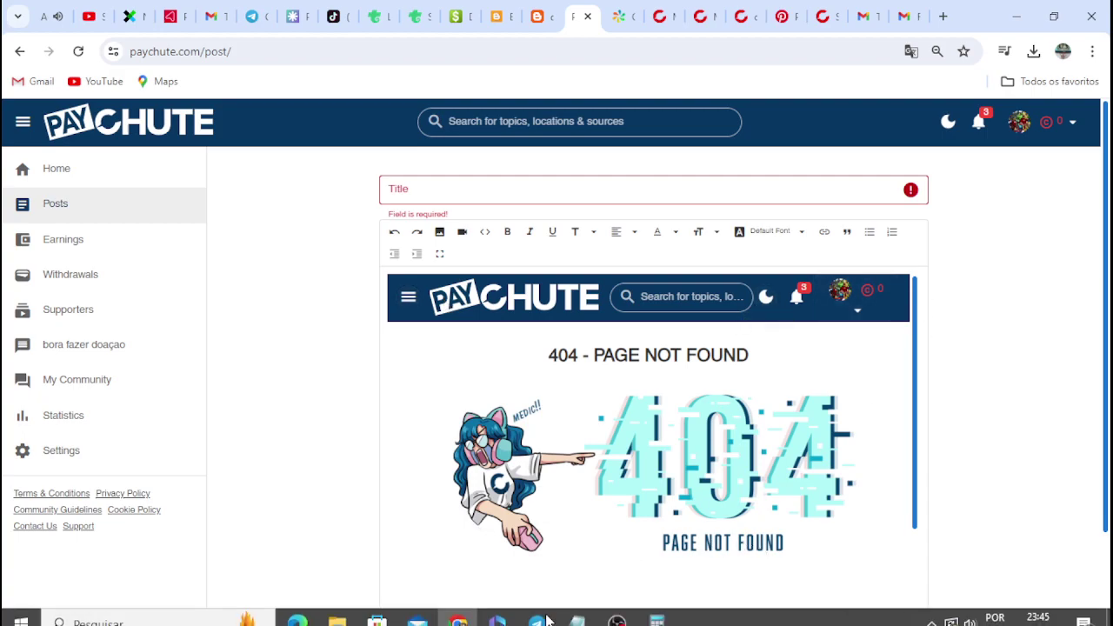
mouse_move(576, 609)
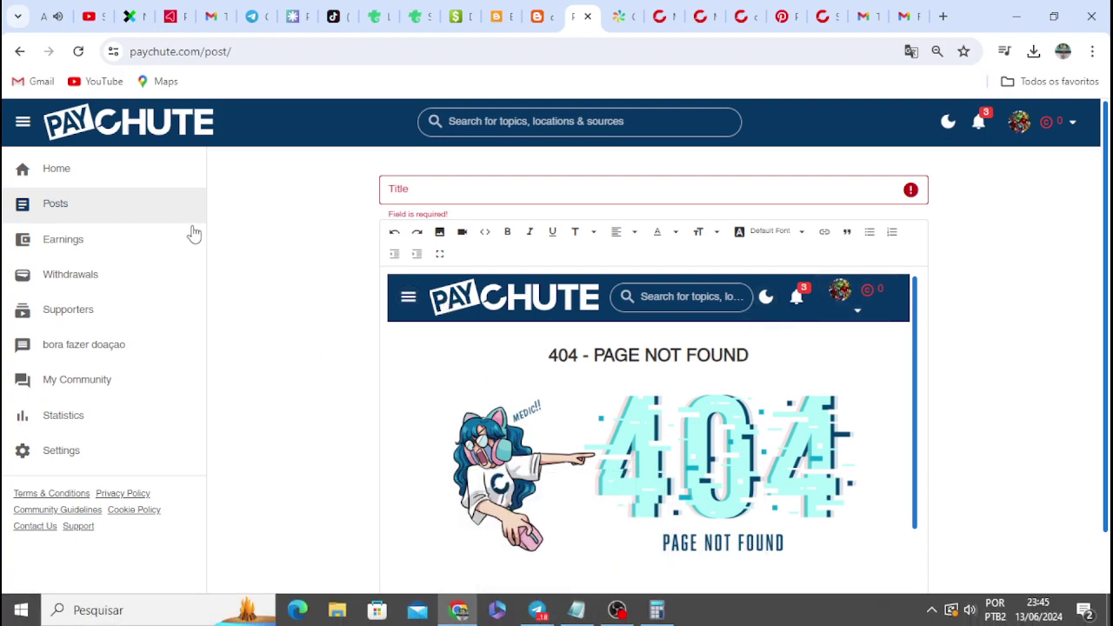
click(78, 51)
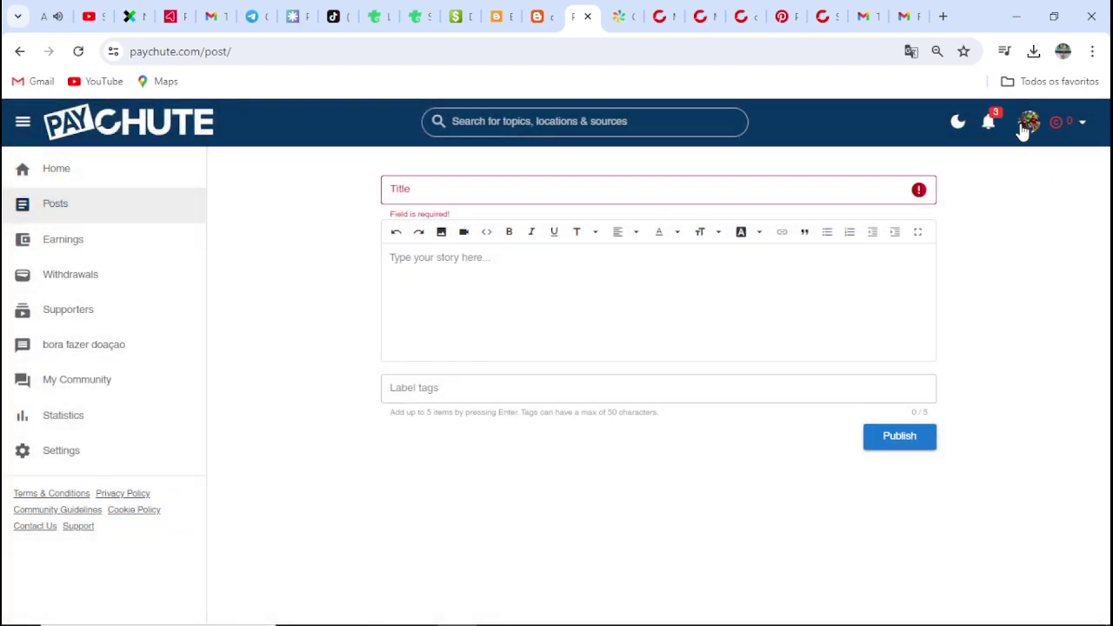
Open the account settings page of the Paychute profile
click(1026, 124)
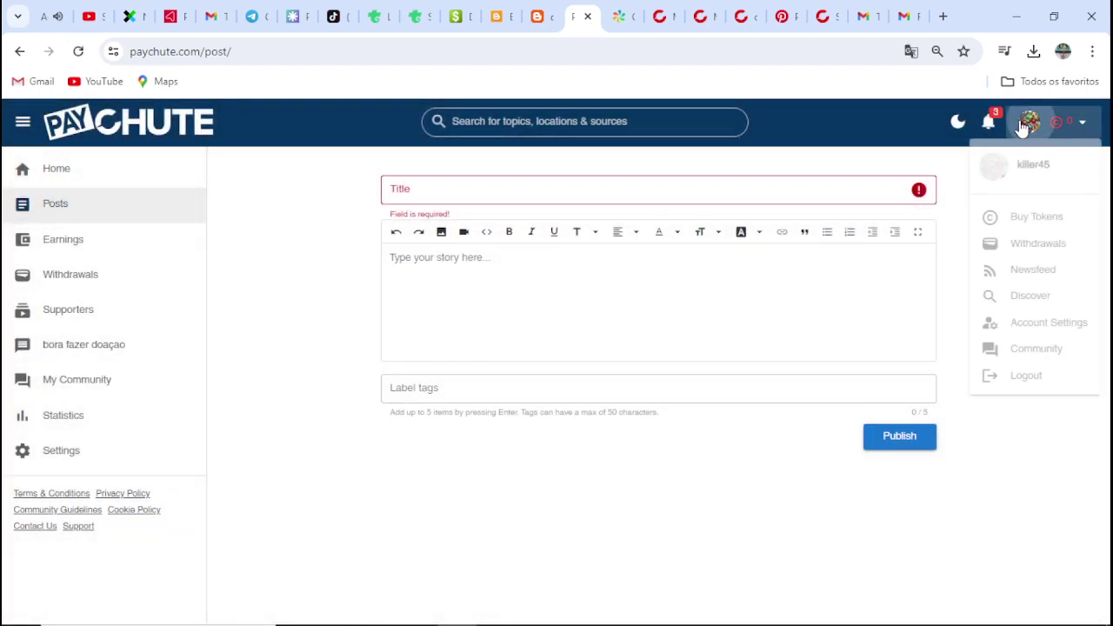
click(1032, 166)
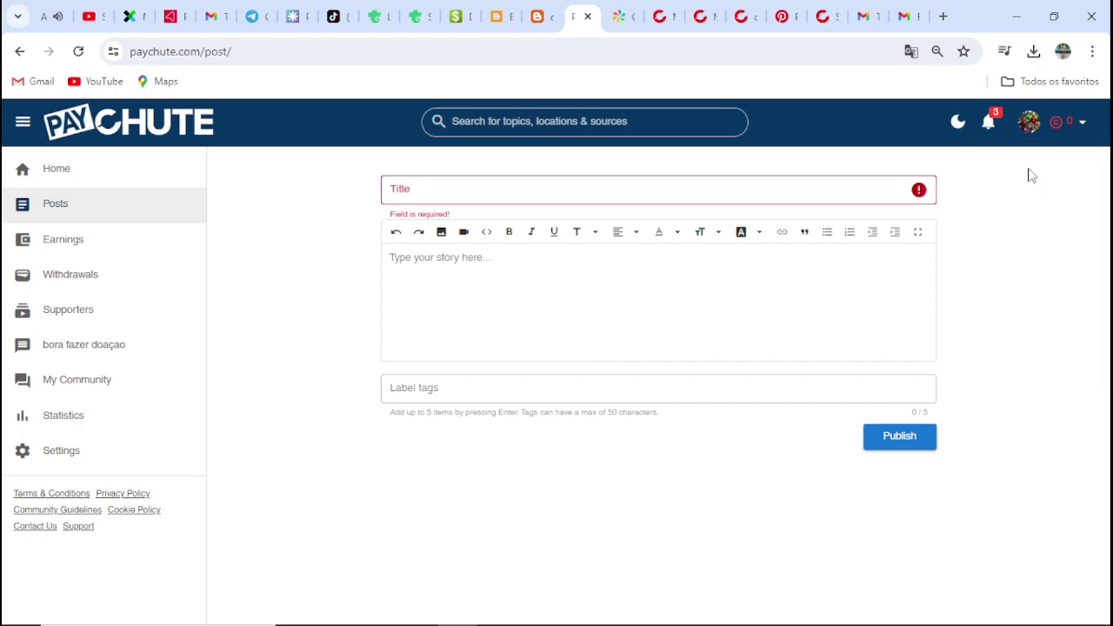
click(1076, 124)
click(1082, 133)
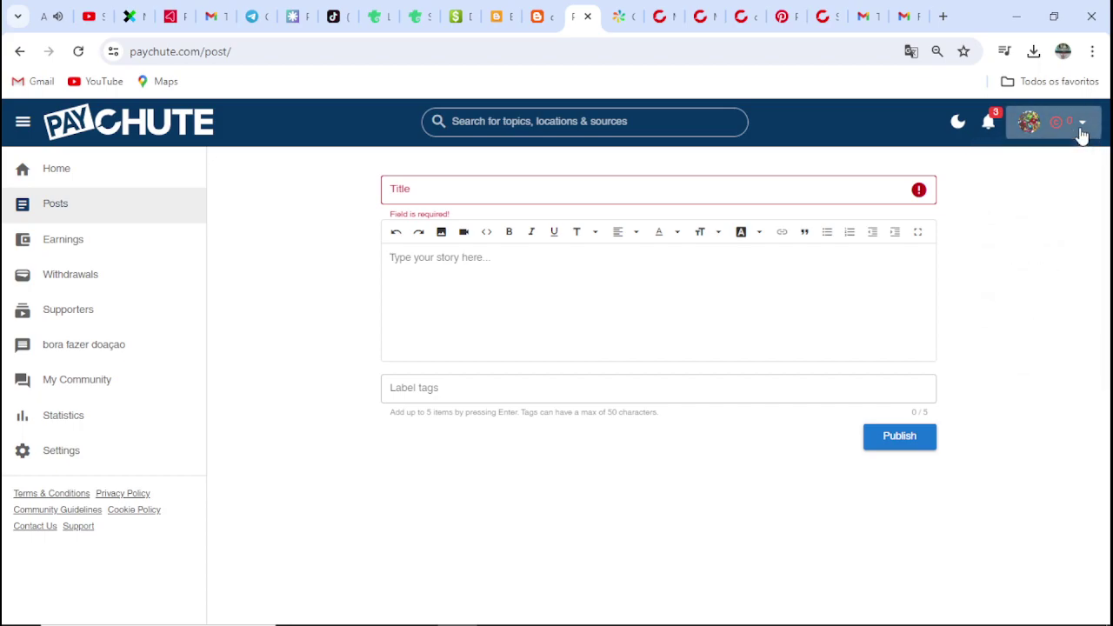
click(1065, 126)
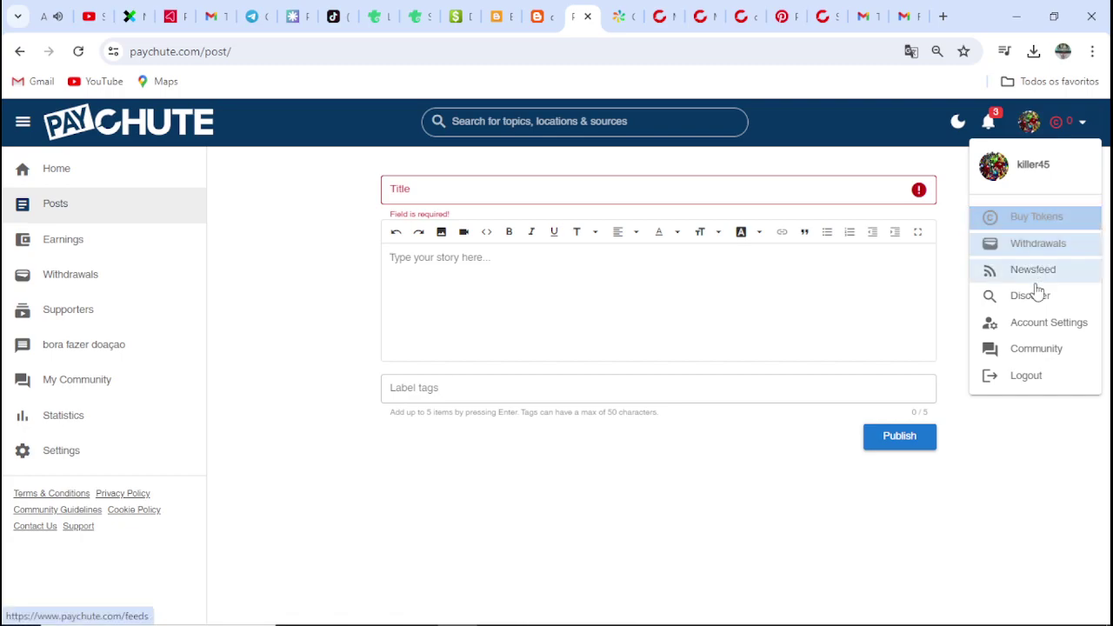
click(1042, 324)
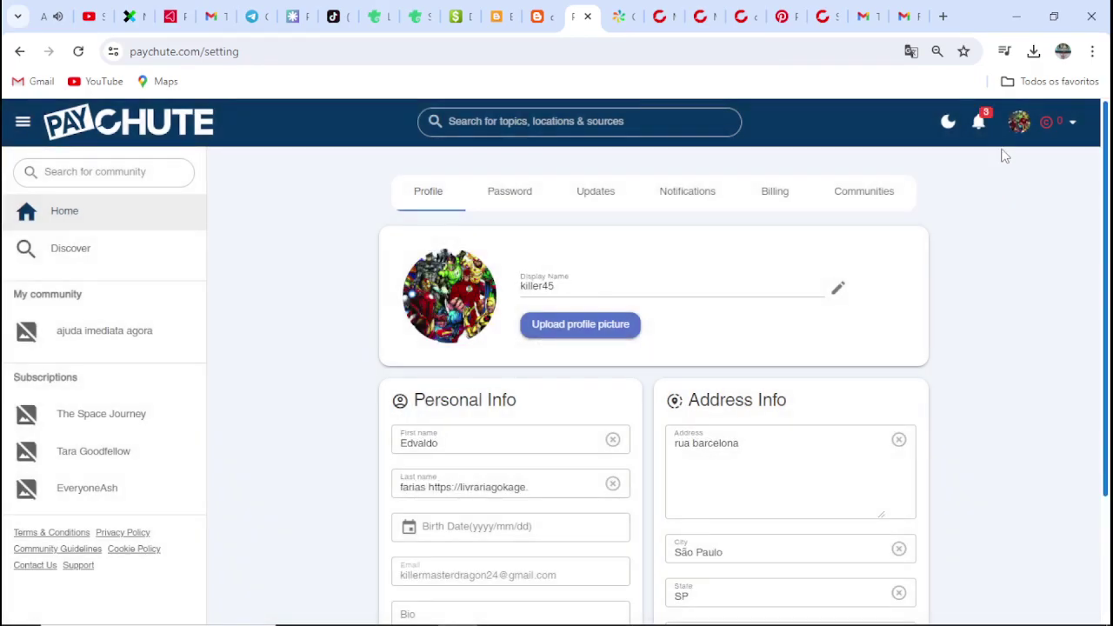
click(1018, 120)
Open the "ajuda imediata agora" community and start adding a new support tier to it
click(92, 425)
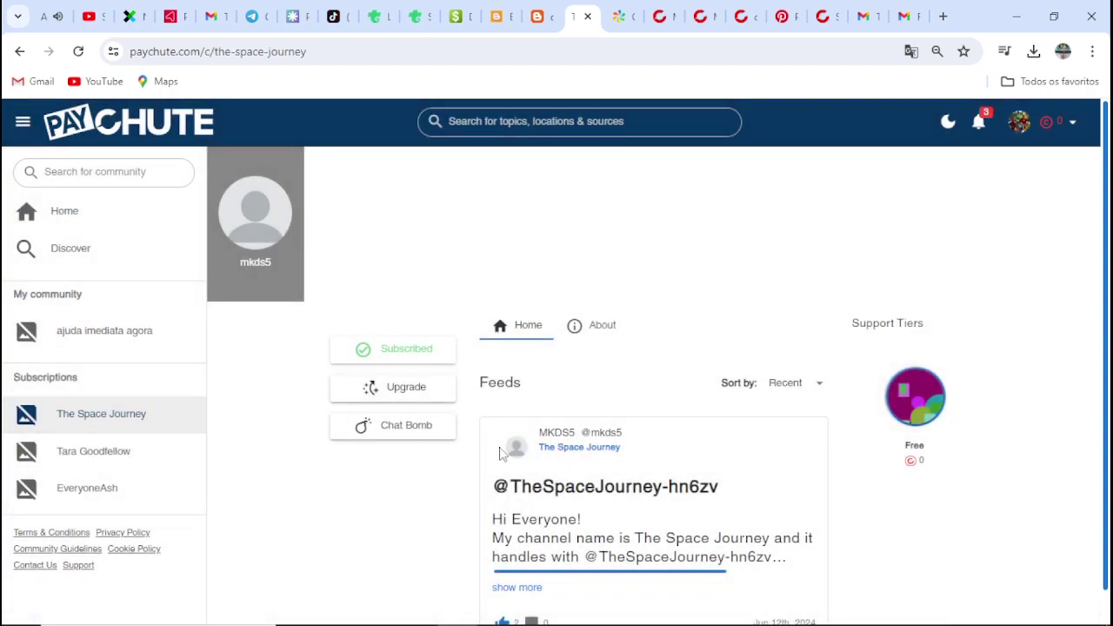
click(95, 332)
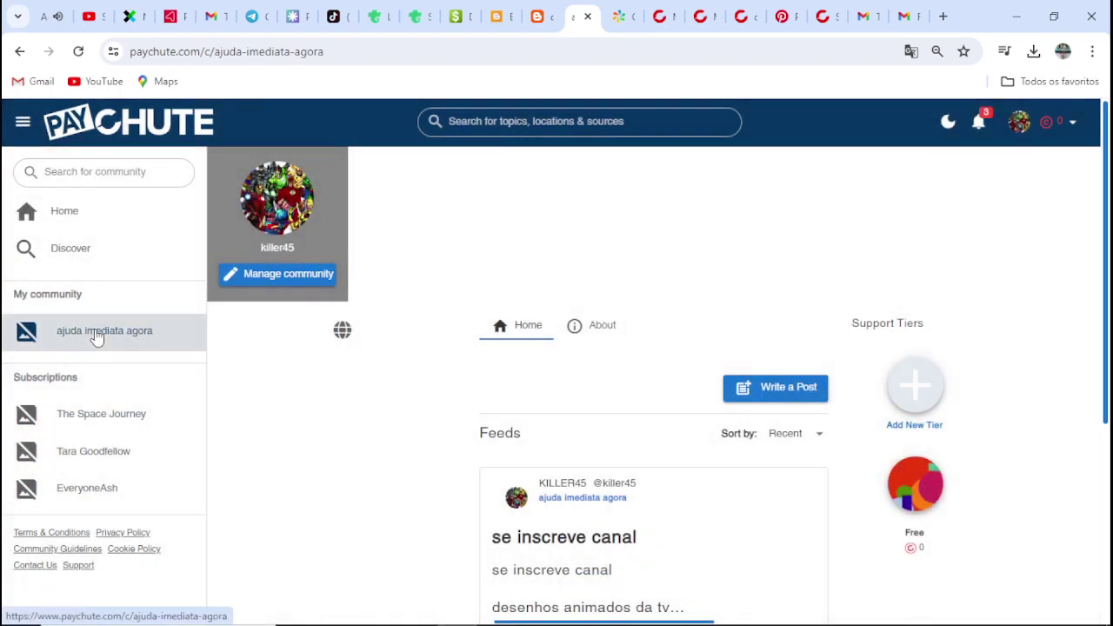
click(918, 390)
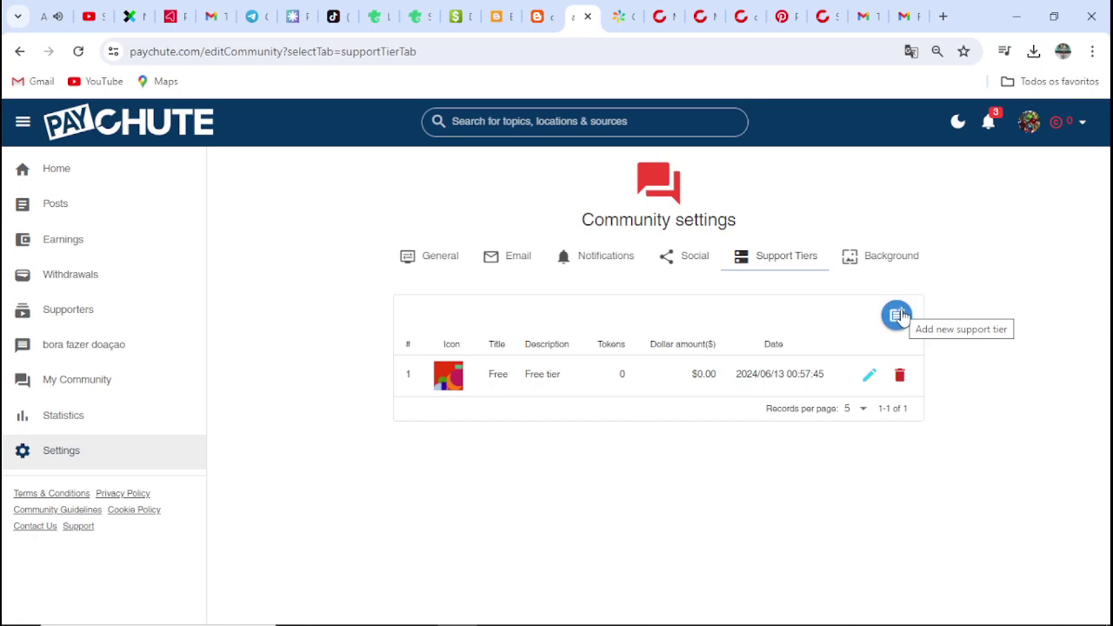
click(898, 315)
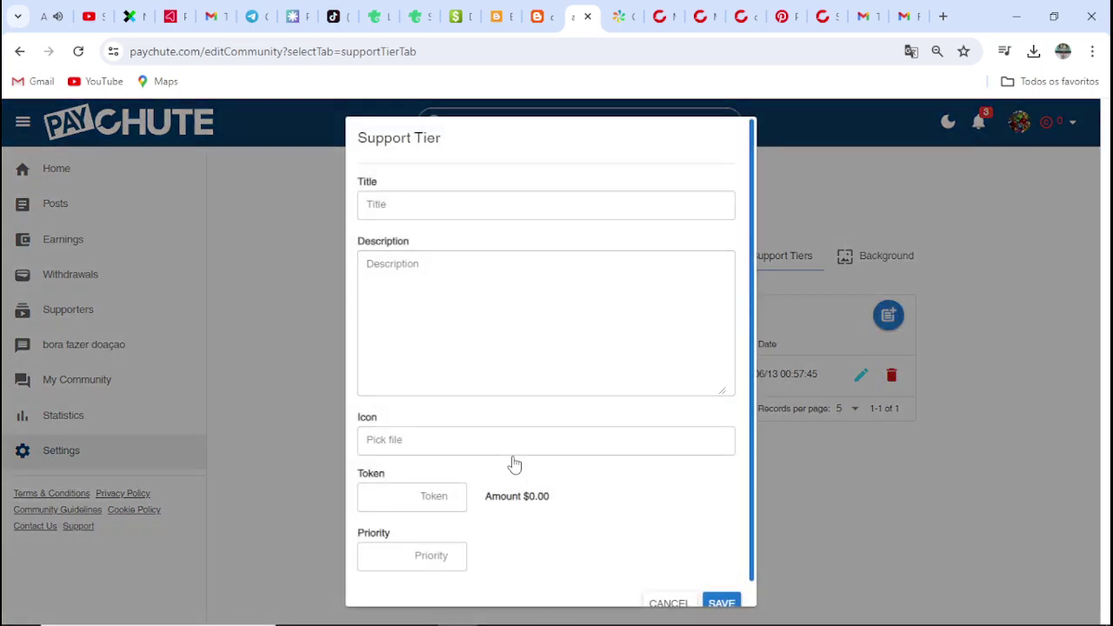
Copy the selected Bitchute notes from Notepad and paste them into the new support tier's description in Chrome
mouse_move(496, 615)
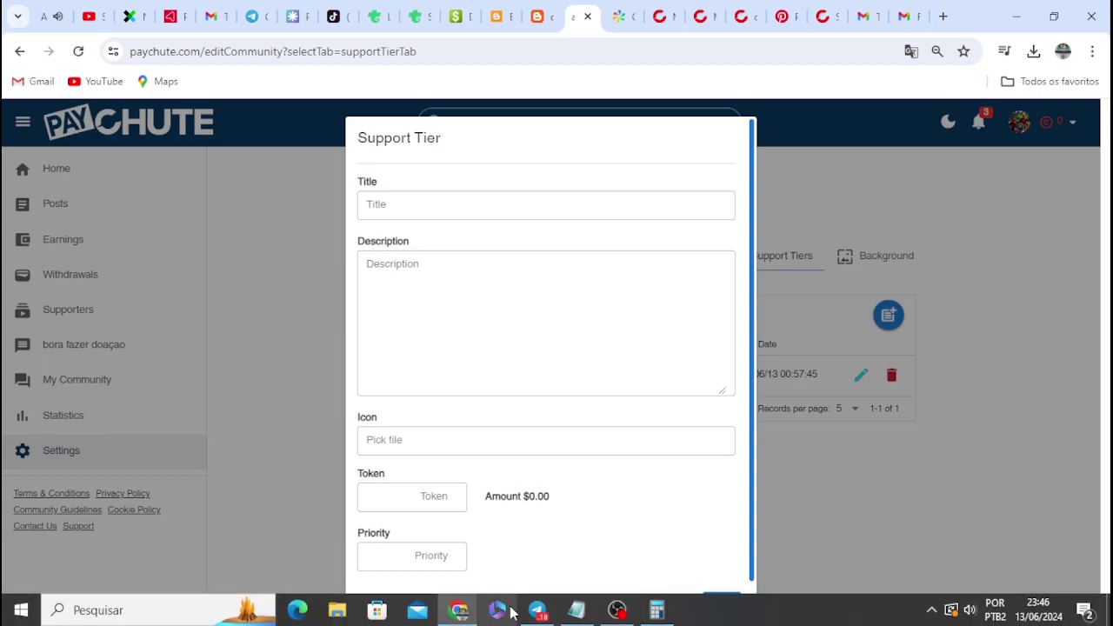
click(576, 609)
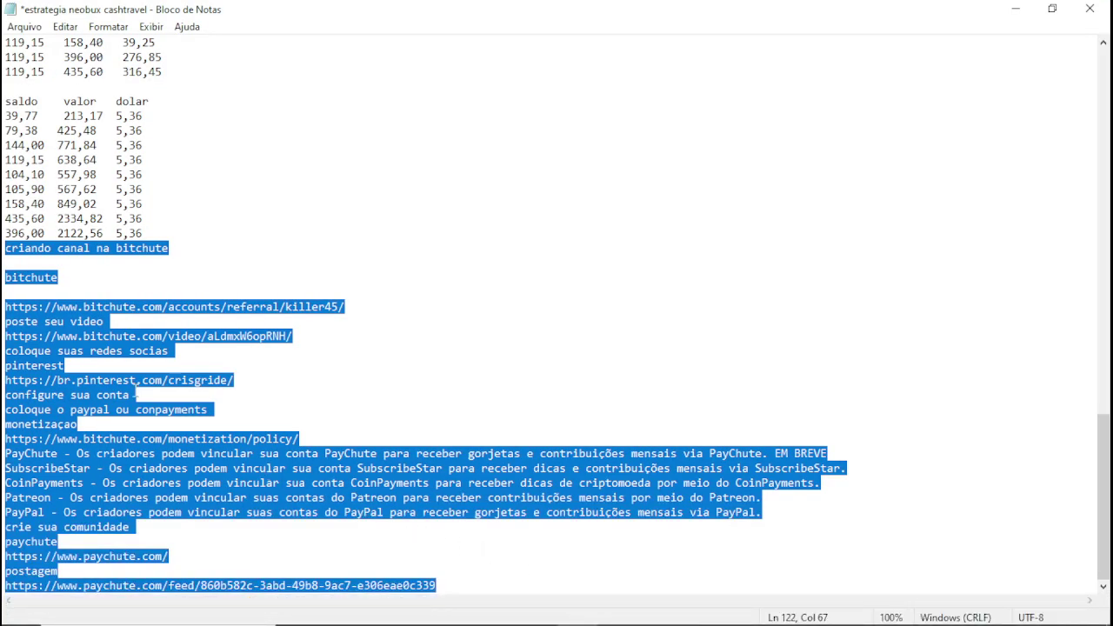
right_click(74, 346)
click(112, 398)
mouse_move(416, 615)
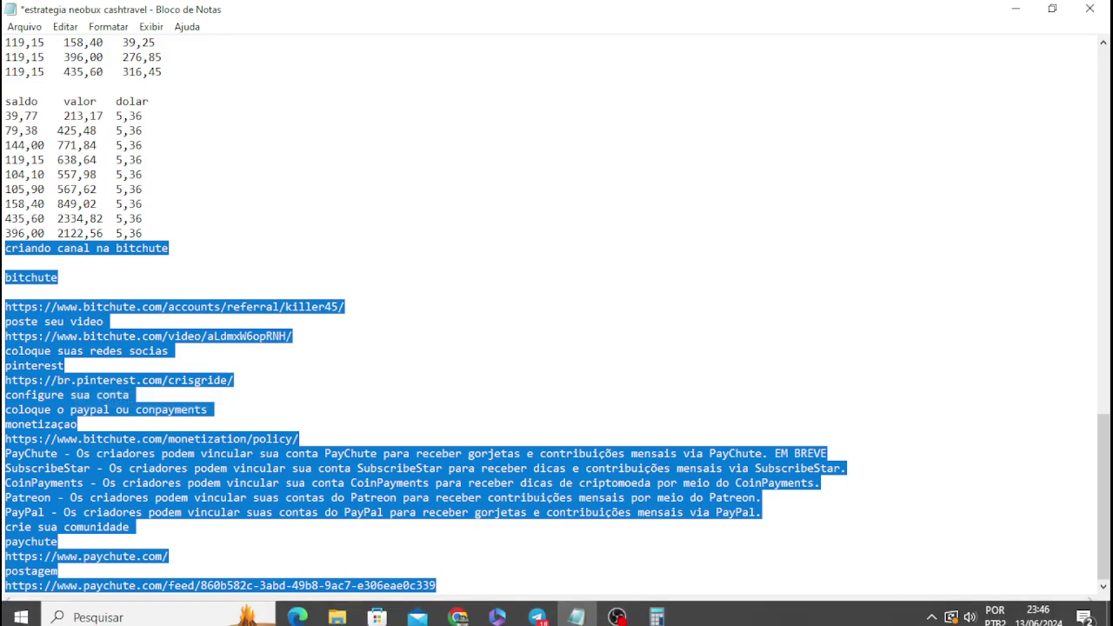
click(450, 615)
click(485, 298)
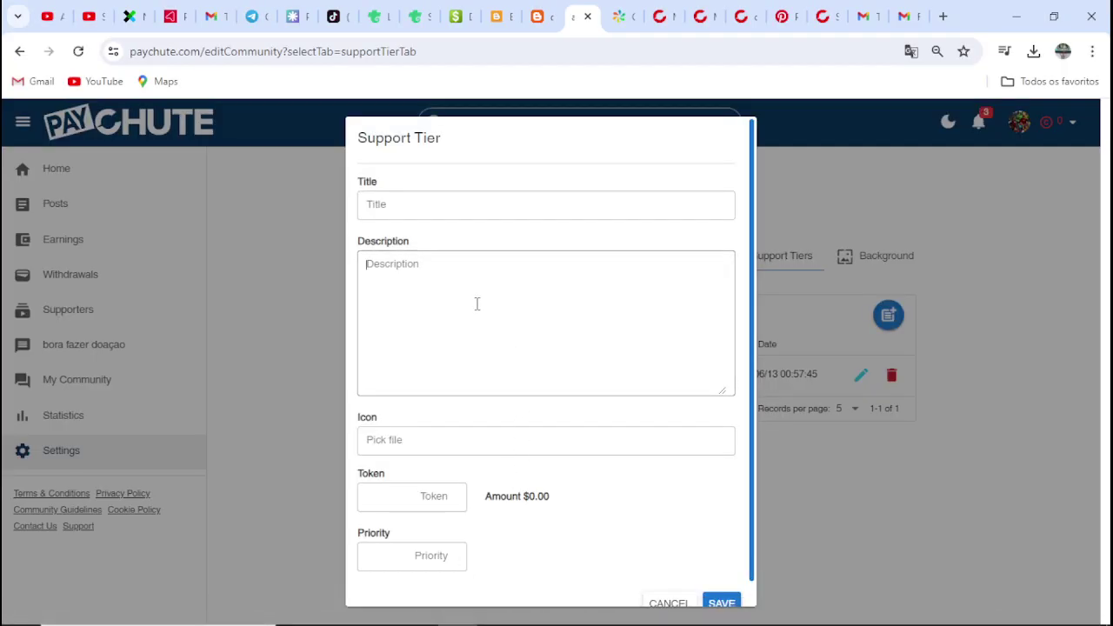
key(ctrl+v)
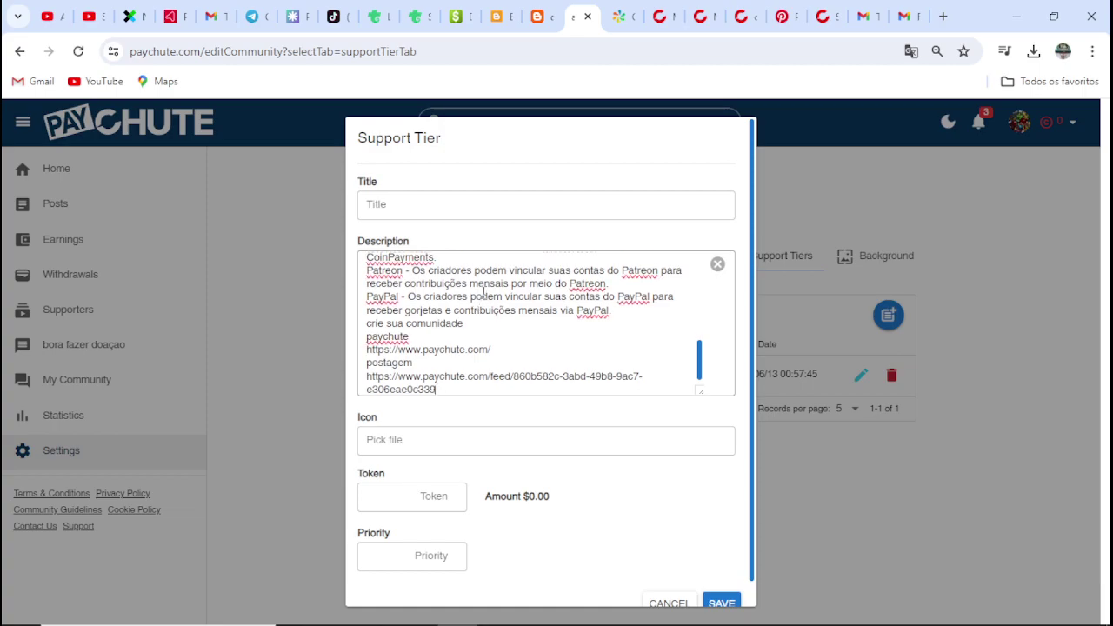
Copy the description's first line, "criando canal na bitchute", into the support tier's title
scroll(476, 300, up, 5)
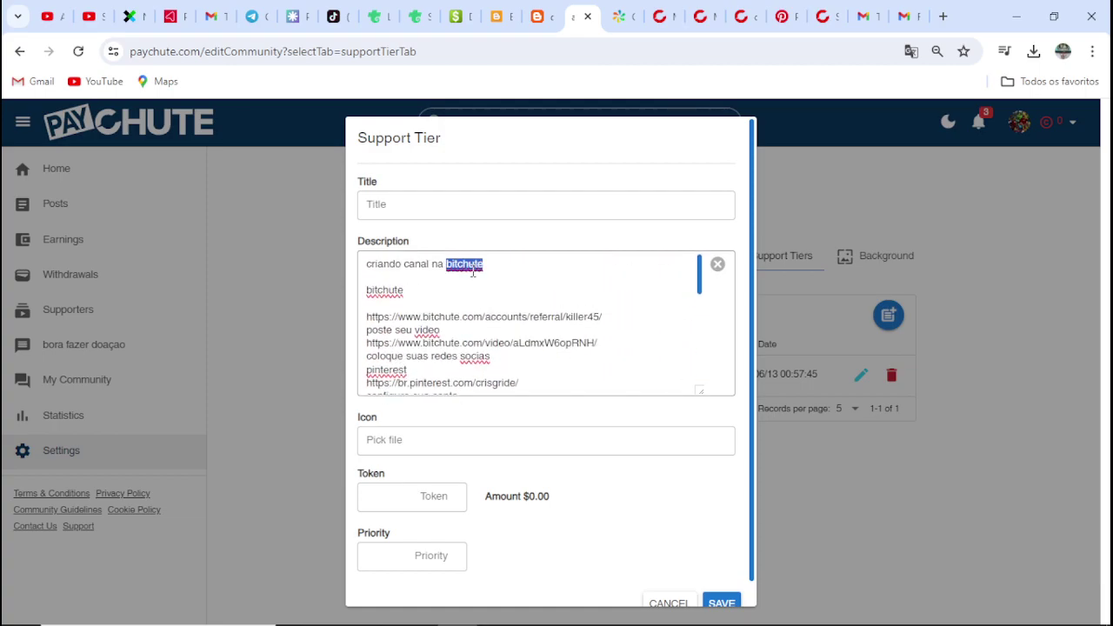
triple_click(475, 266)
right_click(476, 275)
click(548, 356)
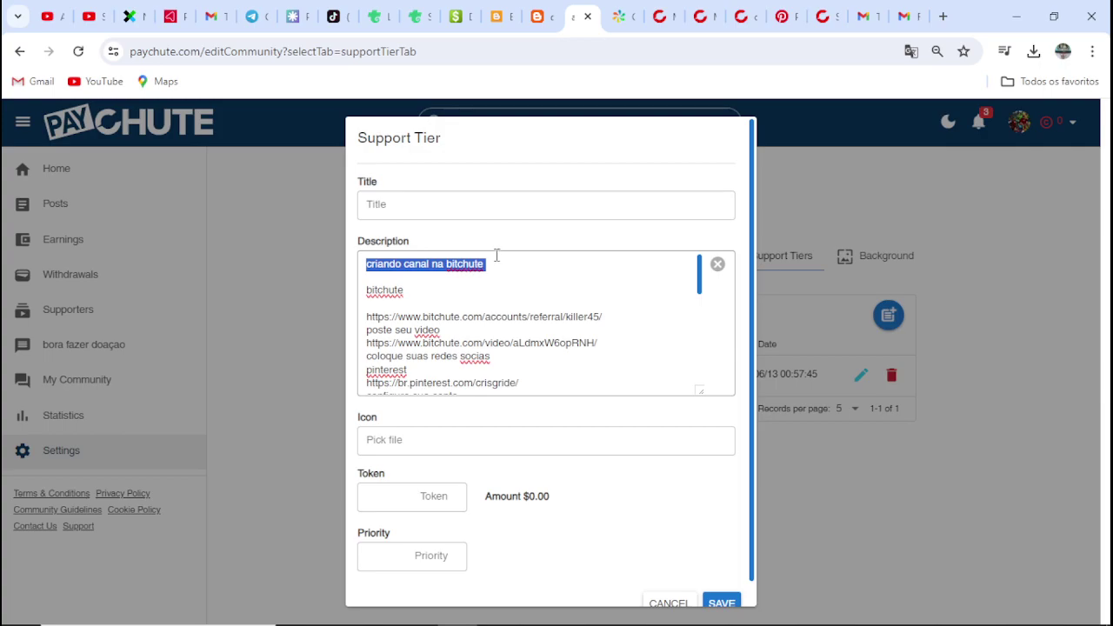
right_click(492, 206)
click(550, 360)
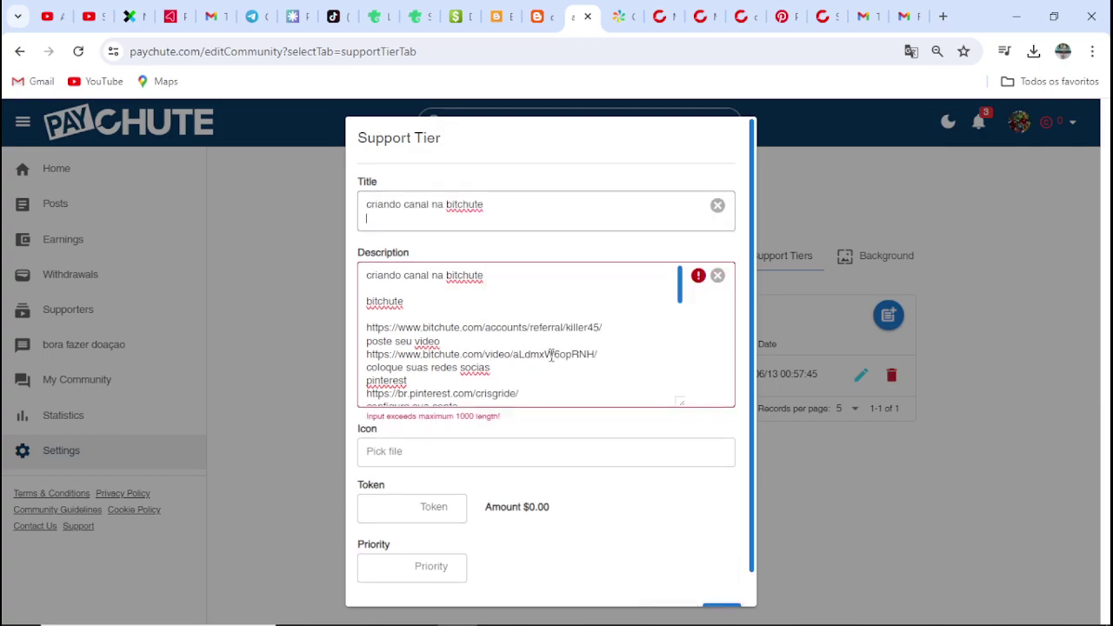
Delete the closing "postagem" line and the feed link below it from the support tier's description
scroll(681, 350, down, 10)
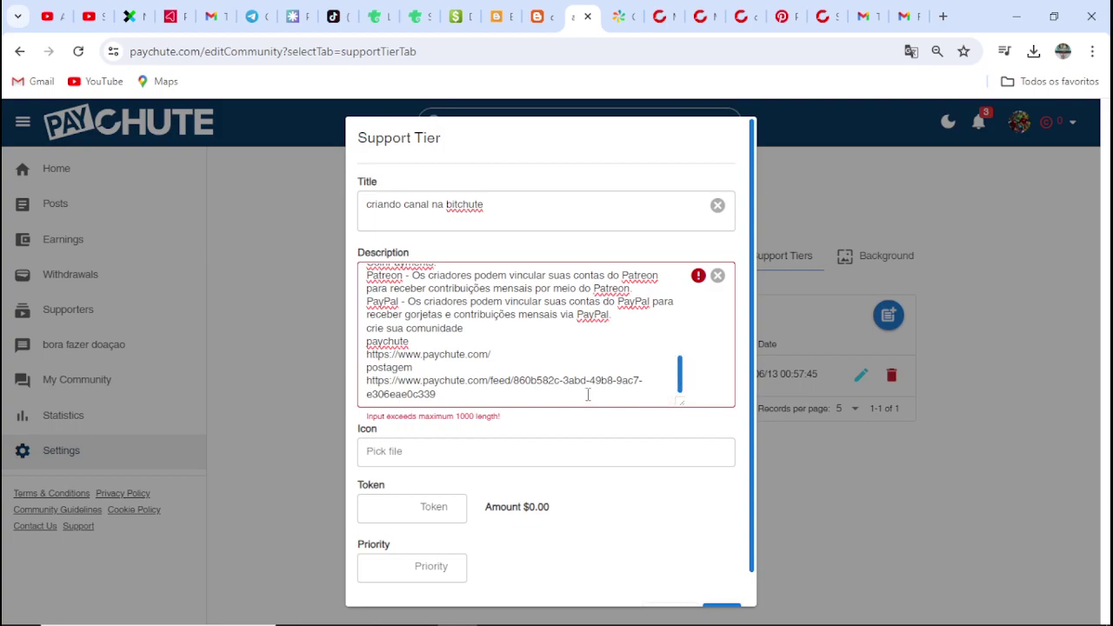
drag(460, 394, 348, 370)
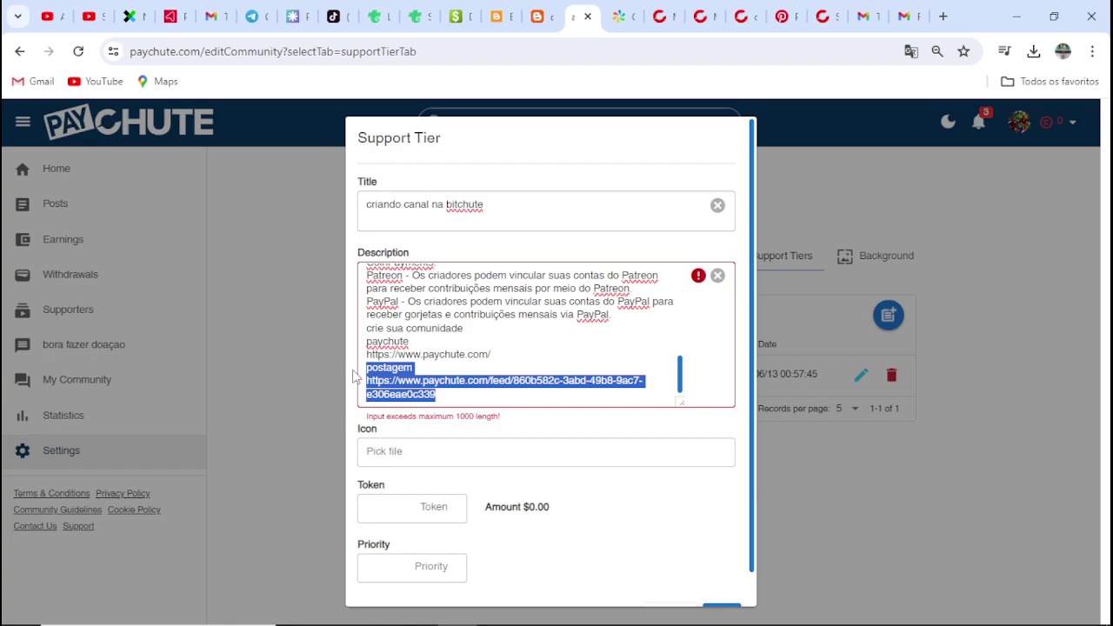
key(BackSpace)
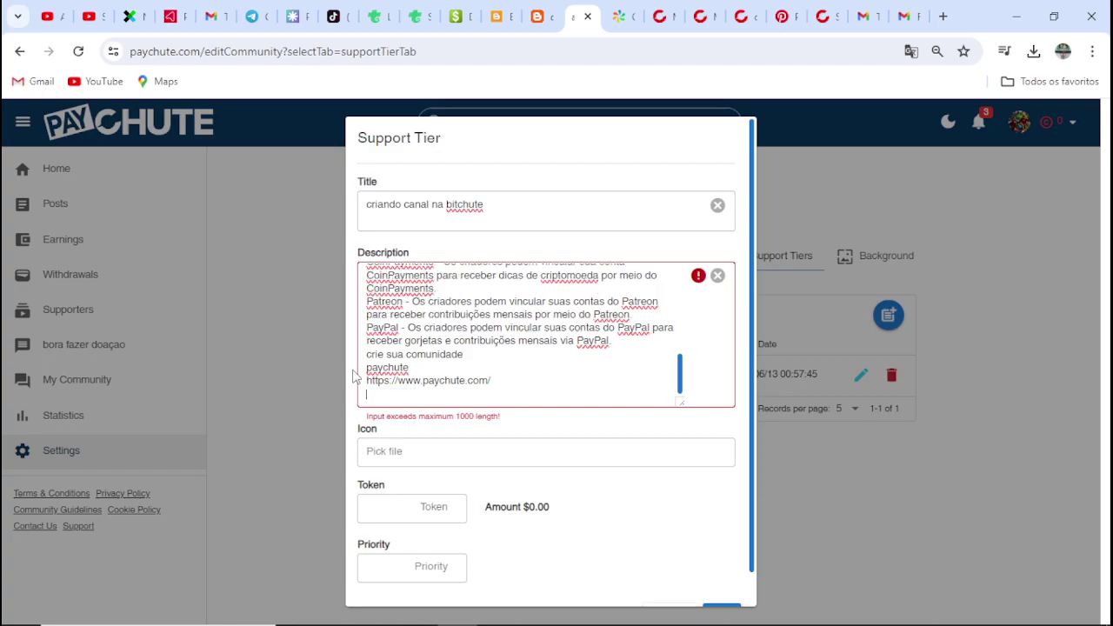
mouse_move(521, 383)
mouse_down()
mouse_move(321, 341)
mouse_move(539, 379)
mouse_up()
scroll(539, 378, up, 10)
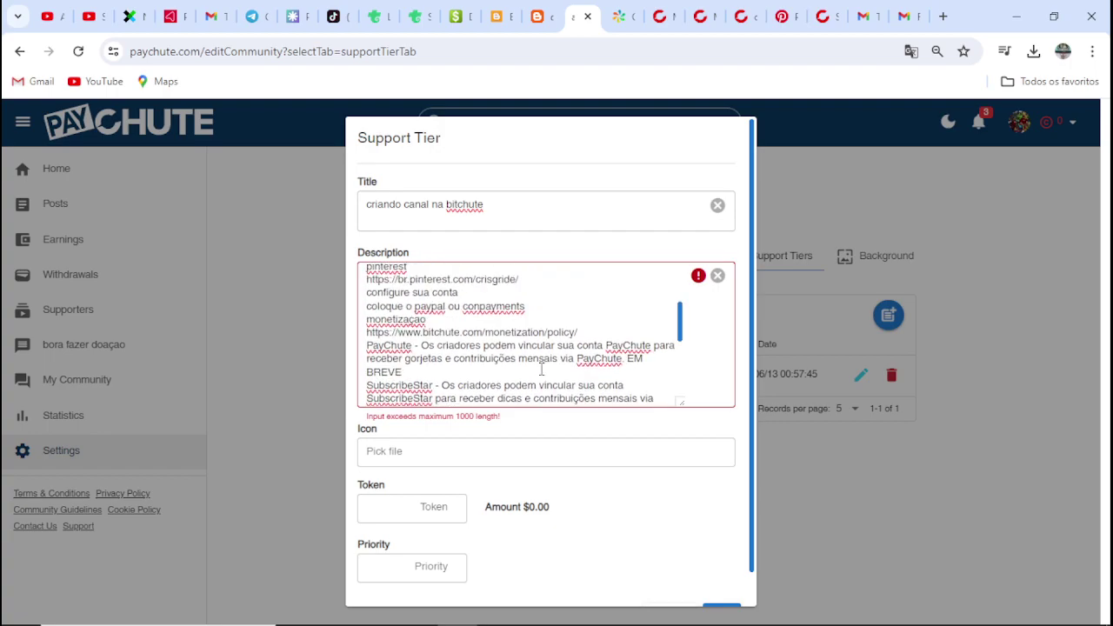
scroll(515, 363, down, 10)
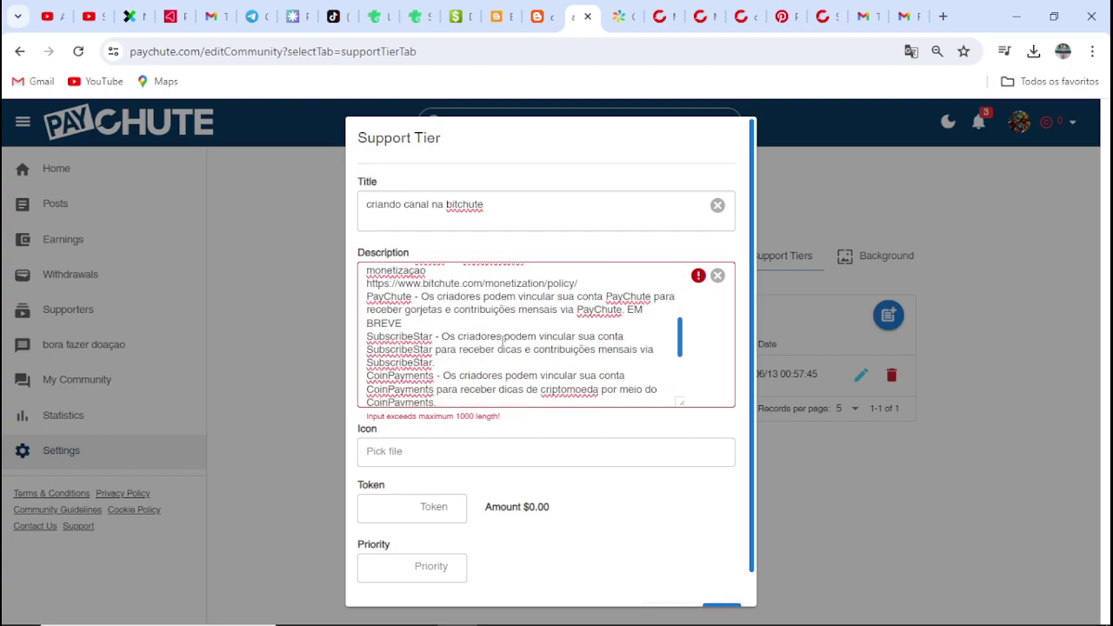
Delete the payment platform paragraphs from the new support tier's description and clear the remaining description text
drag(509, 339, 380, 321)
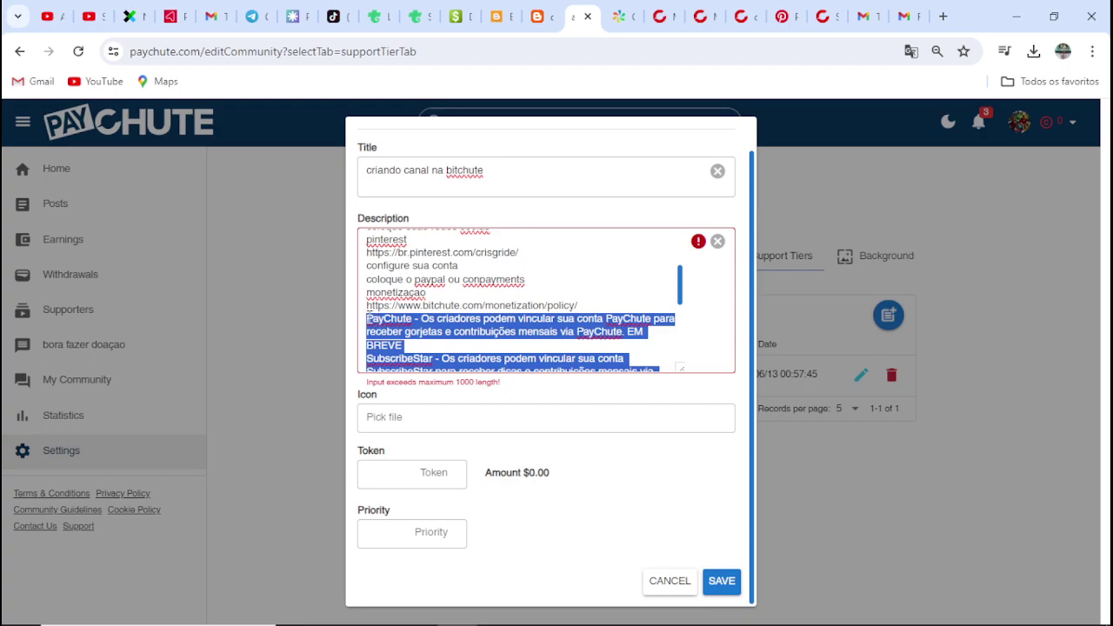
key(BackSpace)
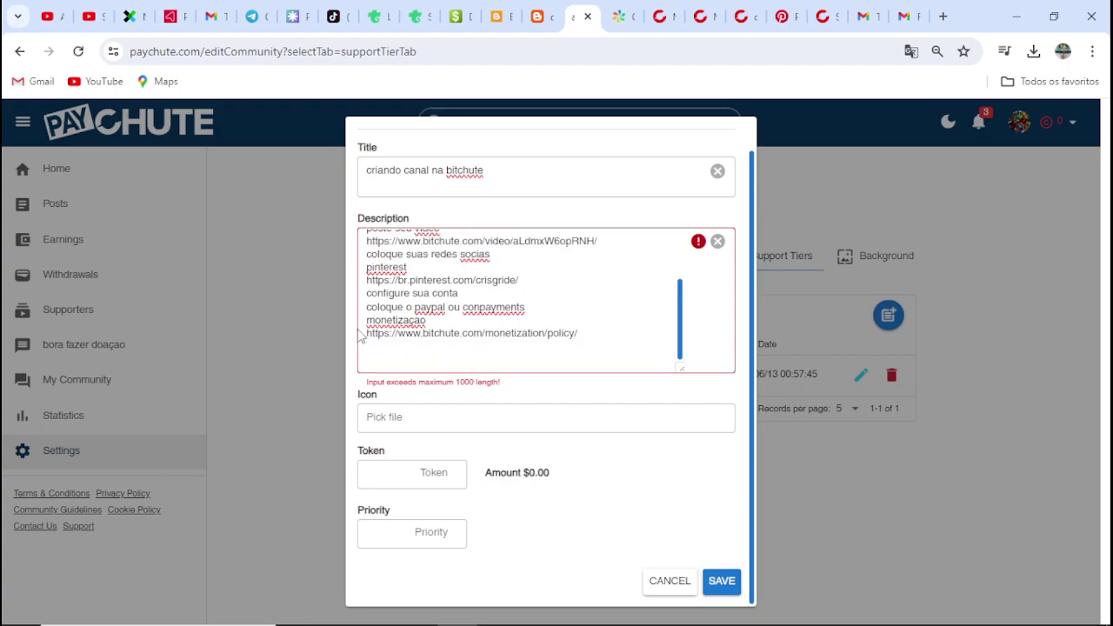
scroll(726, 330, up, 1)
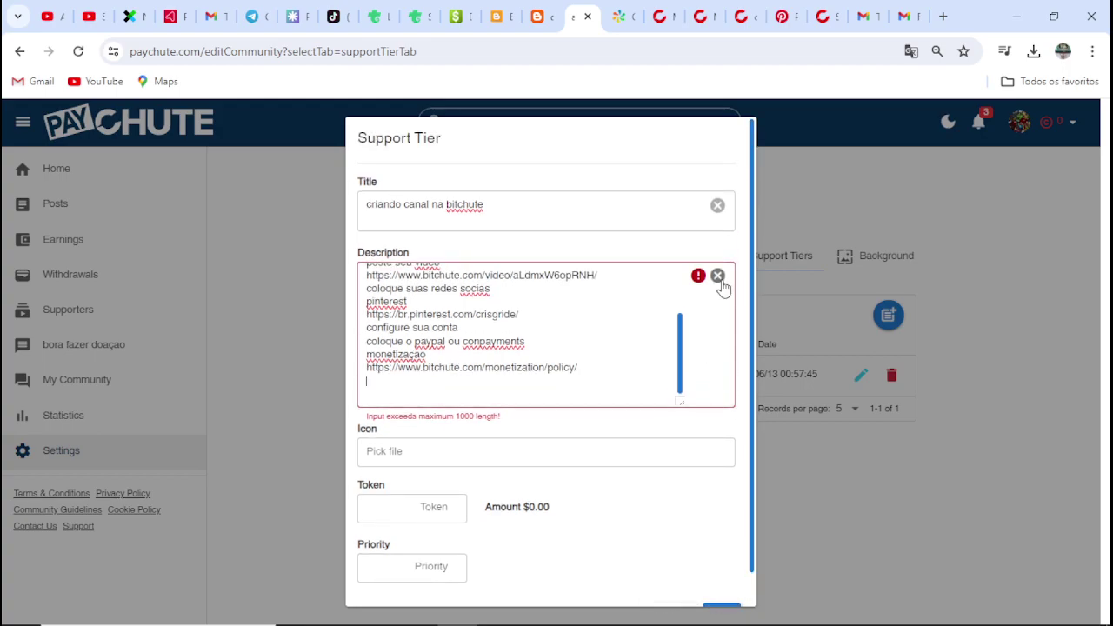
click(718, 275)
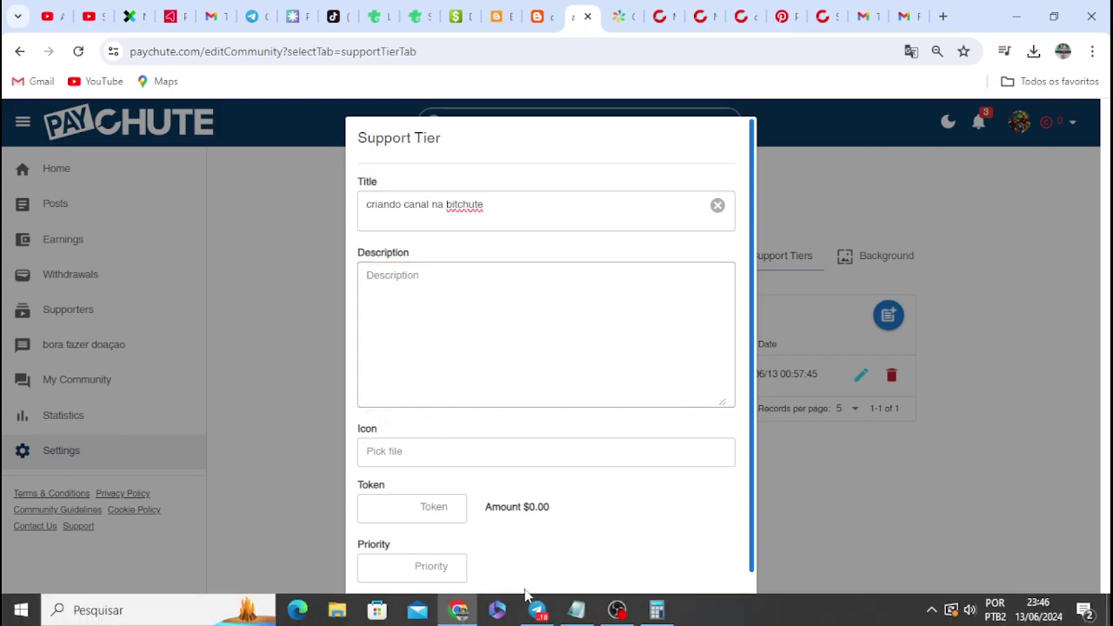
click(568, 325)
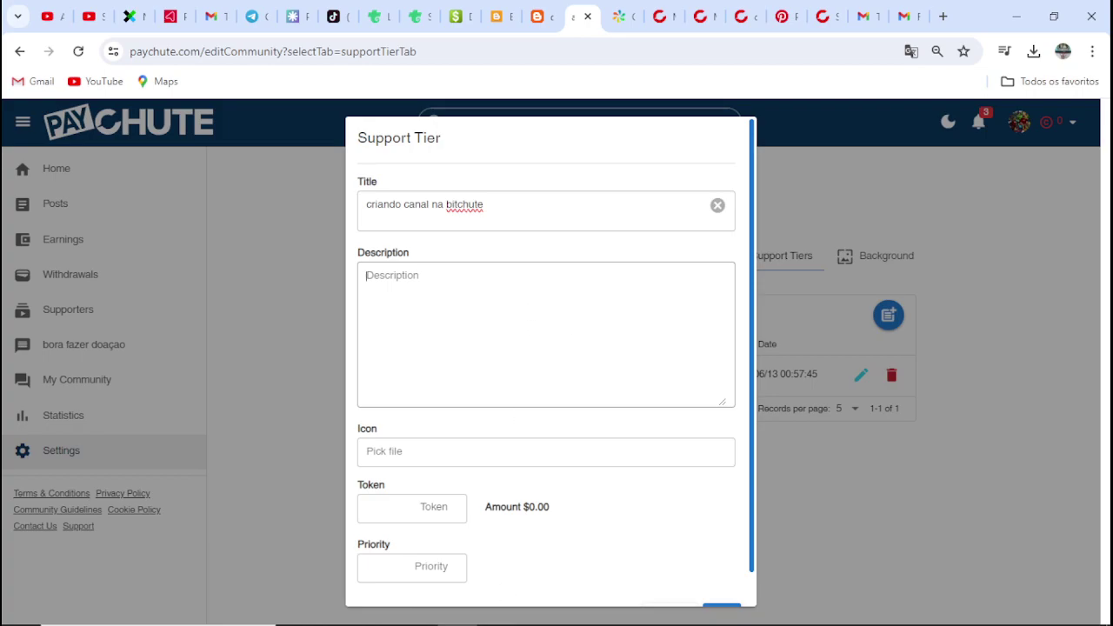
click(670, 11)
click(706, 10)
click(739, 11)
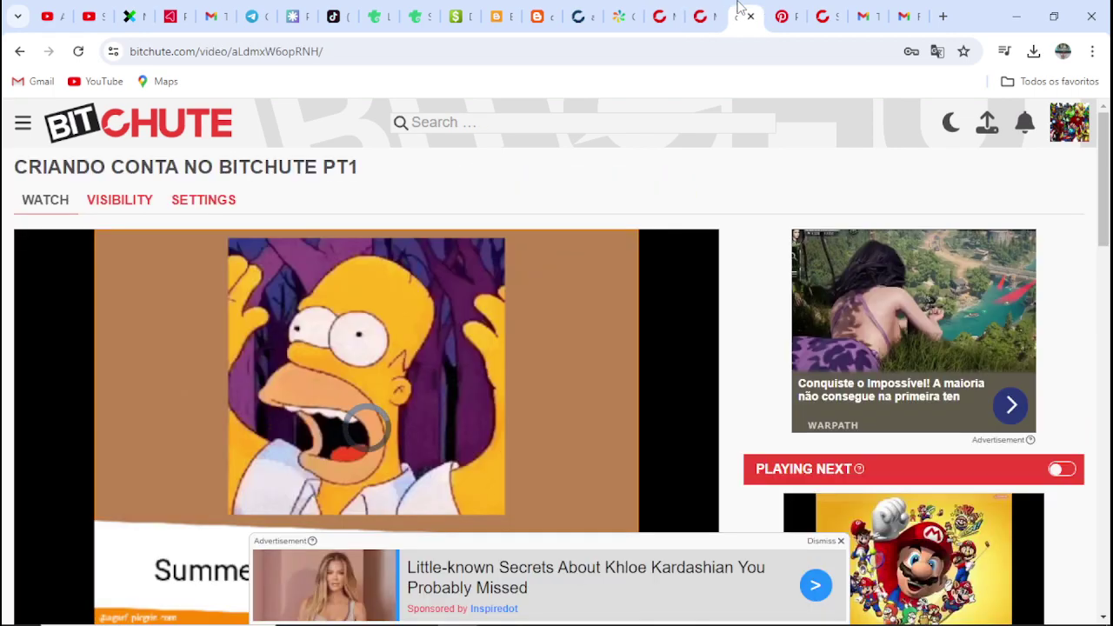
click(50, 16)
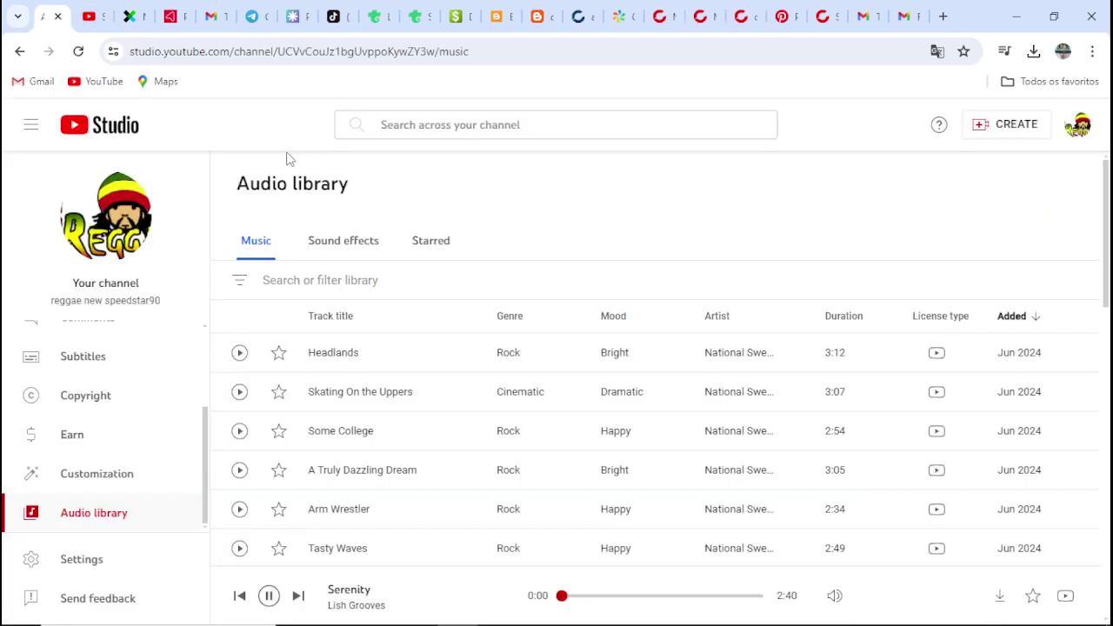
click(701, 16)
click(661, 15)
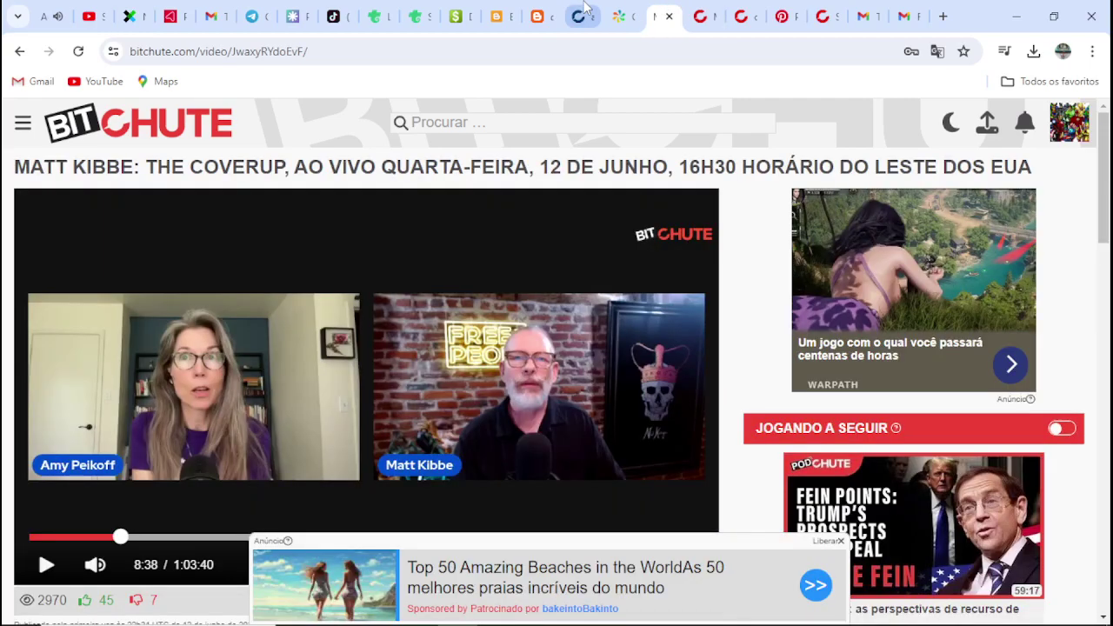
click(584, 9)
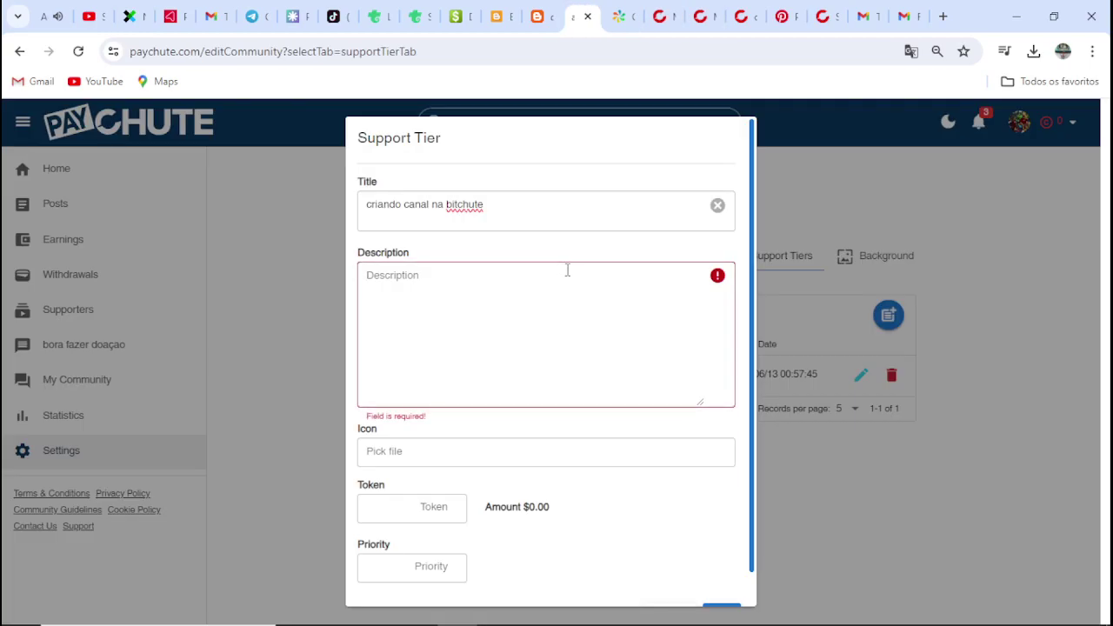
Discard the new support tier and open the existing Free tier for editing
scroll(718, 355, down, 1)
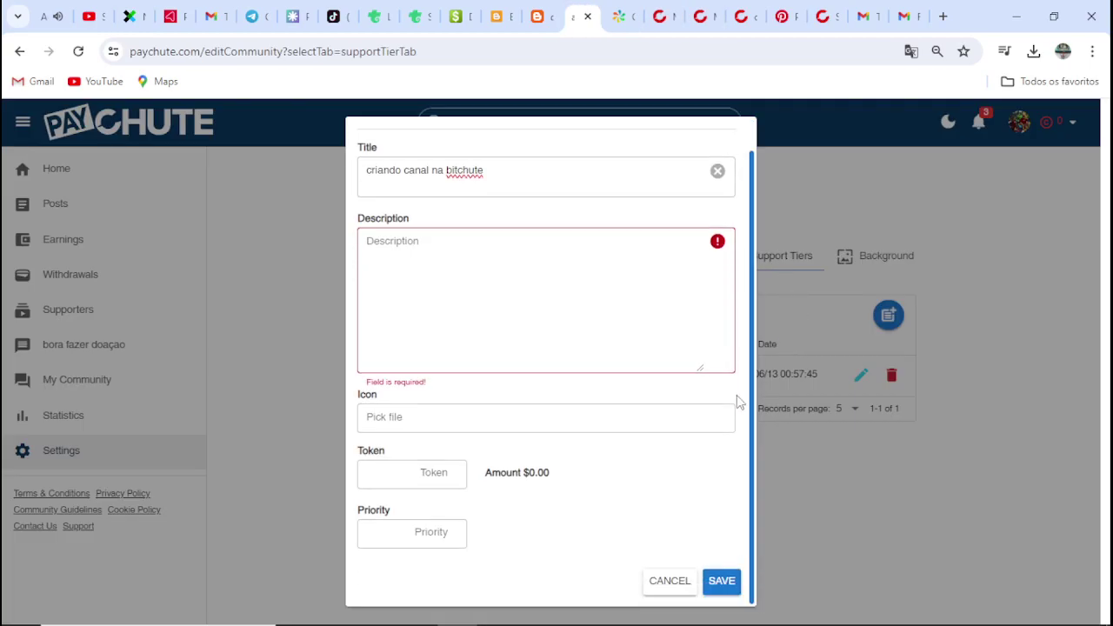
click(670, 580)
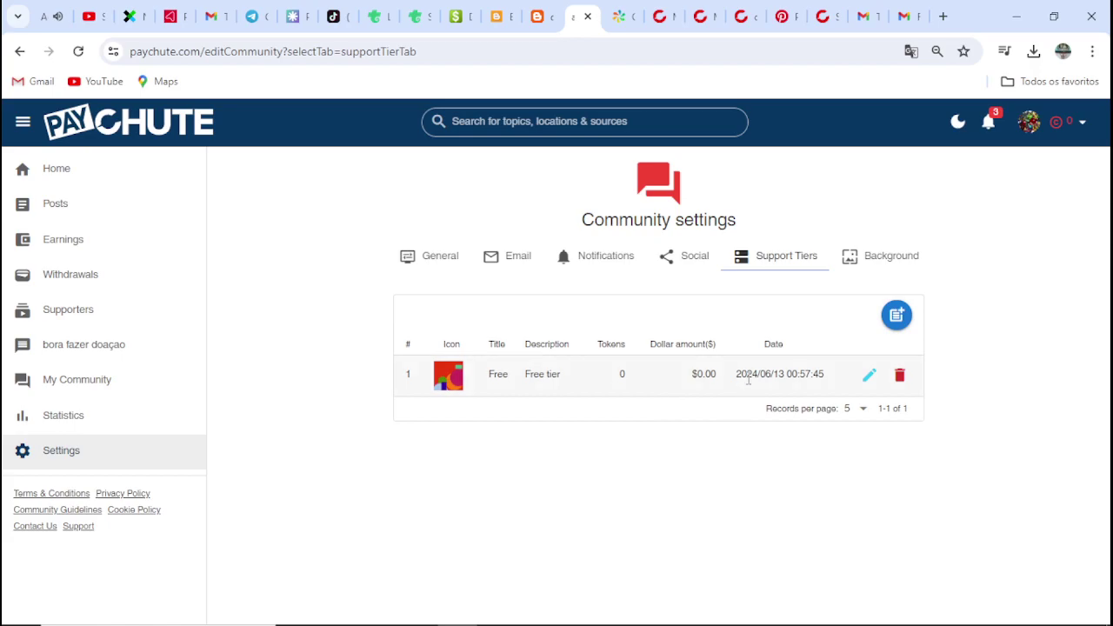
click(869, 375)
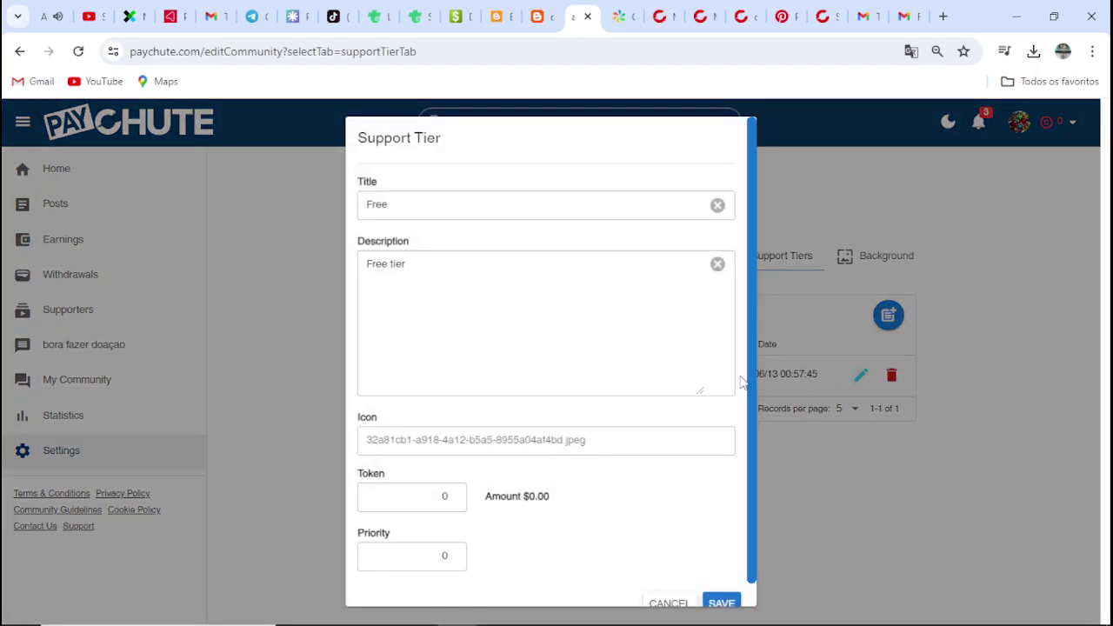
Set the Free tier's token amount to 20 and its priority to 1, and save the tier
scroll(635, 409, down, 1)
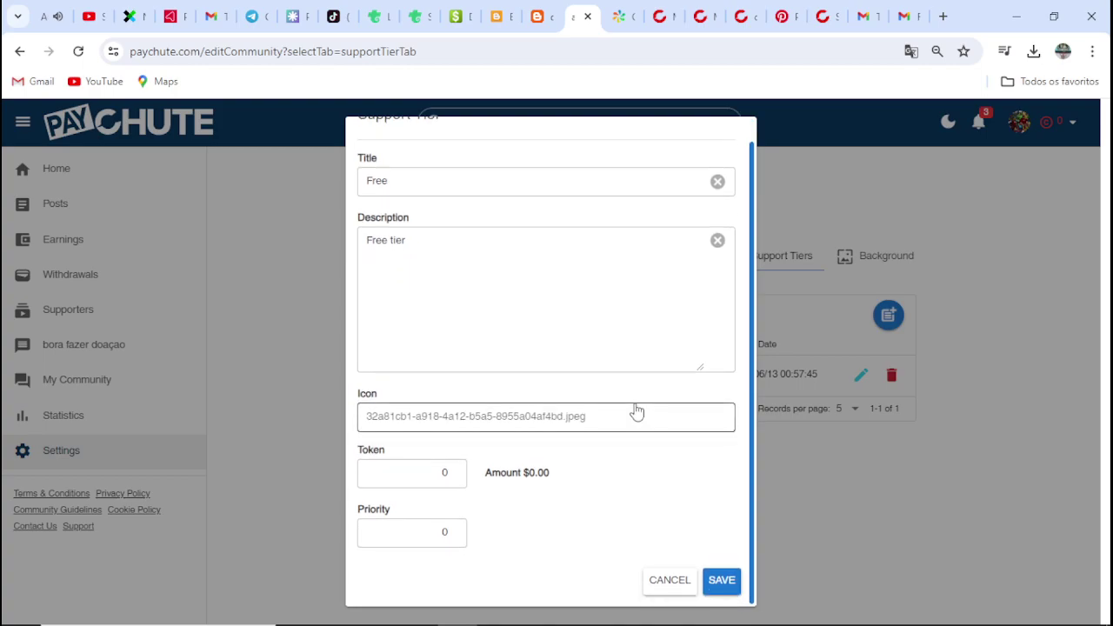
click(447, 470)
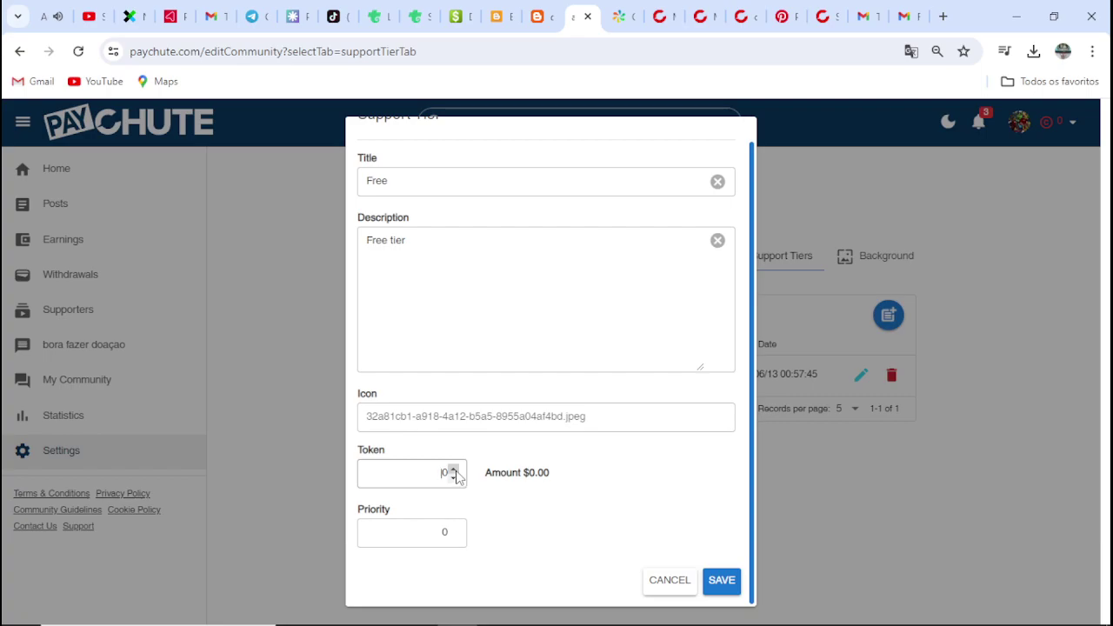
click(452, 469)
click(452, 469)
click(453, 470)
click(453, 469)
click(721, 582)
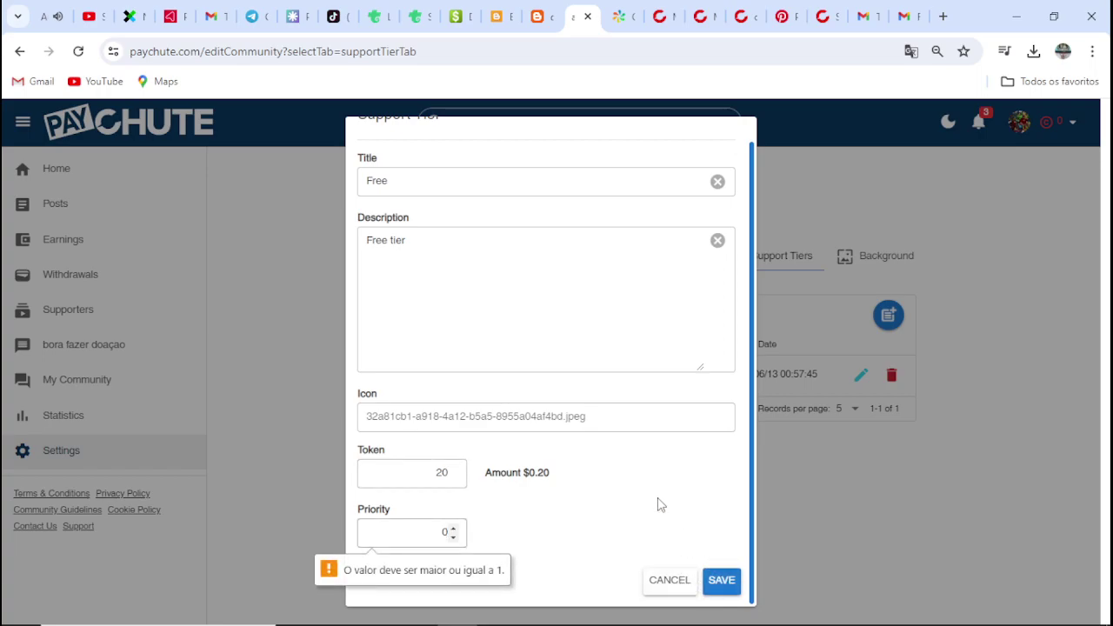
click(454, 528)
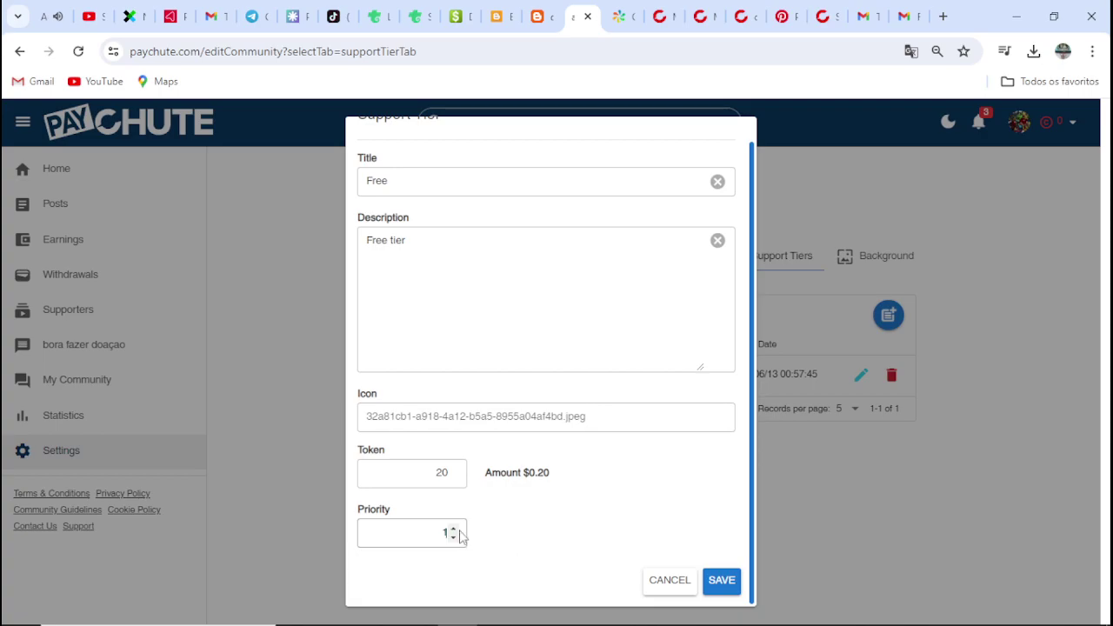
click(721, 581)
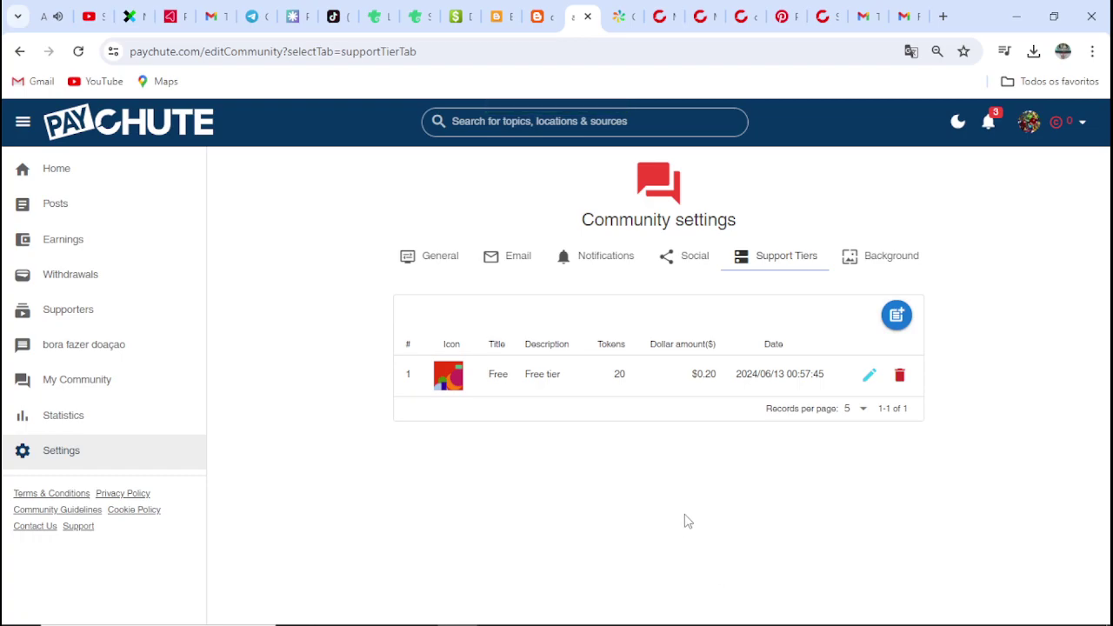
Open the community's social link settings and copy the Bitchute referral link from the Notepad notes
click(683, 259)
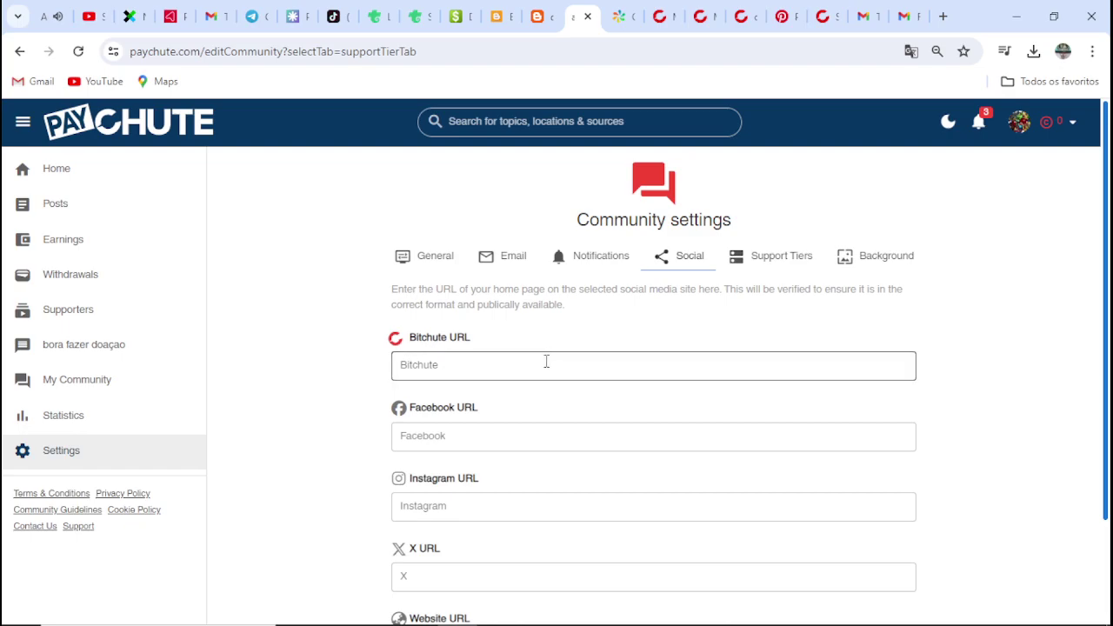
mouse_move(577, 611)
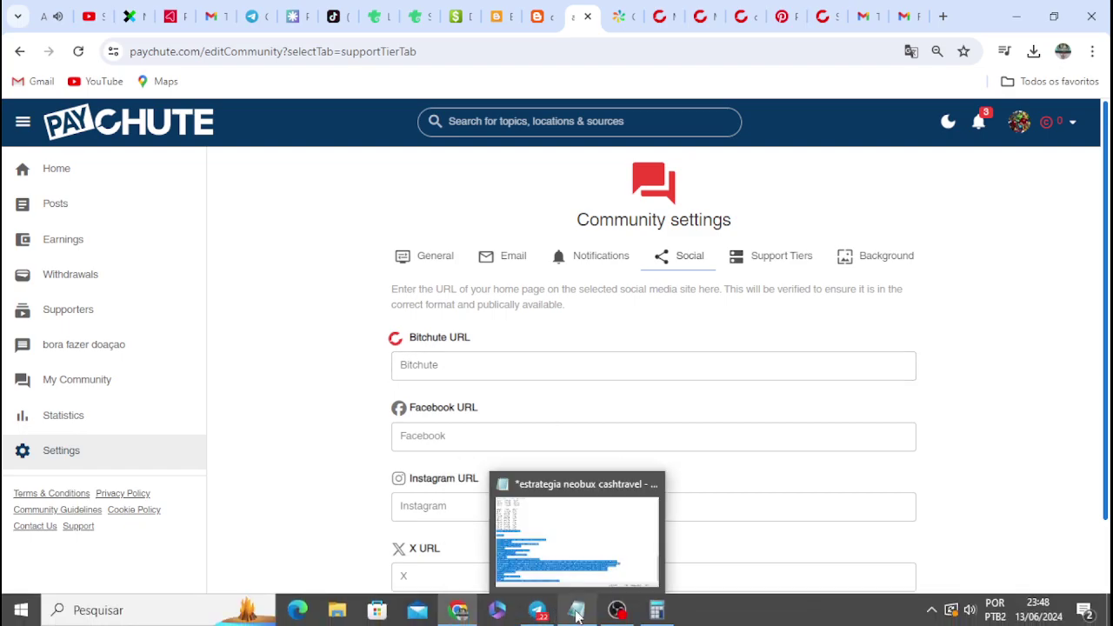
click(522, 563)
click(303, 381)
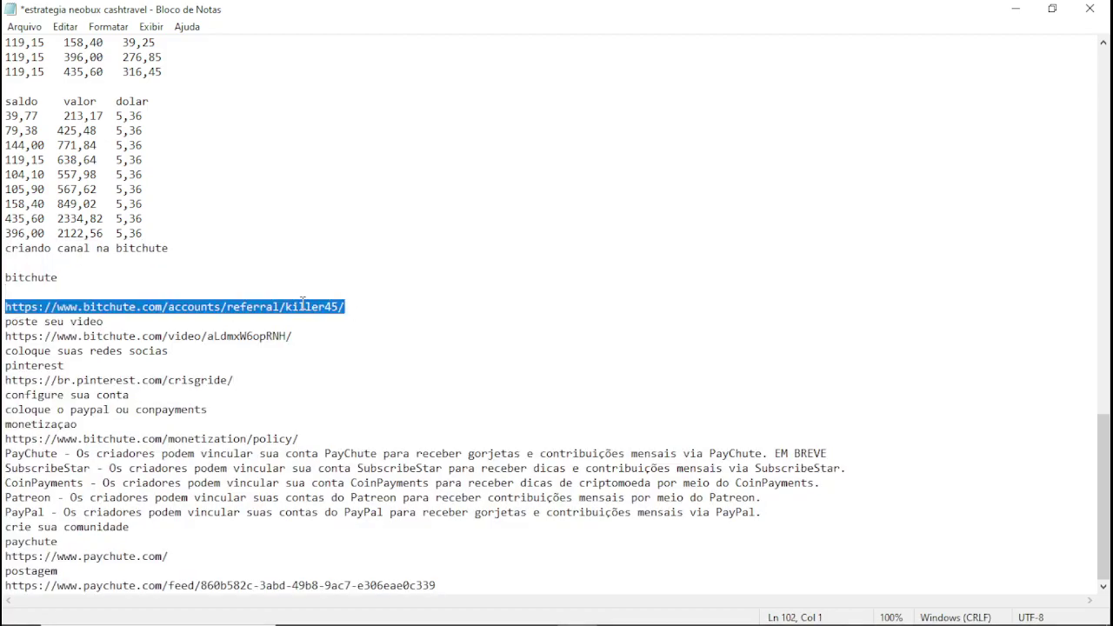
right_click(301, 299)
click(336, 350)
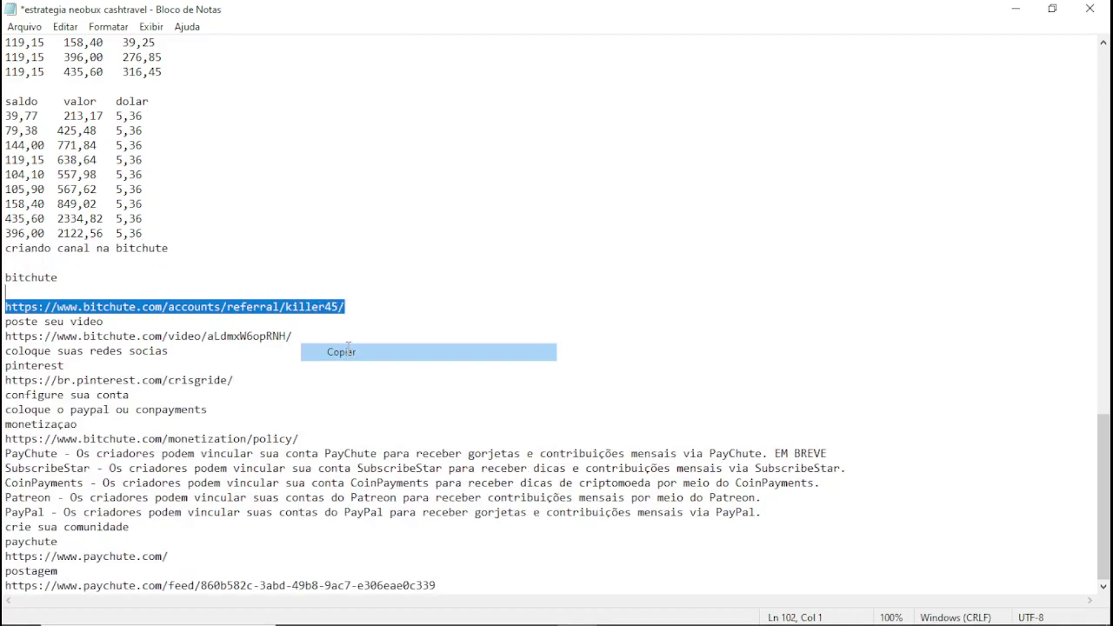
click(459, 535)
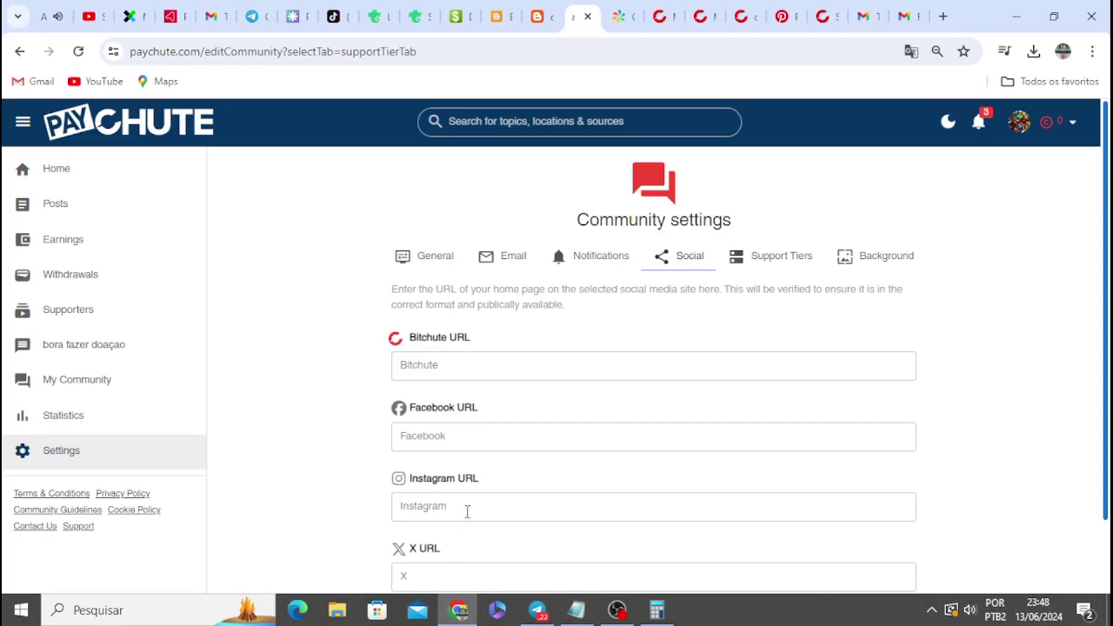
right_click(477, 373)
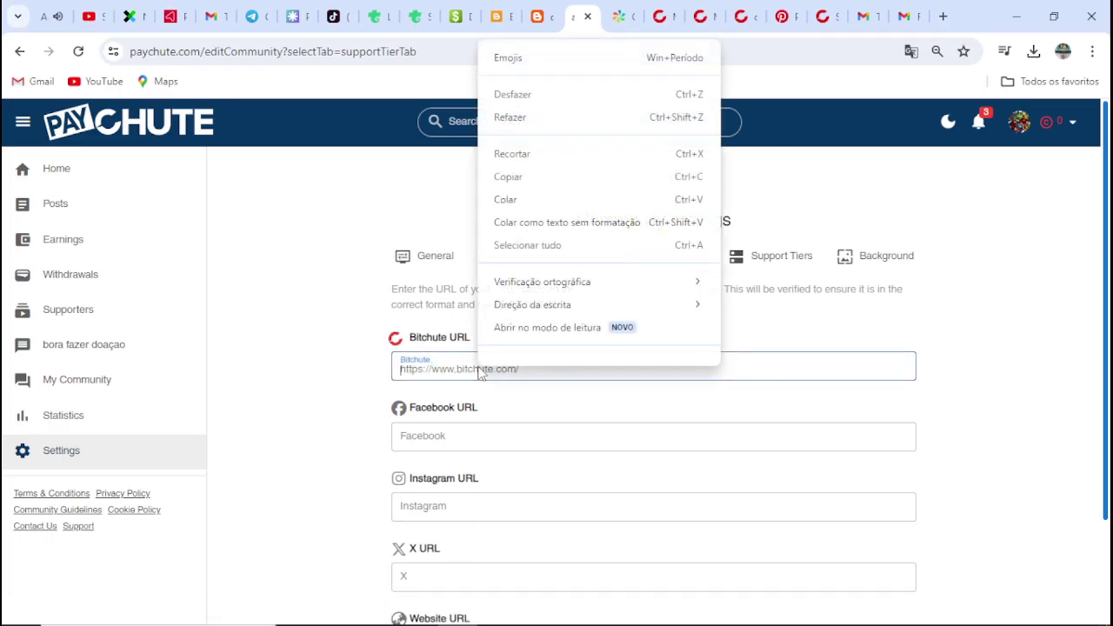
click(534, 221)
click(974, 414)
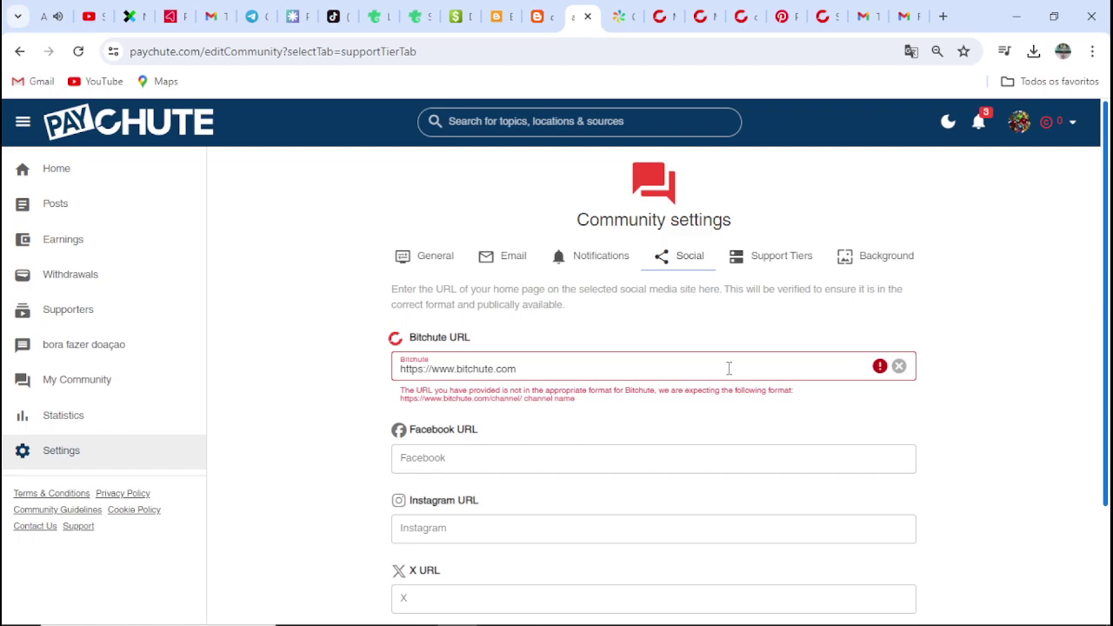
triple_click(622, 371)
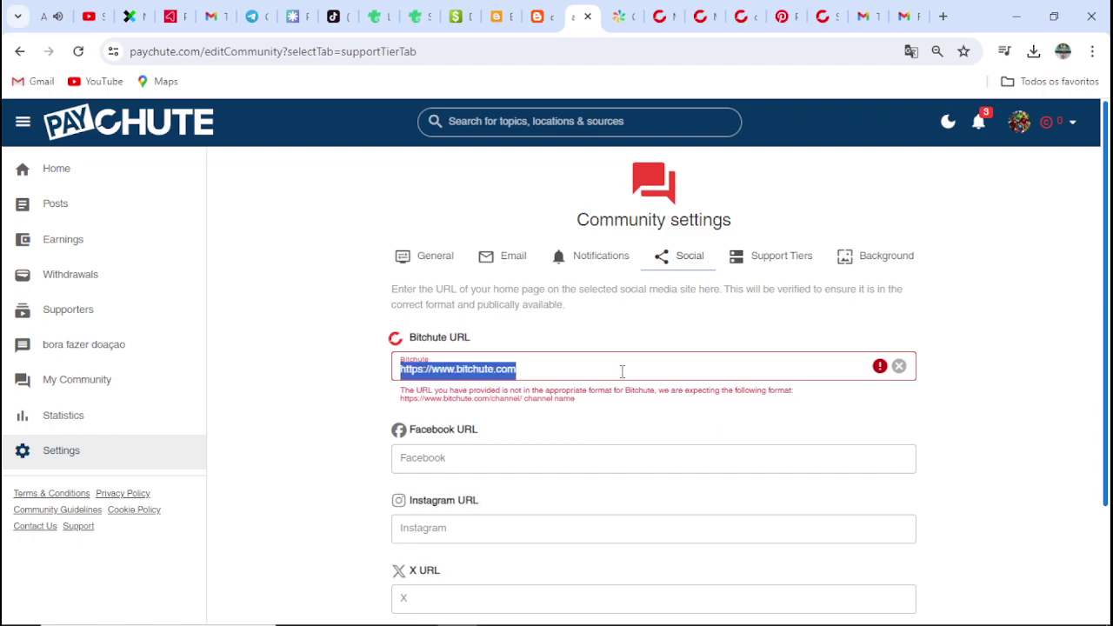
key(BackSpace)
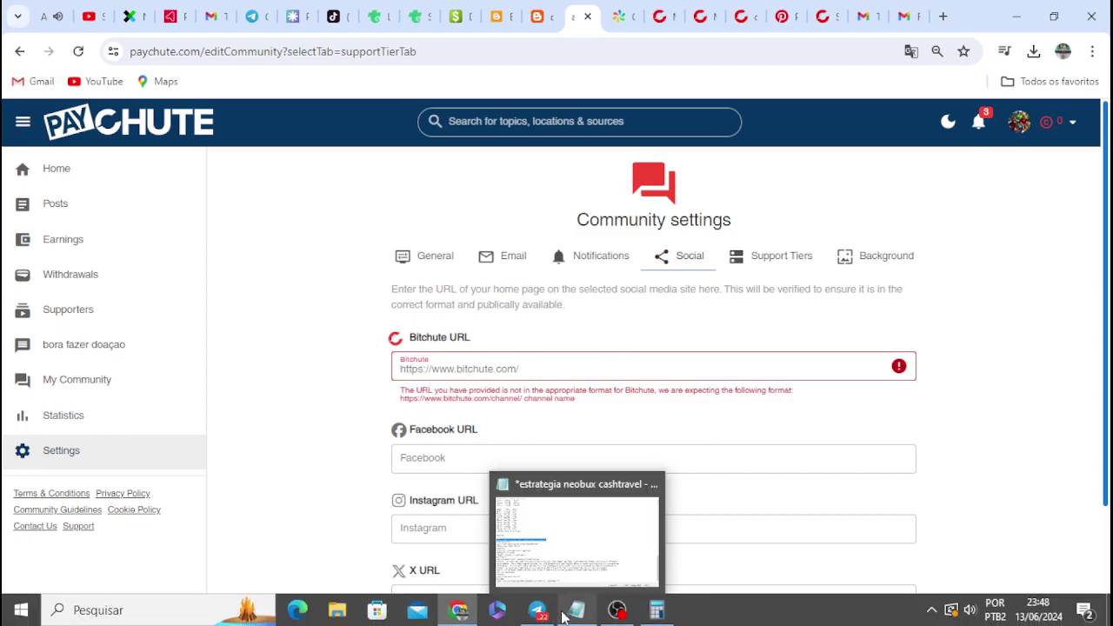
click(571, 613)
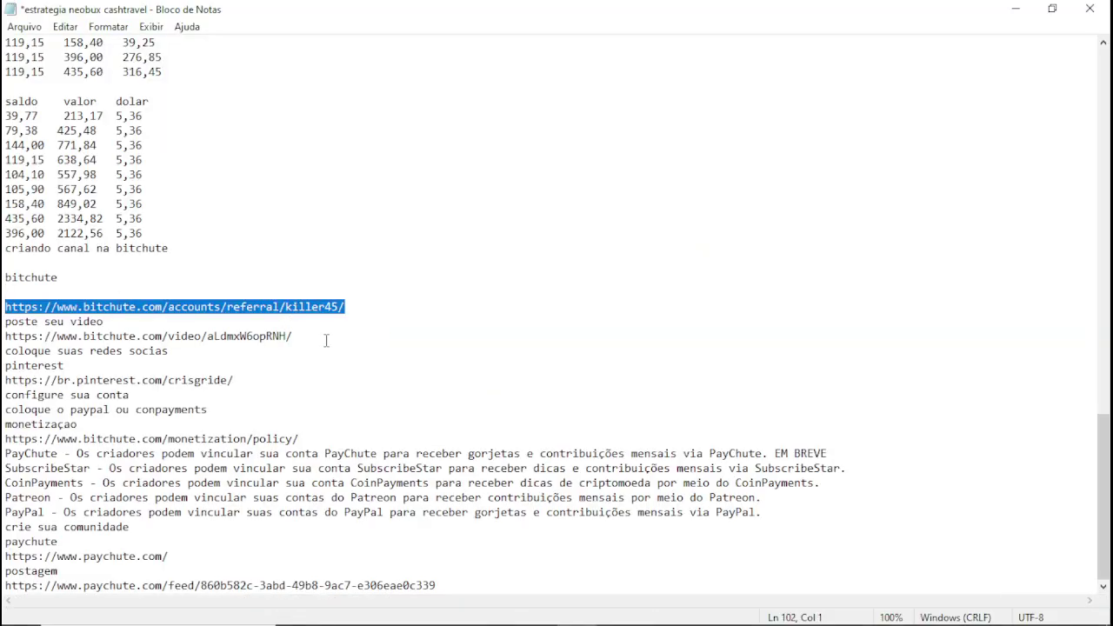
drag(326, 340, 326, 324)
key(ctrl+c)
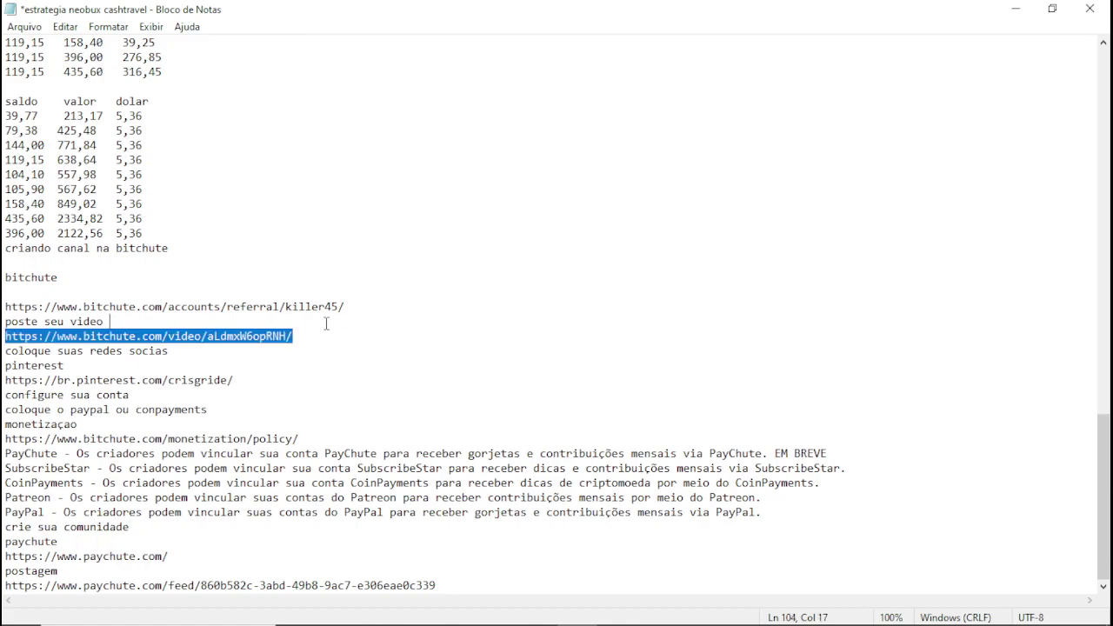
right_click(290, 335)
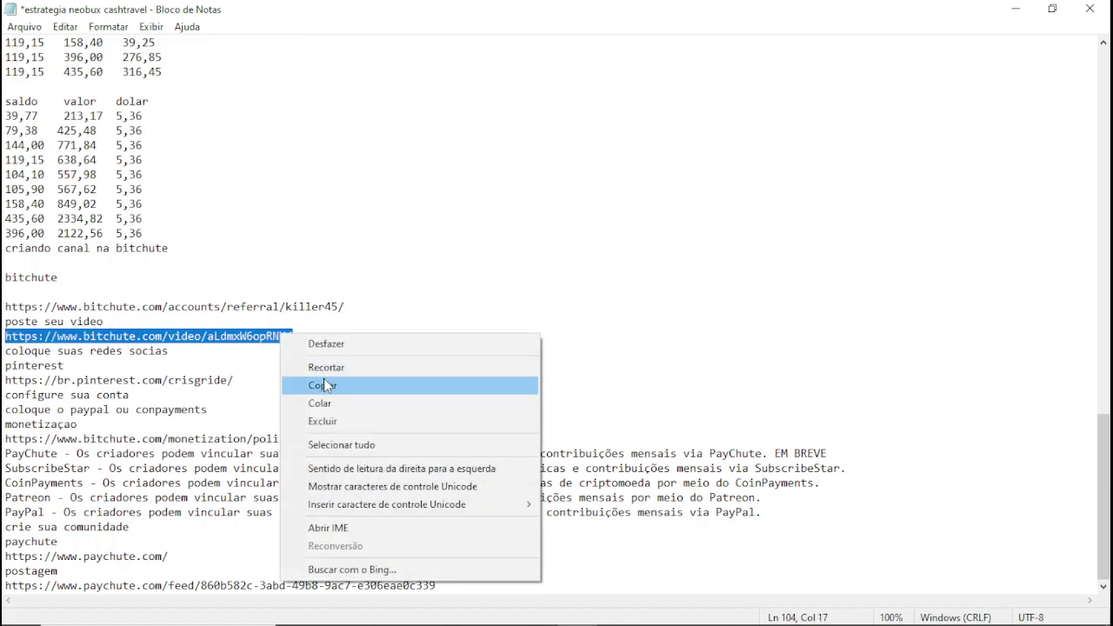
click(321, 386)
click(458, 497)
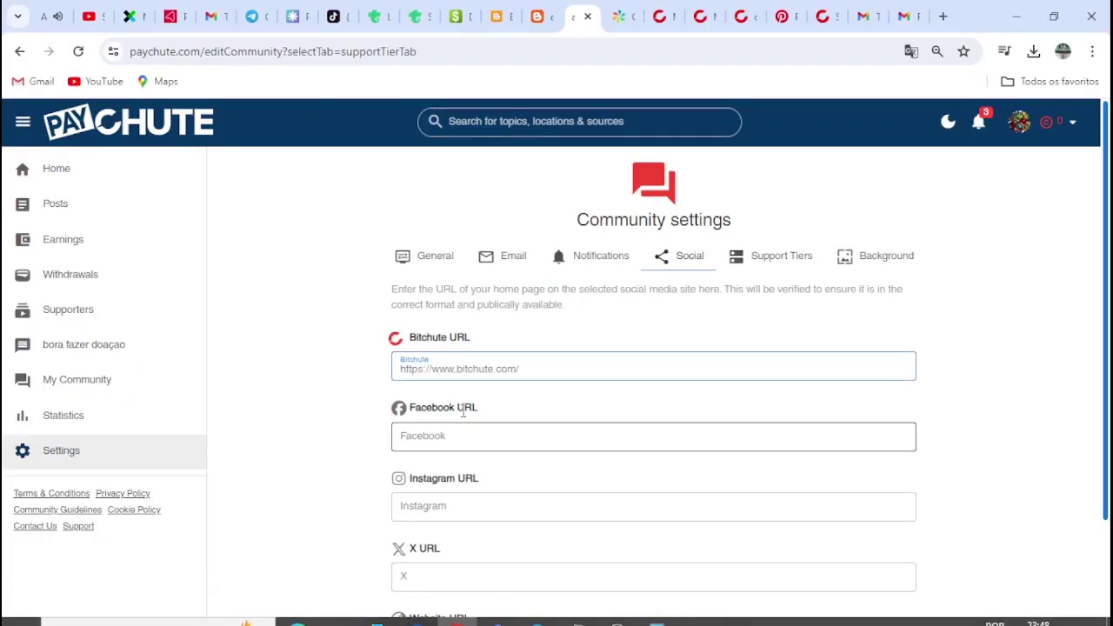
right_click(475, 369)
click(556, 218)
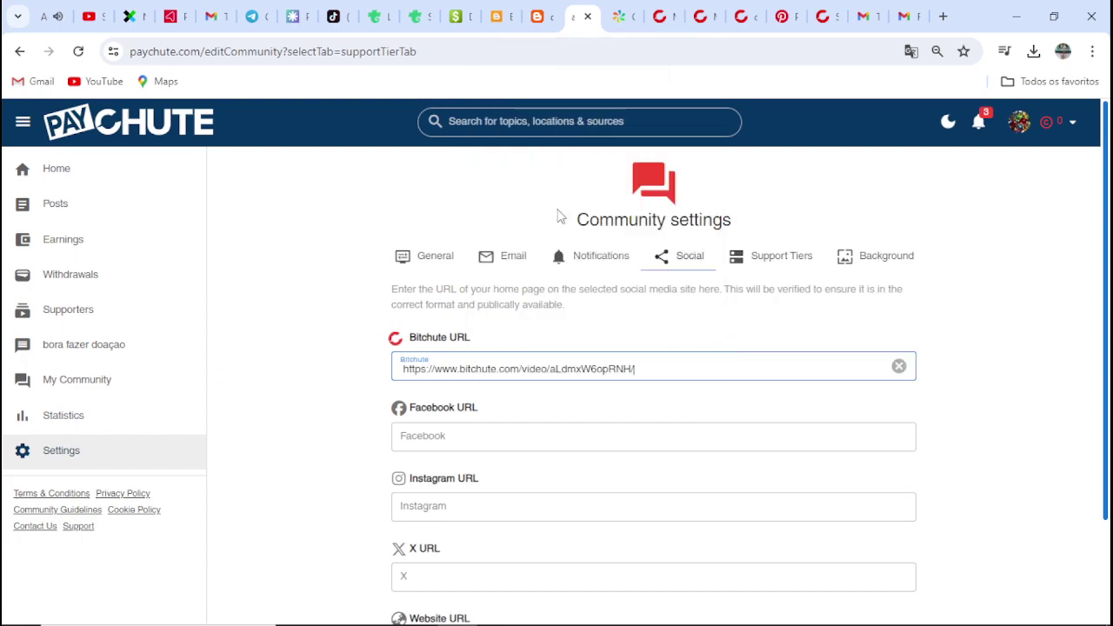
click(1016, 466)
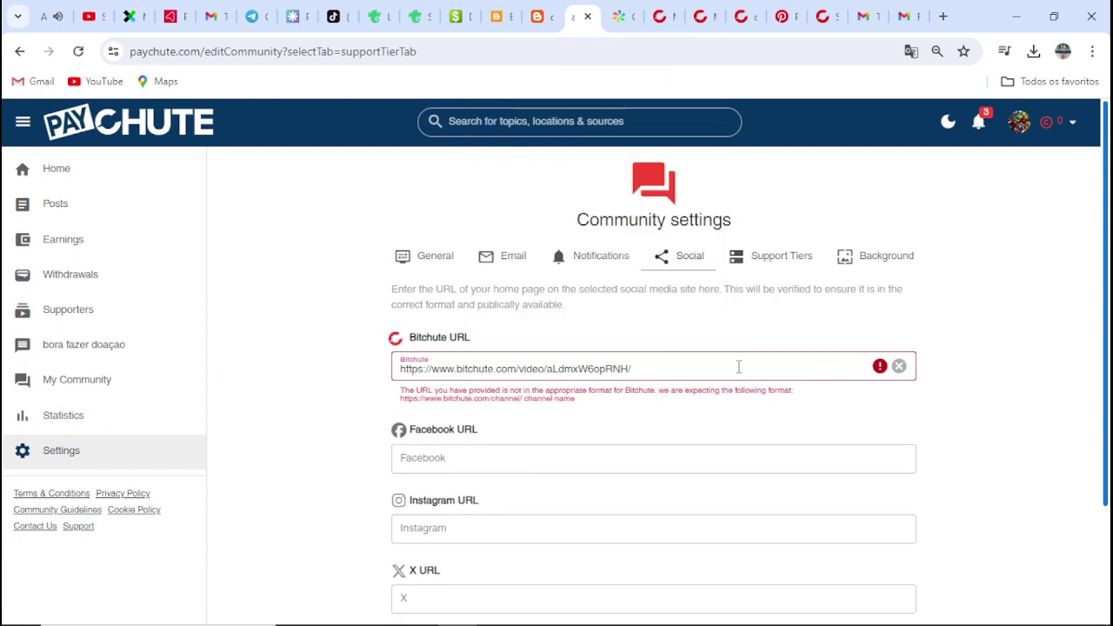
key(ctrl+a)
key(BackSpace)
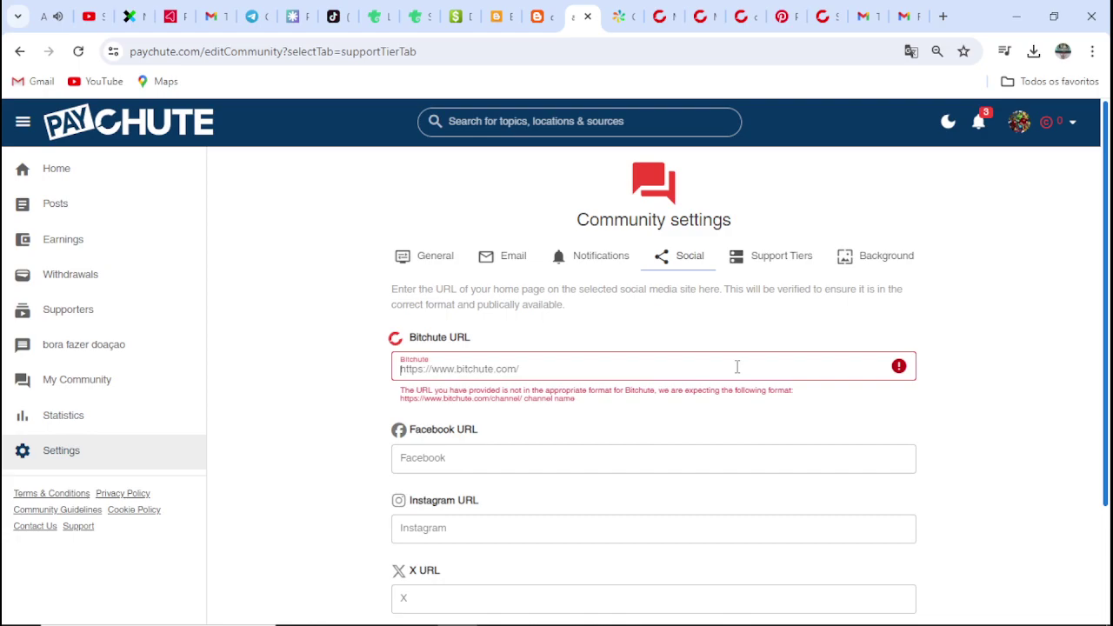
scroll(861, 513, down, 1)
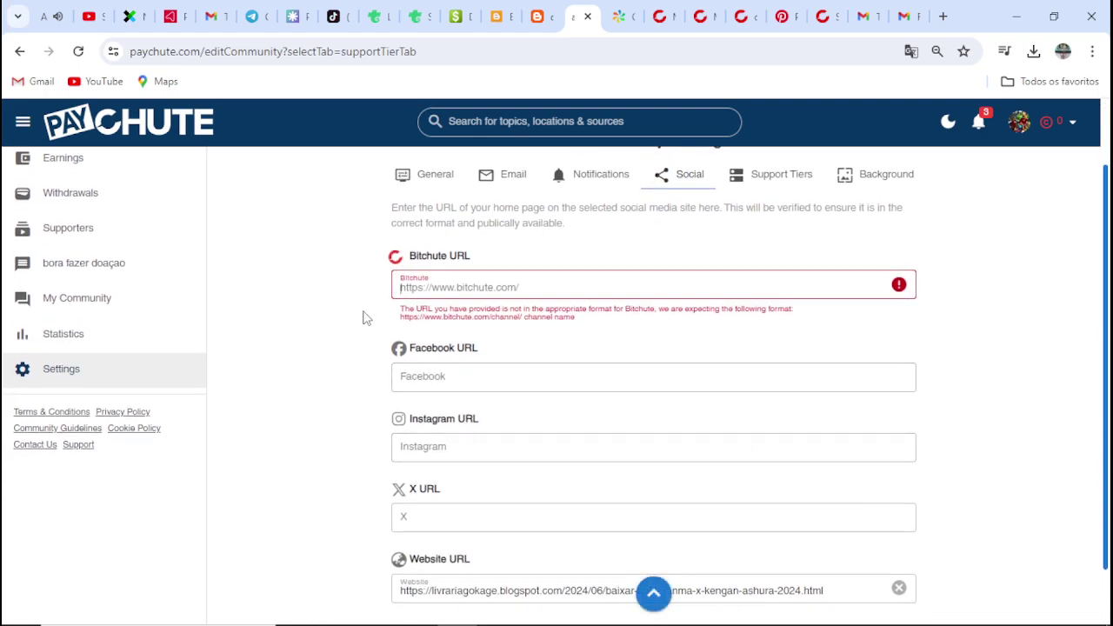
scroll(539, 517, down, 1)
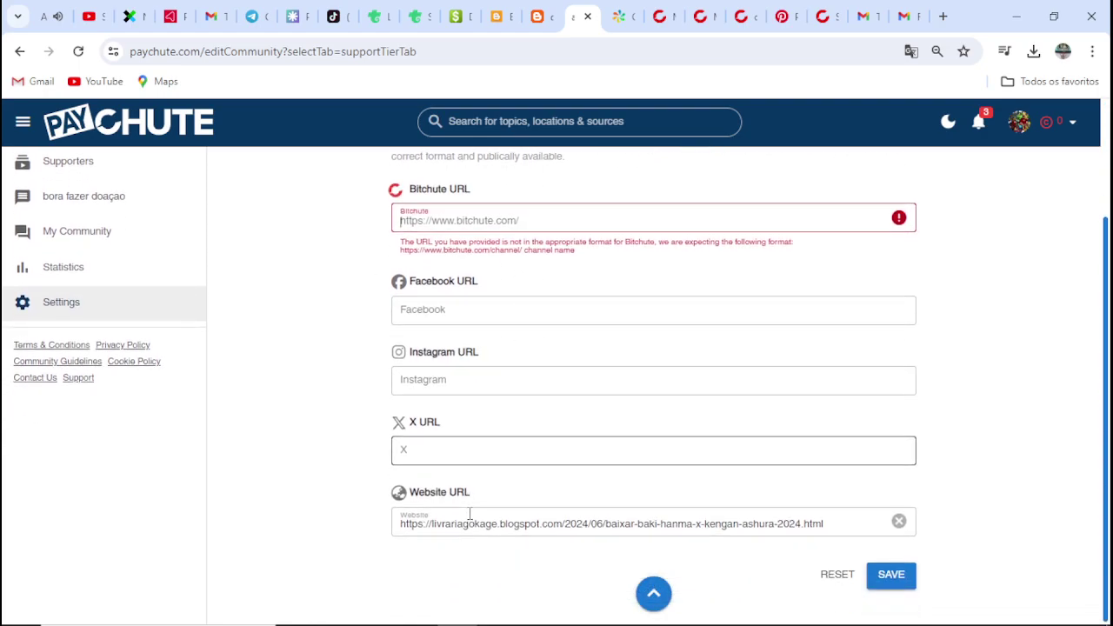
Save the community's social links with the Bitchute URL left empty, and view the notification and support email settings
click(894, 578)
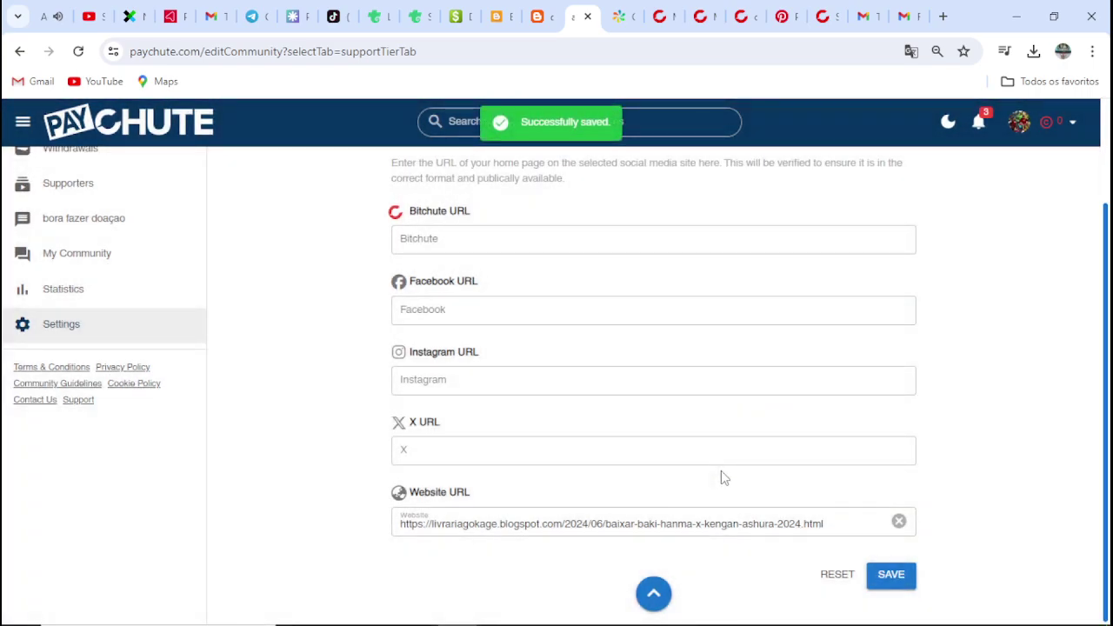
scroll(730, 462, up, 2)
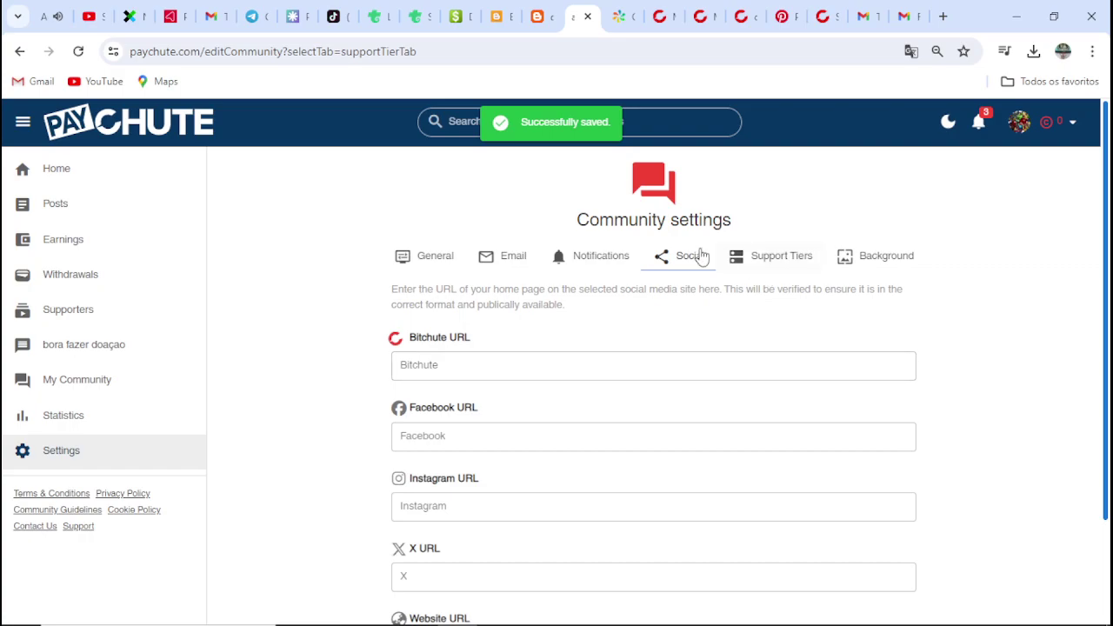
click(600, 258)
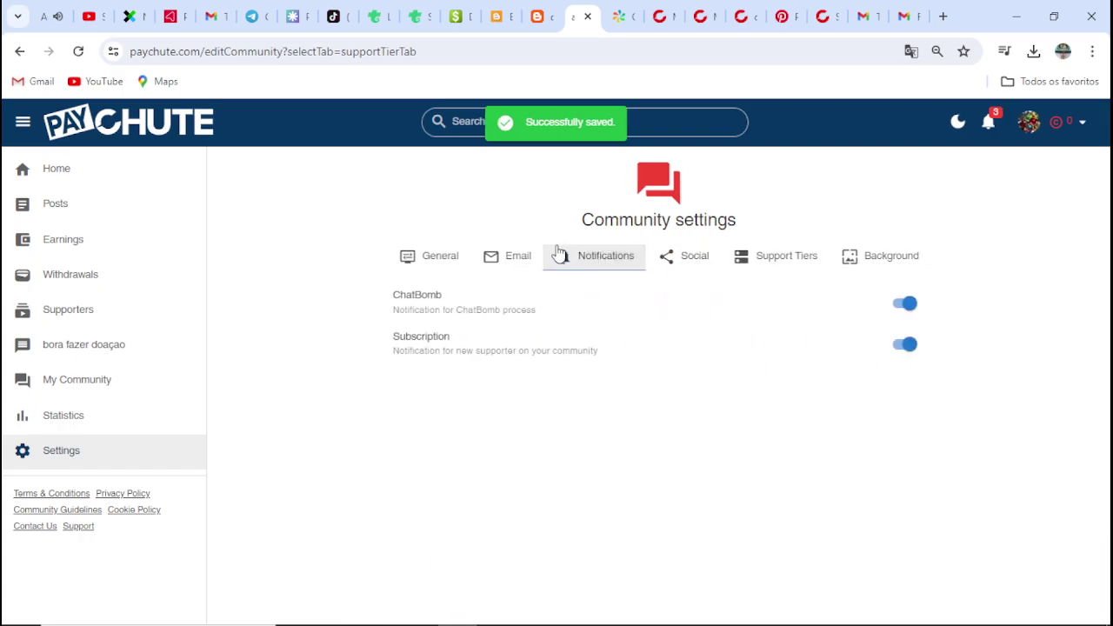
click(514, 253)
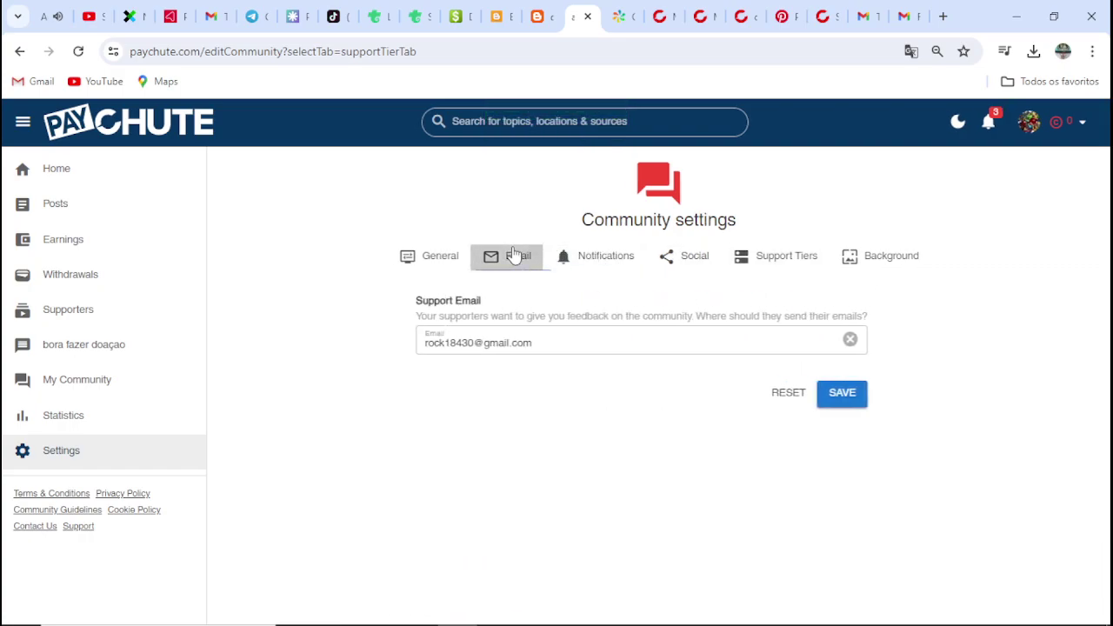
Review the community's general settings from the name down to the post importer, and save them
click(443, 256)
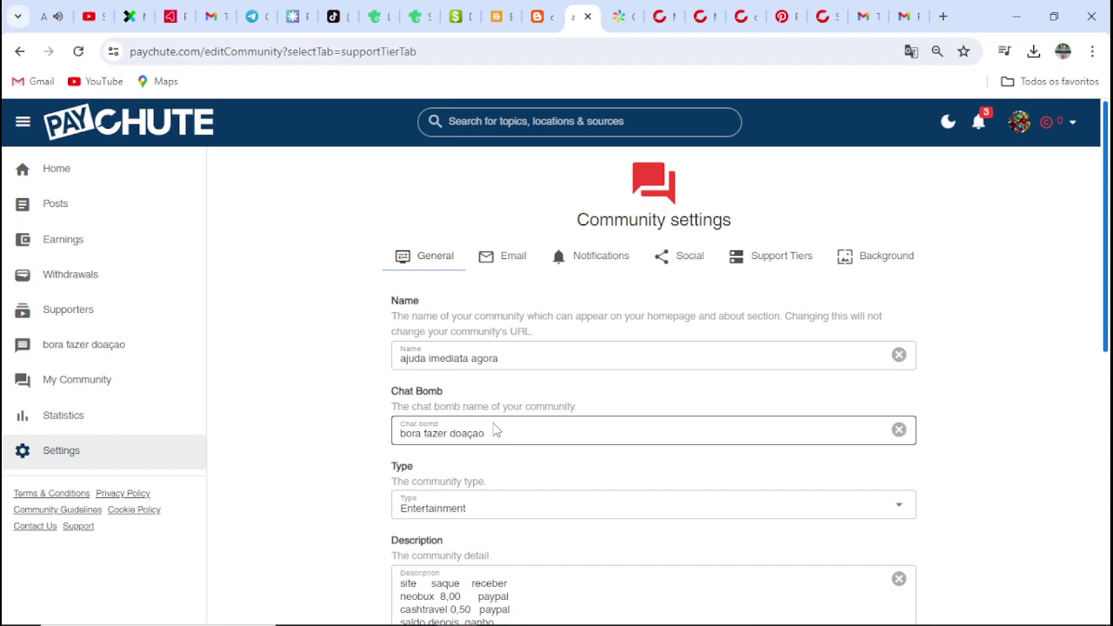
scroll(569, 432, down, 1)
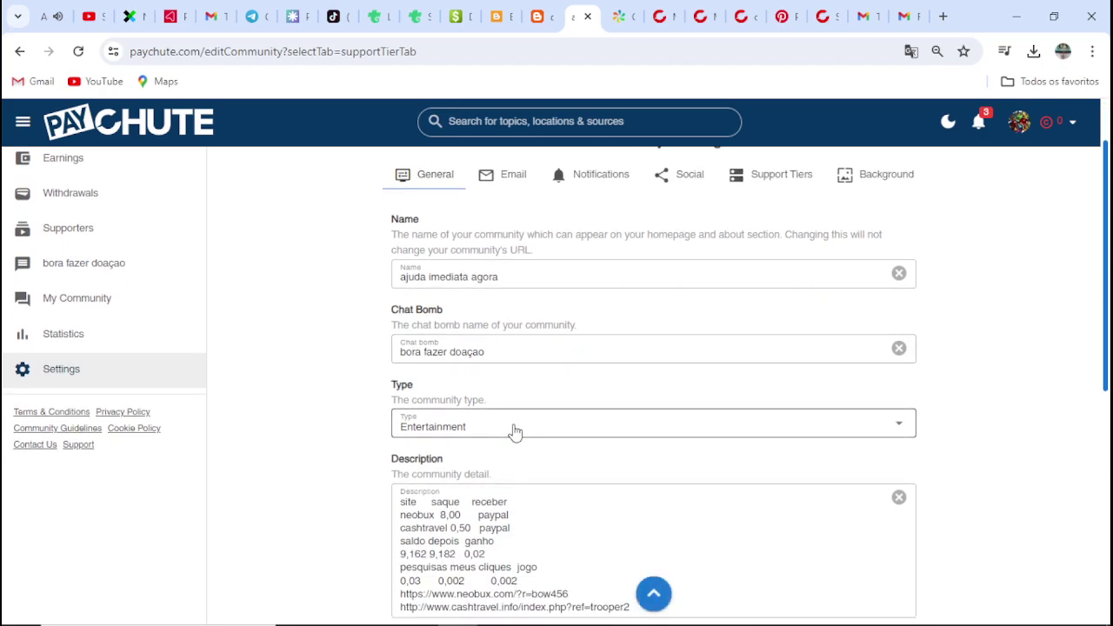
scroll(569, 444, down, 1)
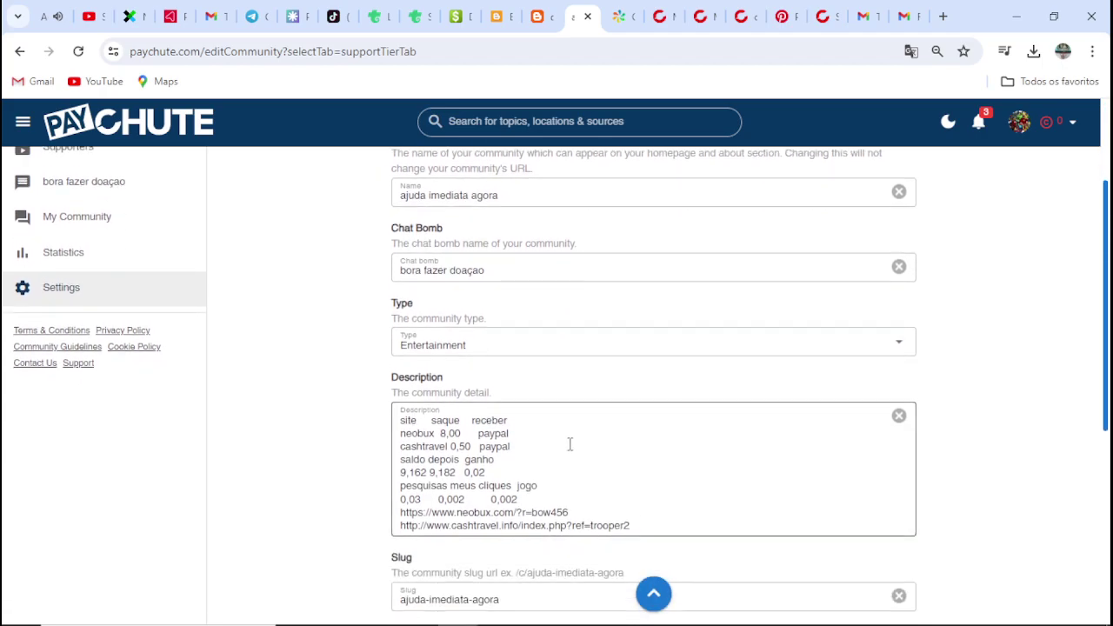
scroll(441, 432, down, 3)
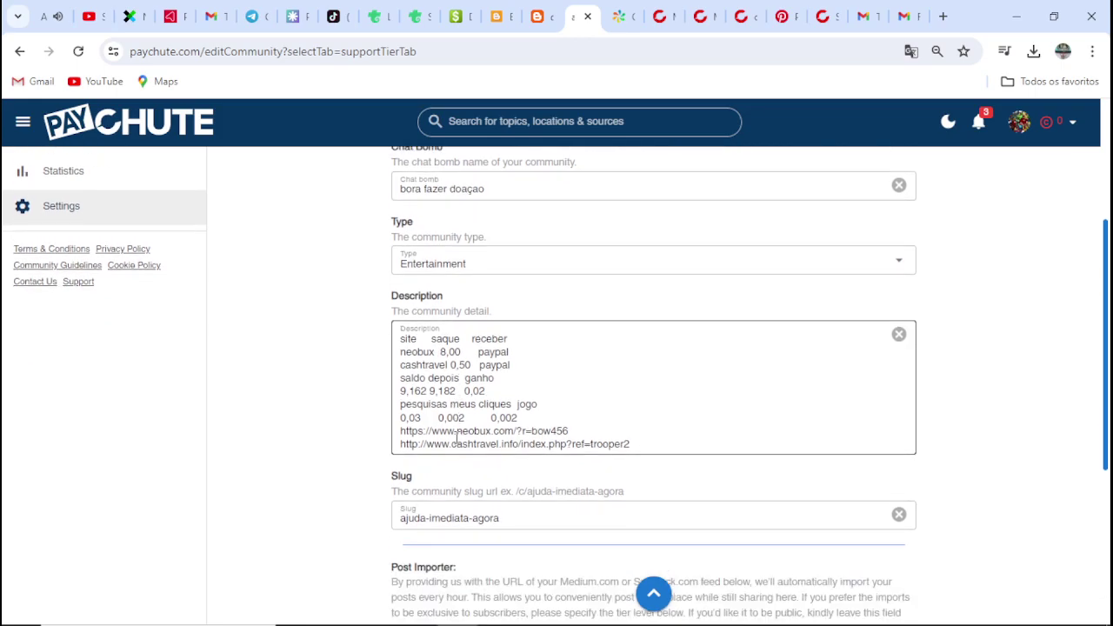
scroll(500, 465, down, 2)
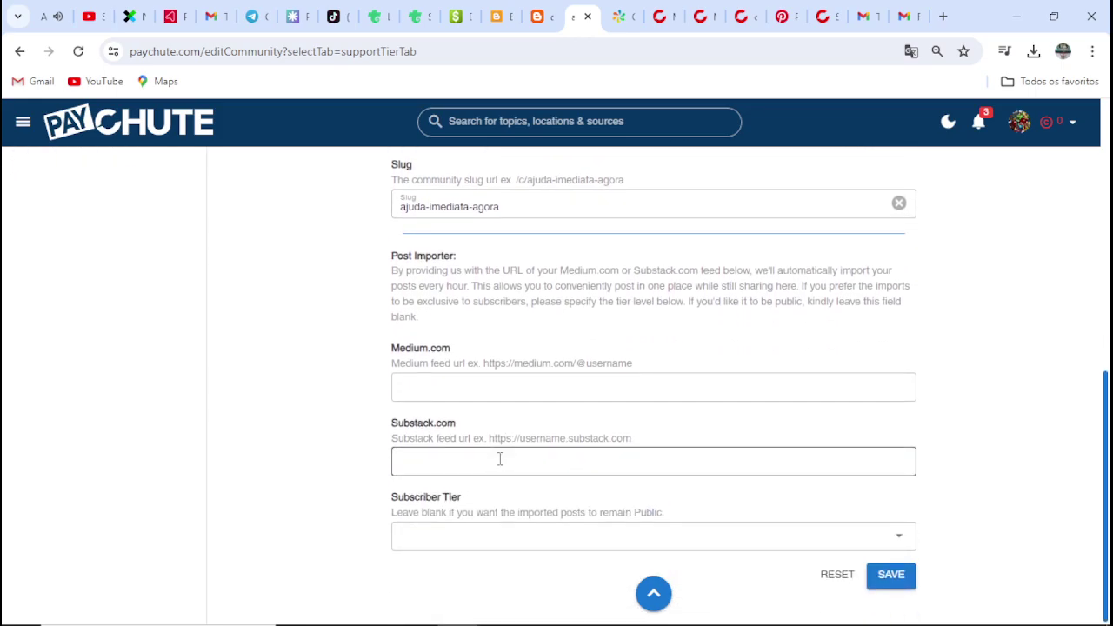
click(890, 574)
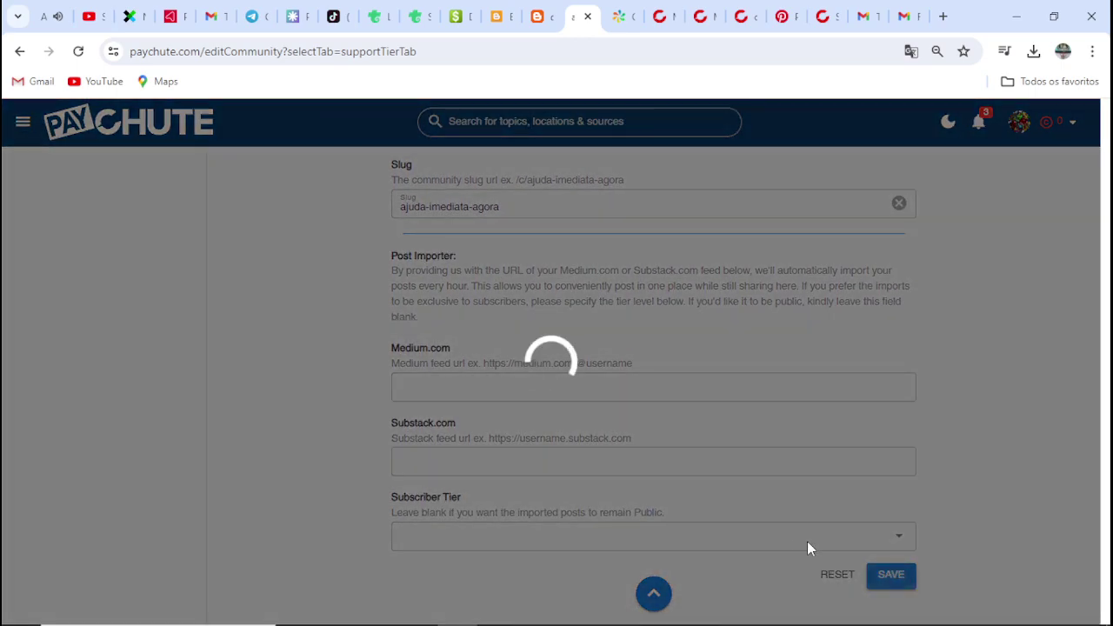
scroll(778, 535, up, 6)
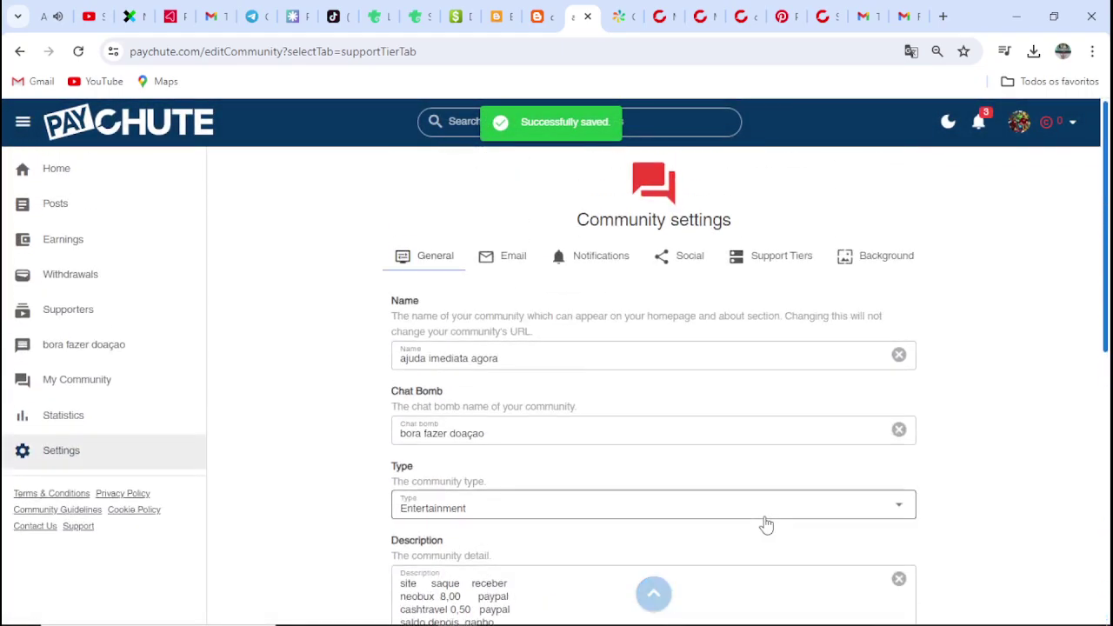
Look through the community's statistics, withdrawals, supporters and "bora fazer doaçao" messages, declining to sign the withdrawal contract
click(52, 415)
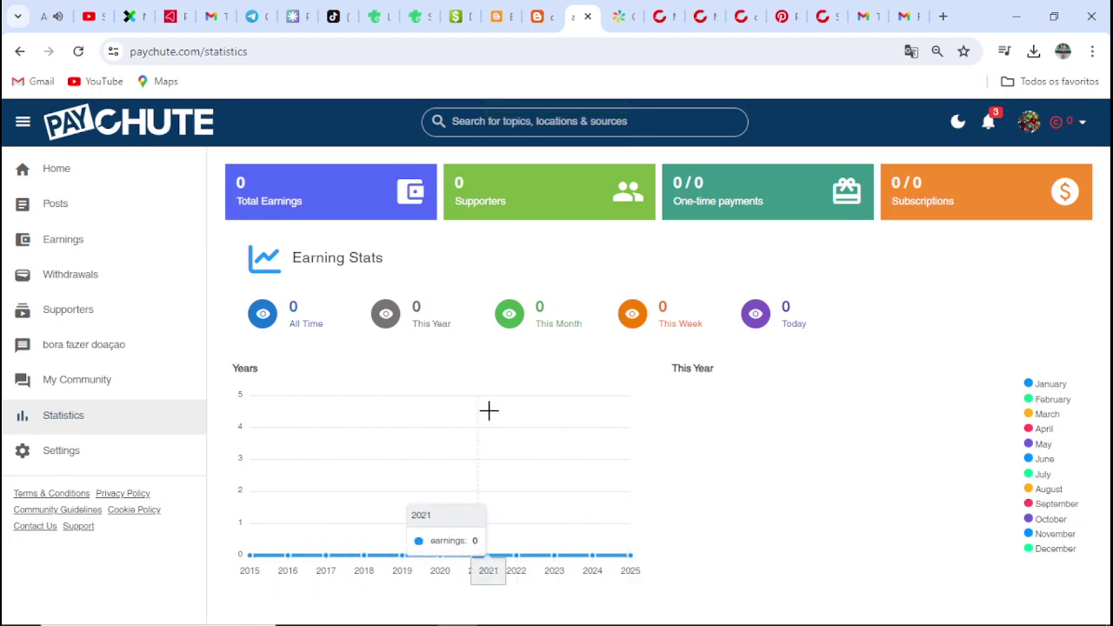
click(77, 278)
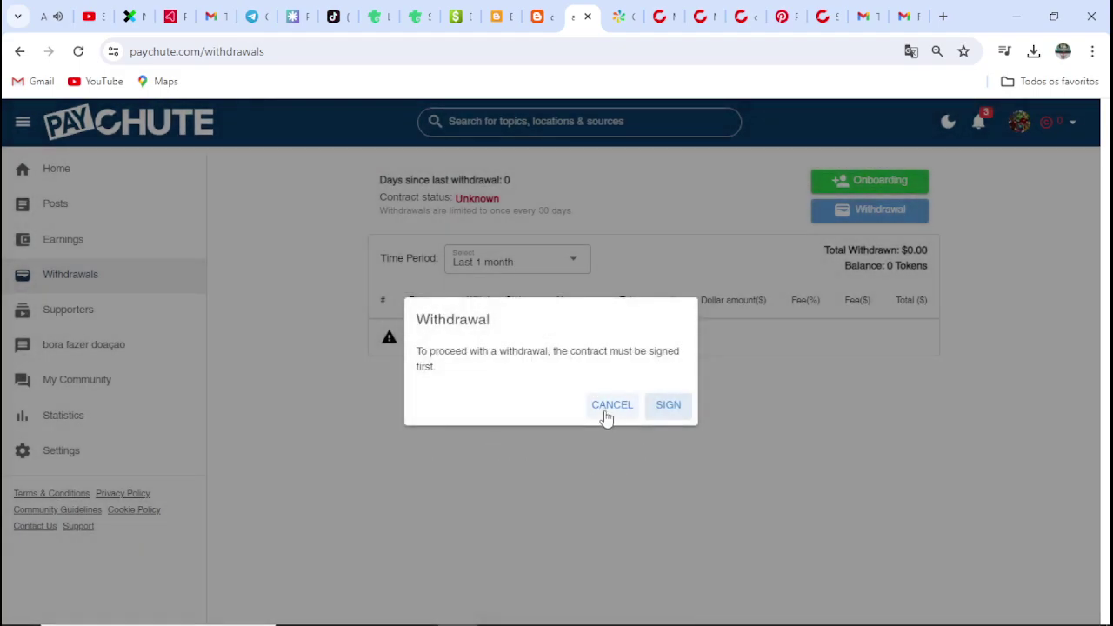
click(606, 414)
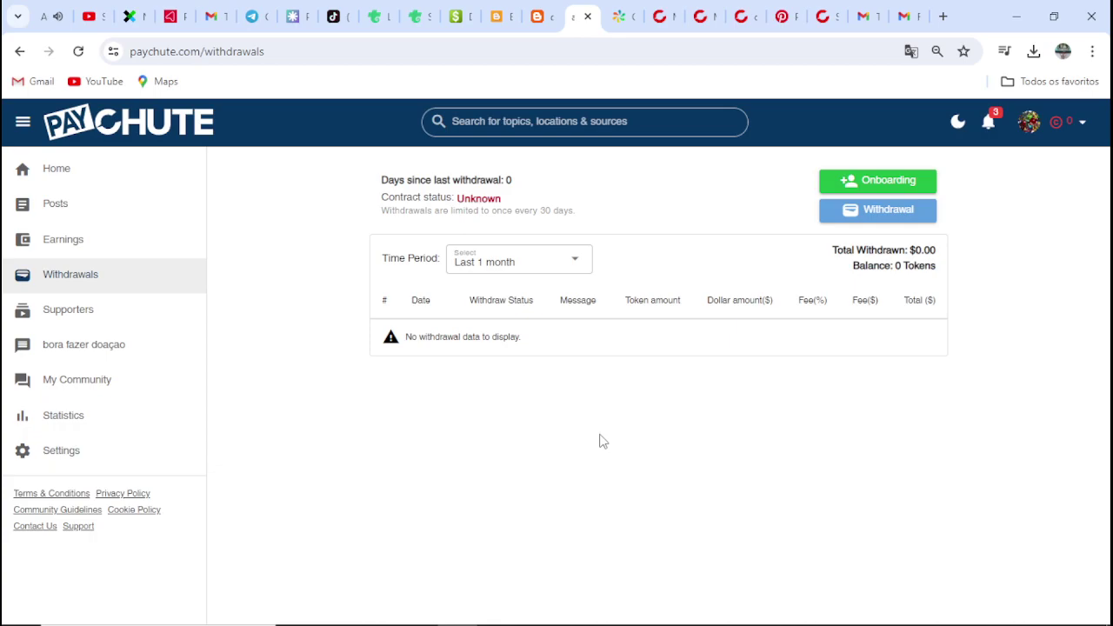
click(64, 313)
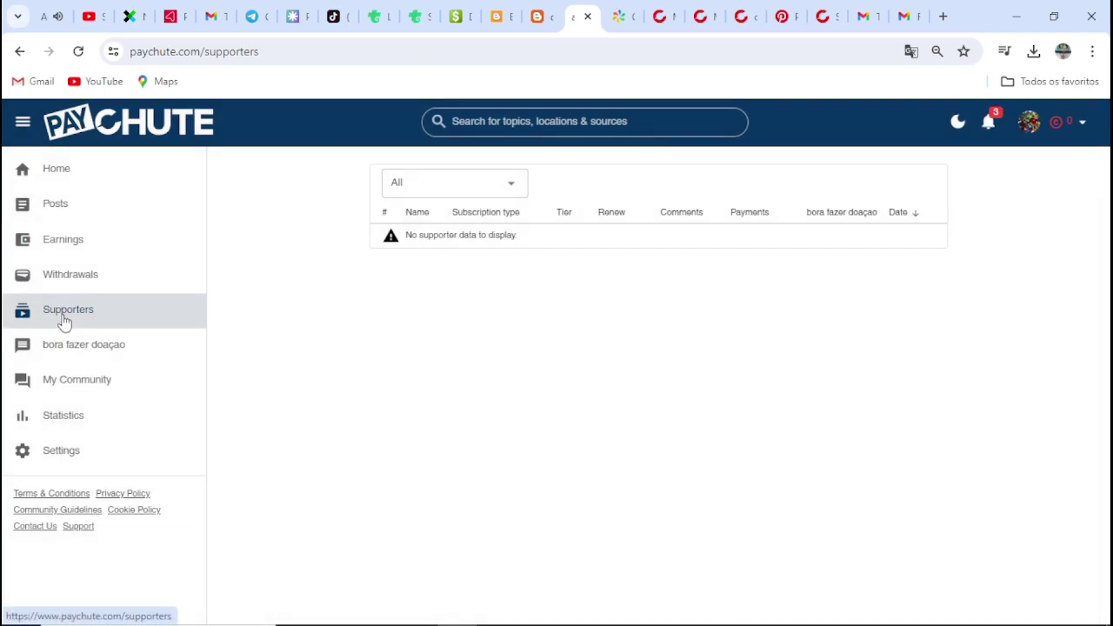
click(67, 345)
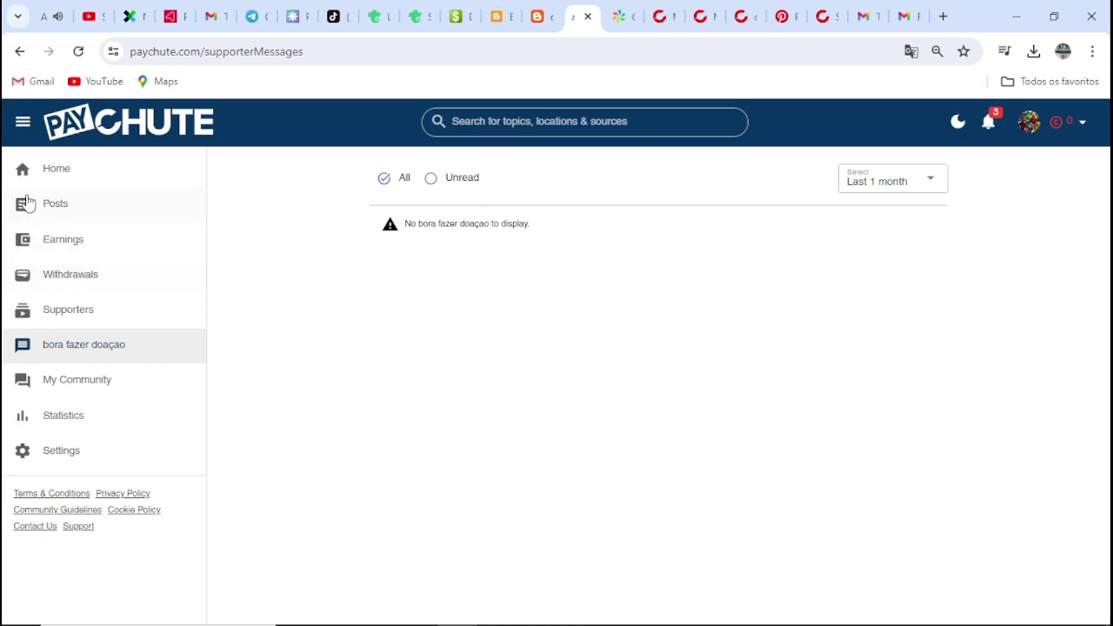
Open the community's list of posts and start a new post
click(52, 222)
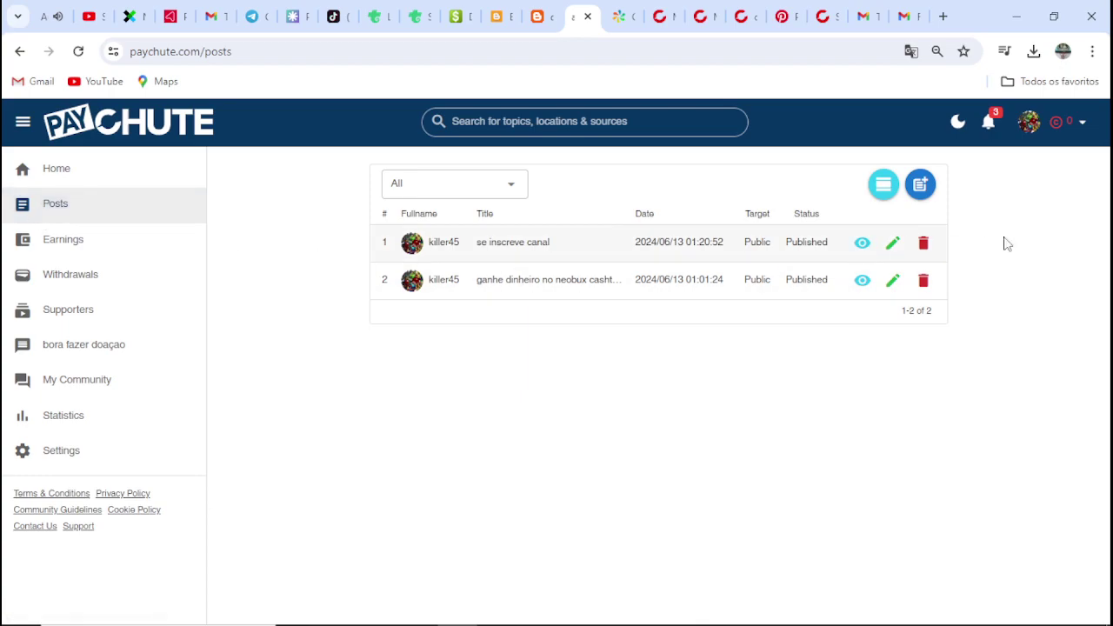
click(923, 185)
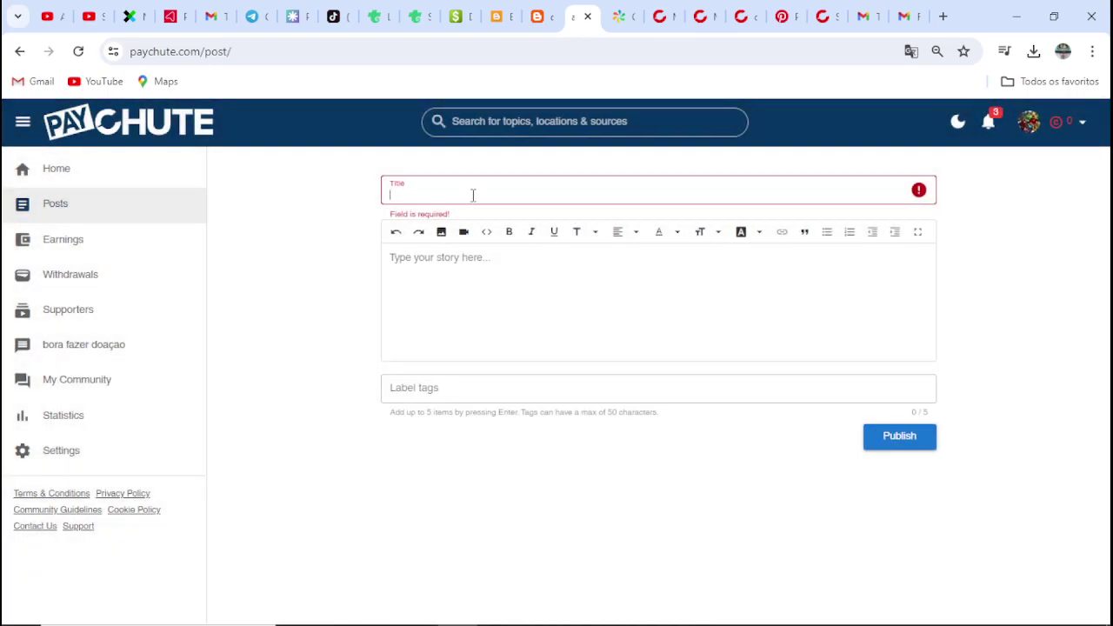
Copy the first line, "respondendo presquisas toluna", from the Notepad notes and return to the new post in Chrome
click(576, 609)
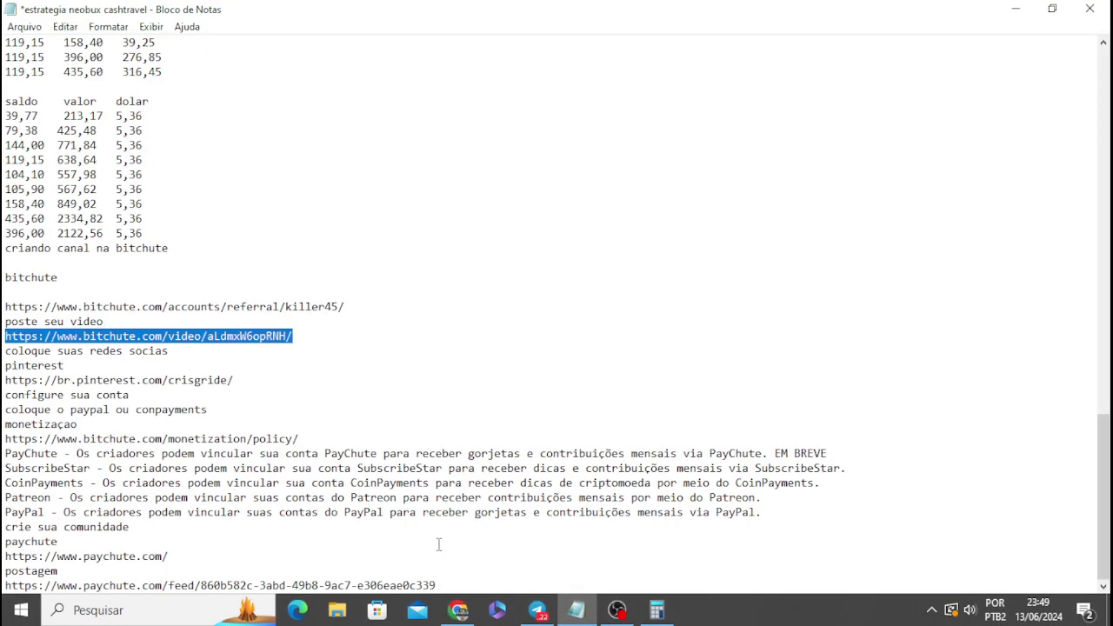
click(363, 514)
scroll(275, 440, up, 15)
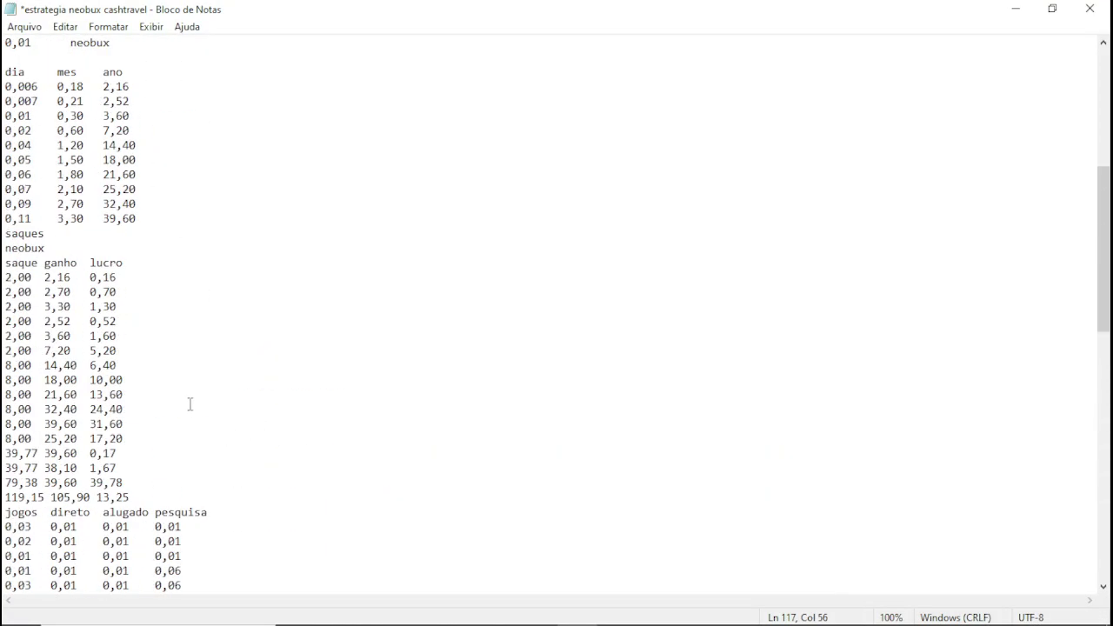
scroll(190, 404, up, 9)
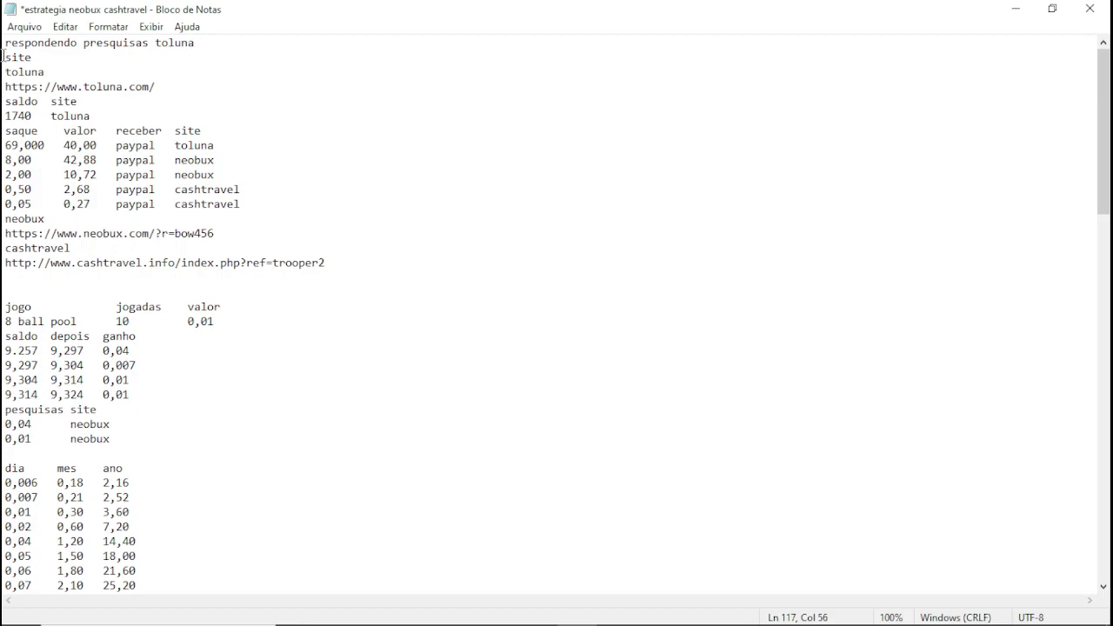
drag(3, 44, 218, 45)
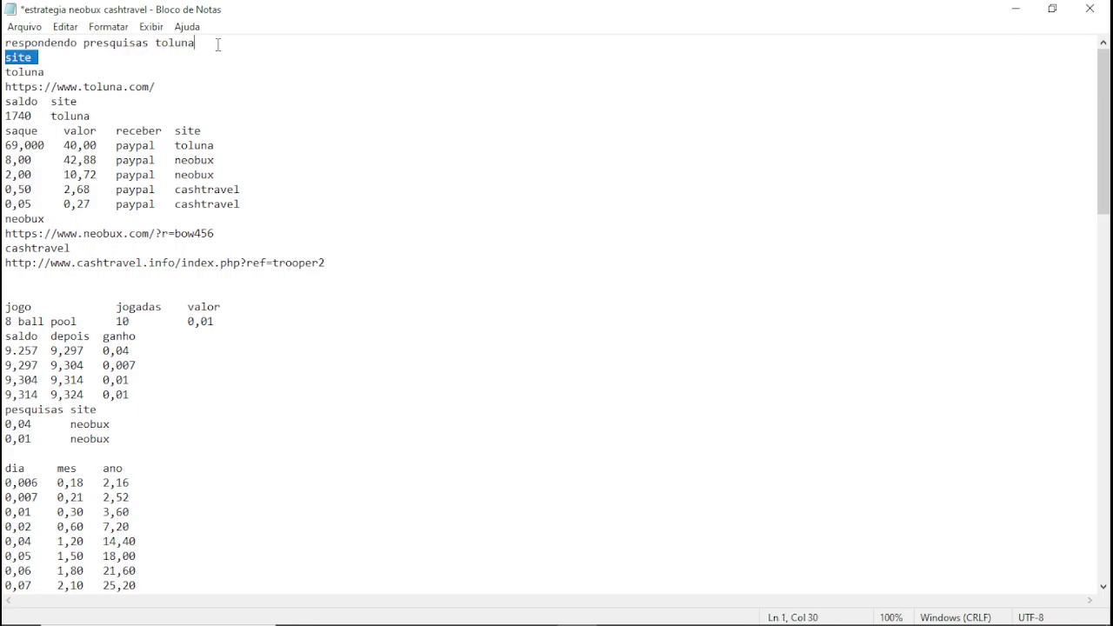
drag(4, 41, 238, 43)
right_click(238, 41)
click(291, 95)
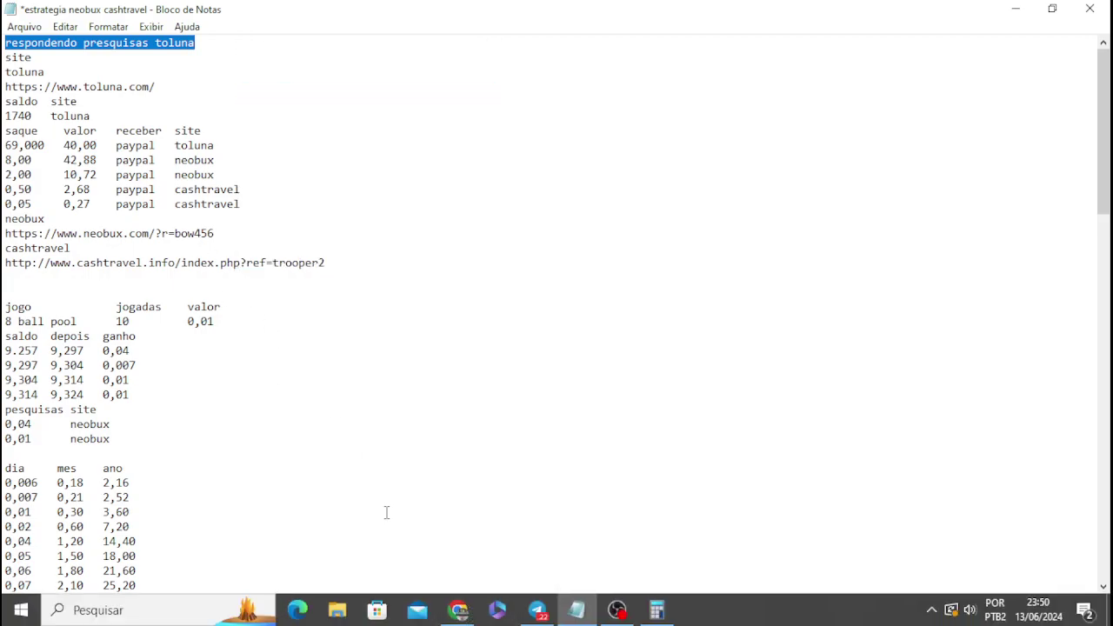
click(458, 609)
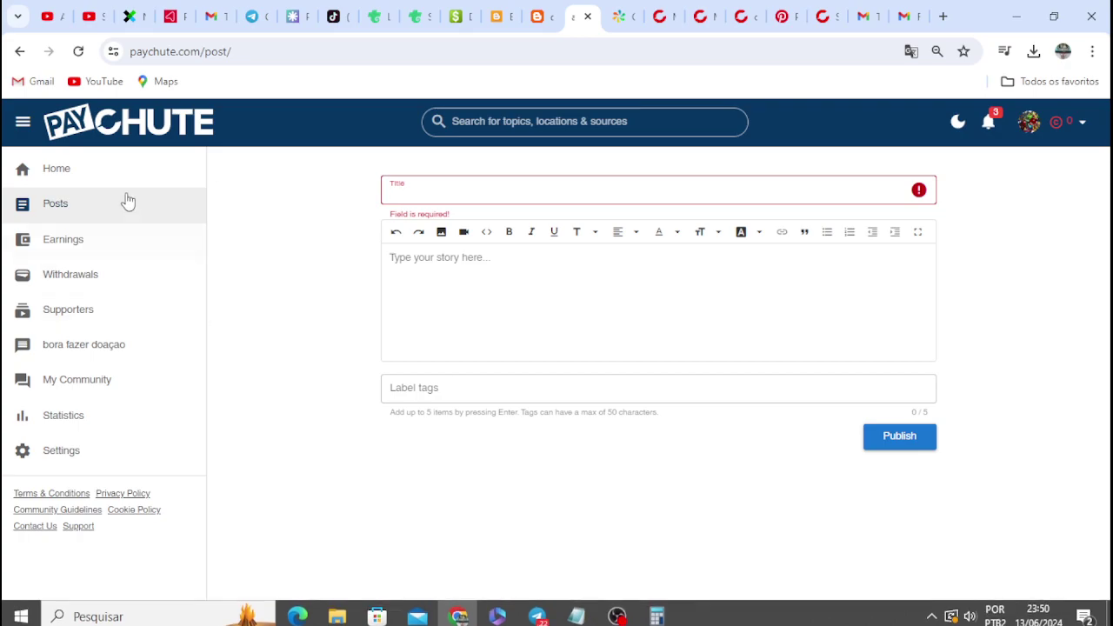
click(67, 9)
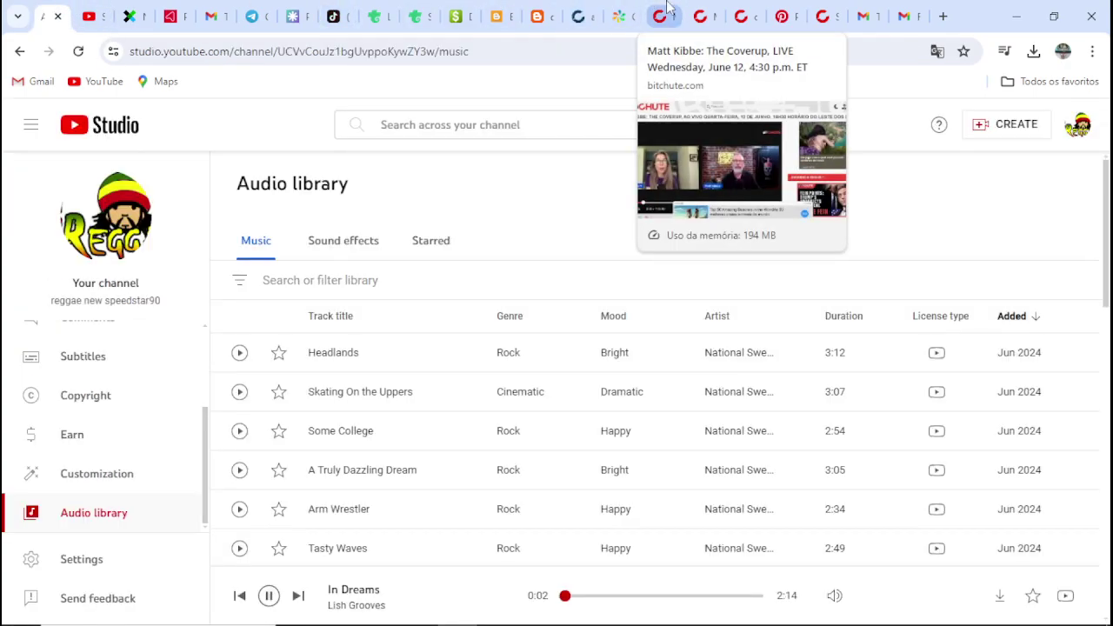
click(665, 11)
click(703, 12)
click(741, 11)
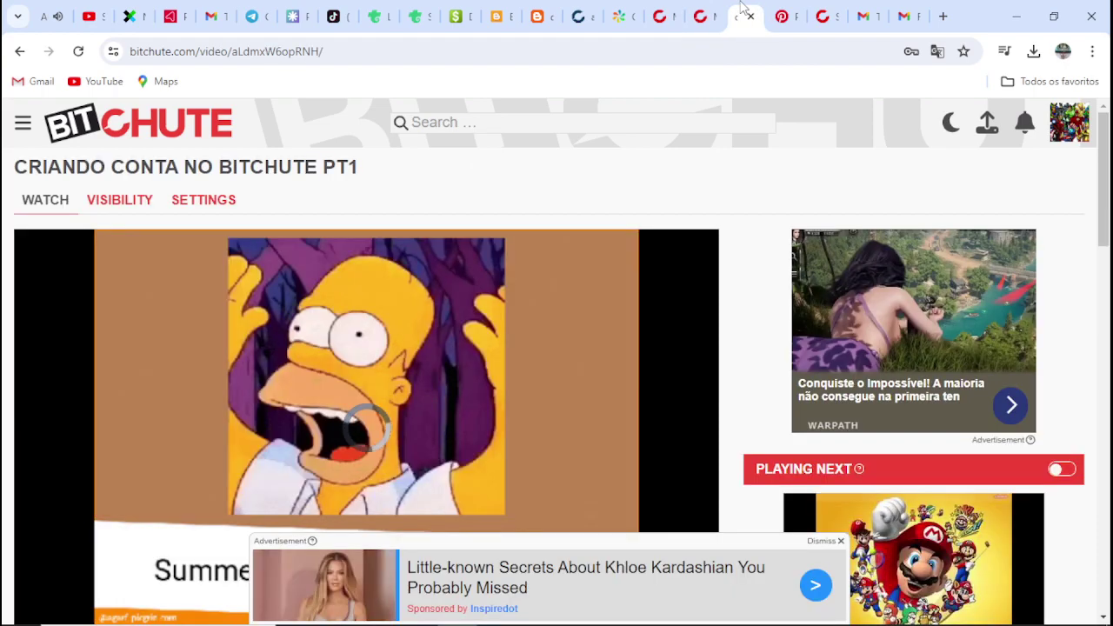
click(782, 10)
click(827, 12)
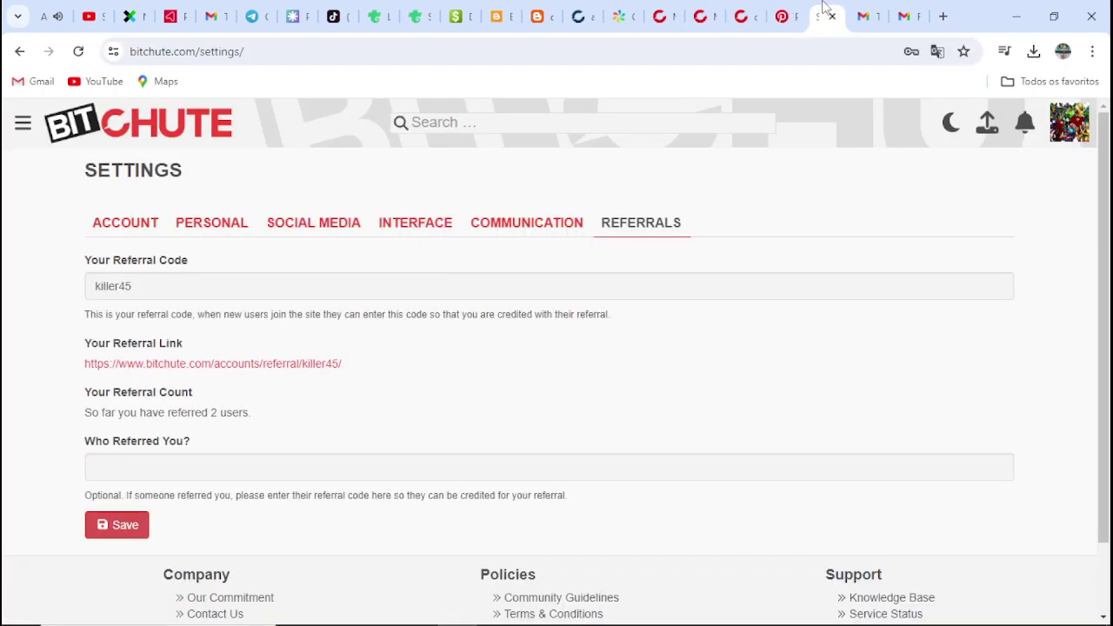
click(539, 13)
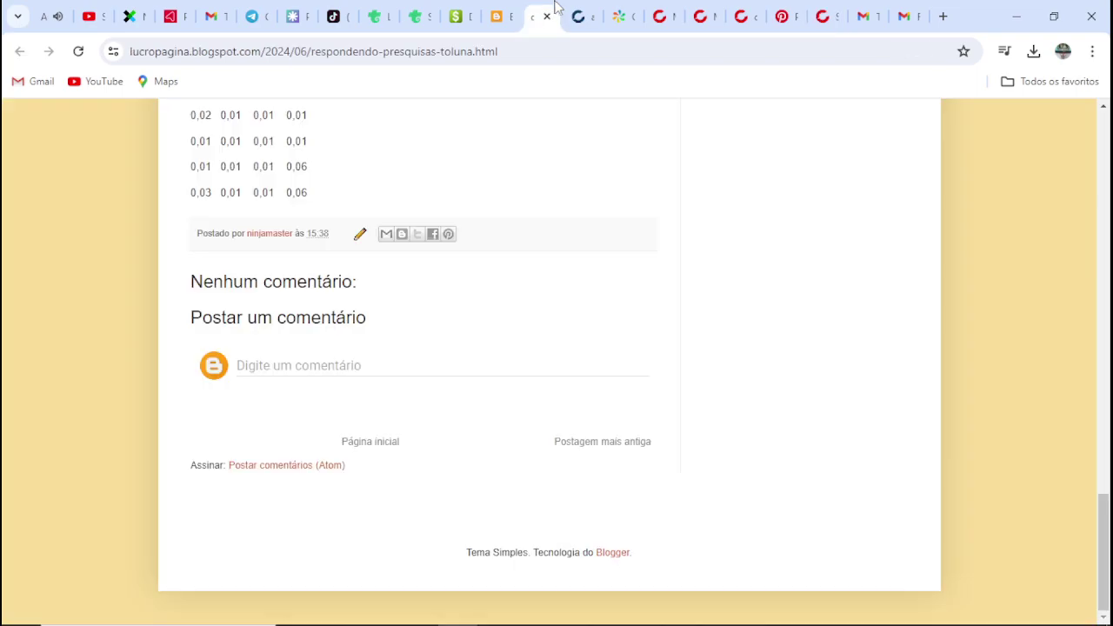
click(587, 11)
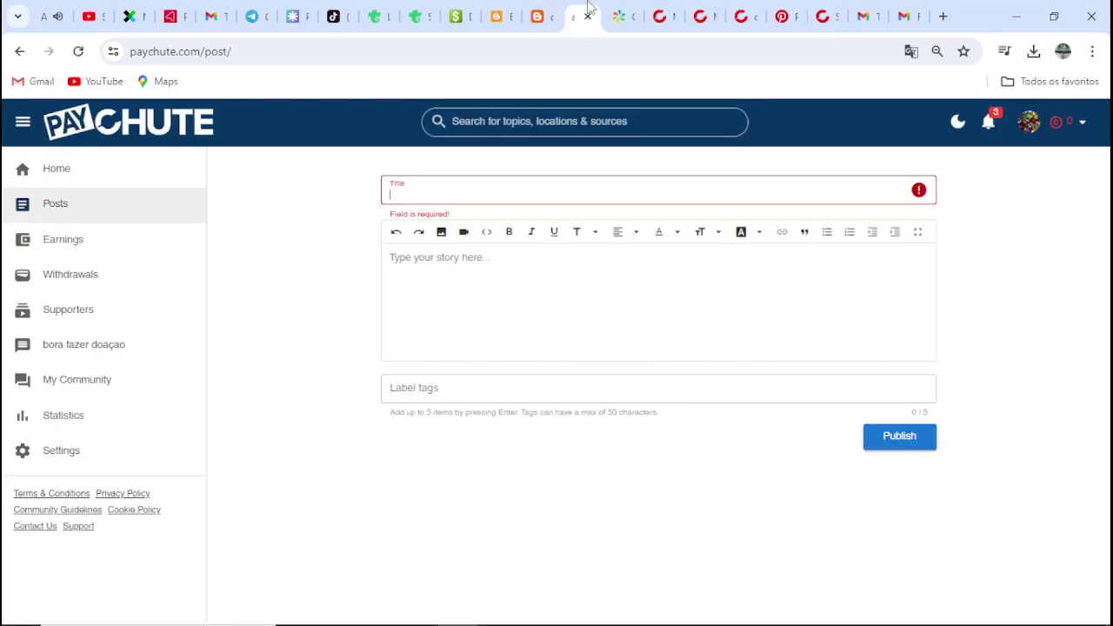
Enter "respondendo presquisas toluna" as both the body text and the title of the new post
click(462, 305)
key(ctrl+v)
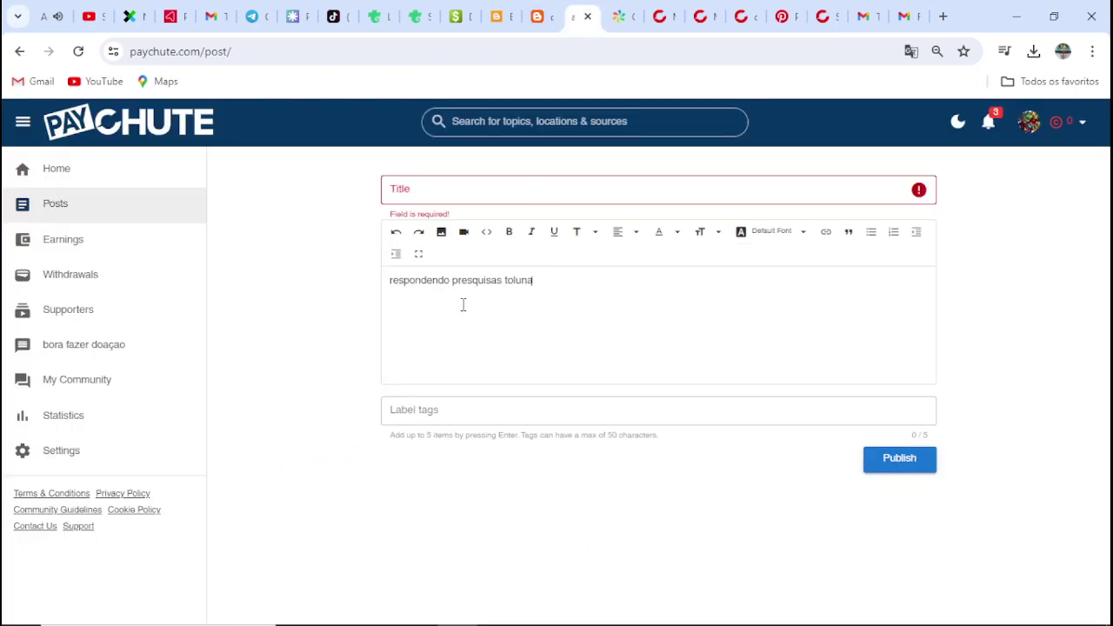
click(473, 199)
key(ctrl+v)
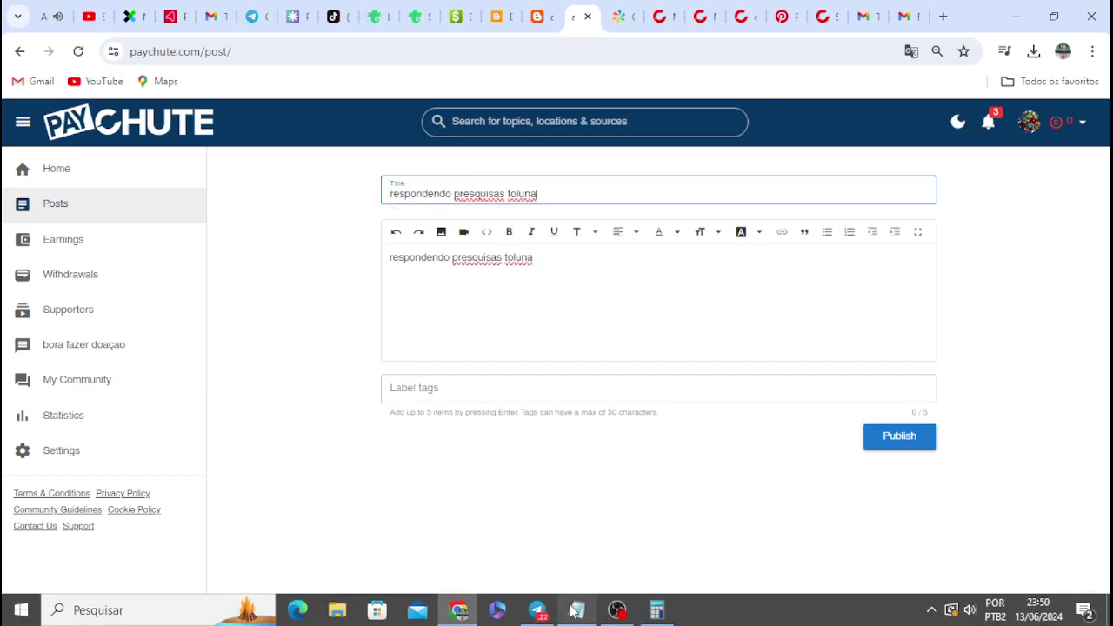
In Notepad, copy the notes from the "site" line through the end of the "saldo valor dolar" table and return to the post in Chrome
click(574, 611)
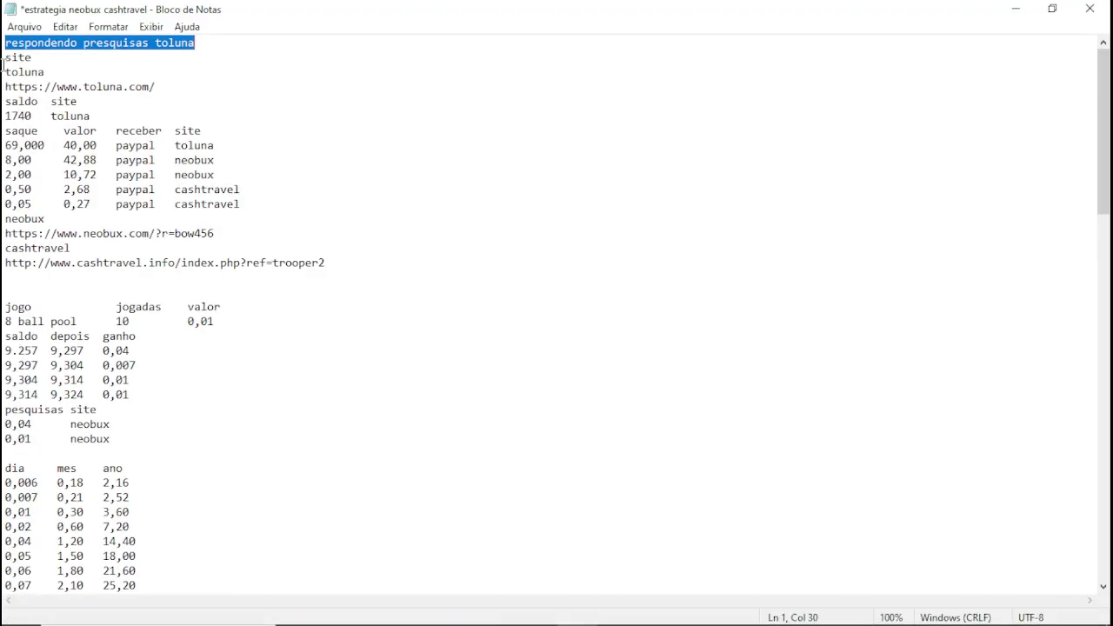
drag(4, 61, 484, 594)
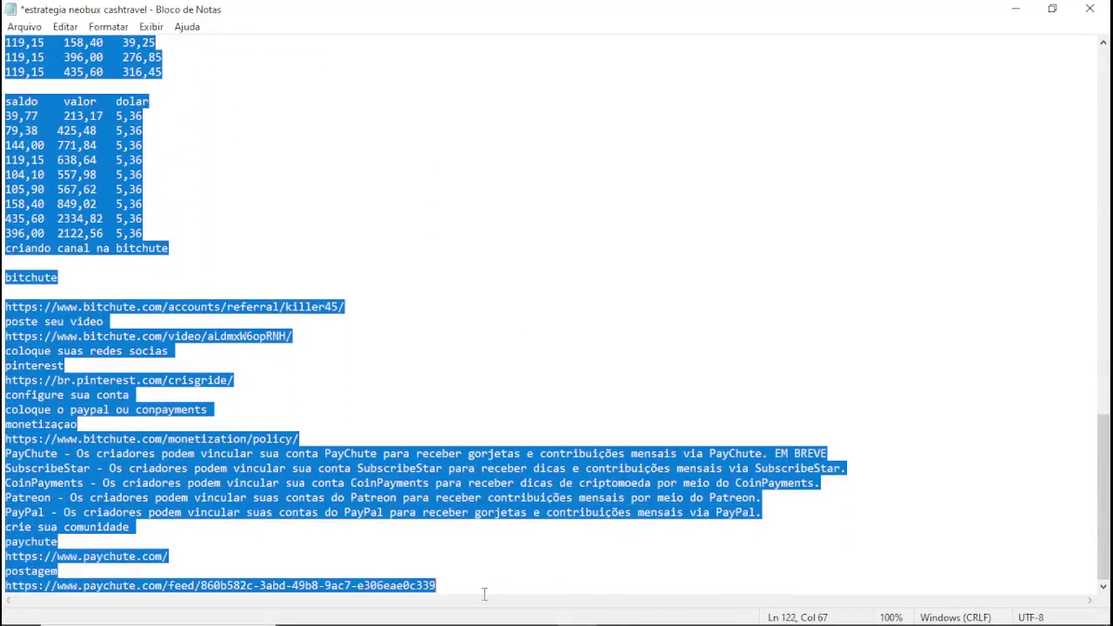
click(369, 433)
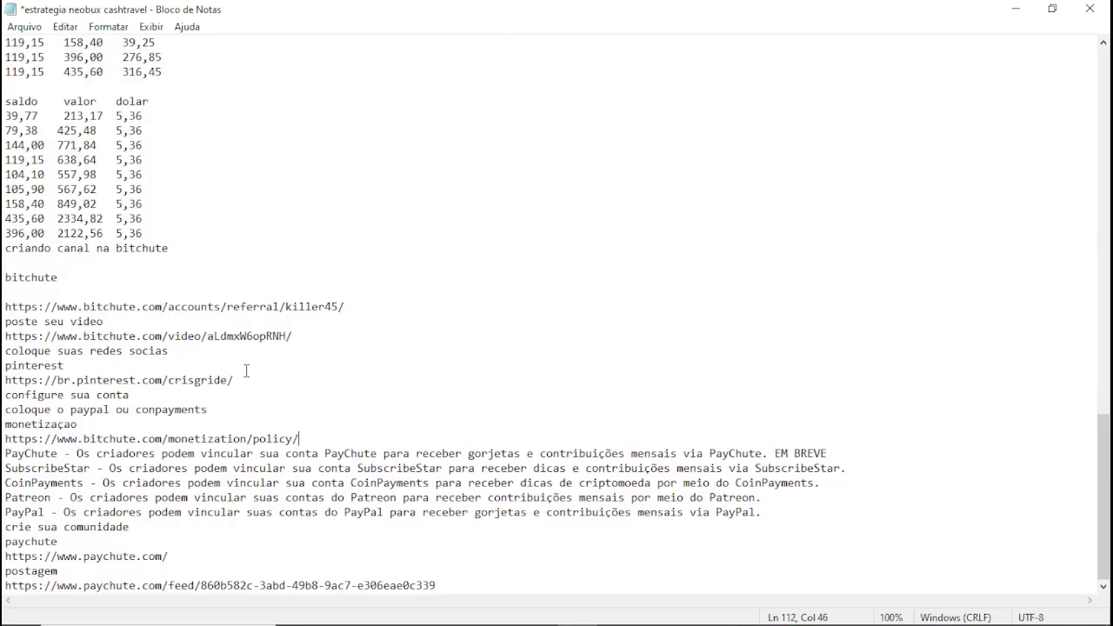
drag(147, 236, 4, 59)
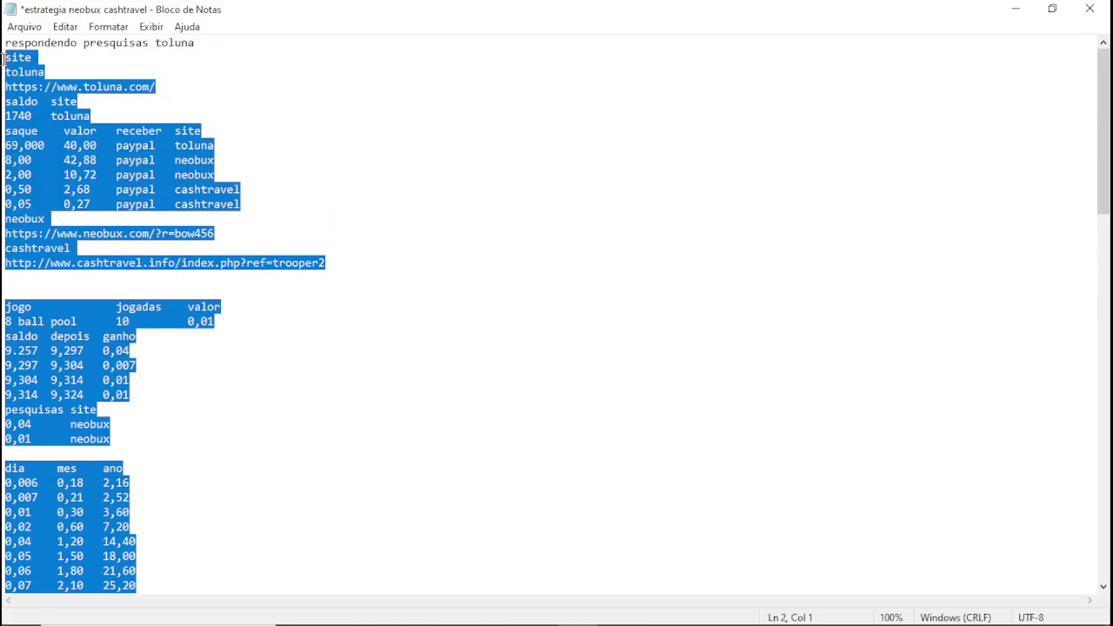
right_click(59, 87)
click(98, 137)
click(458, 609)
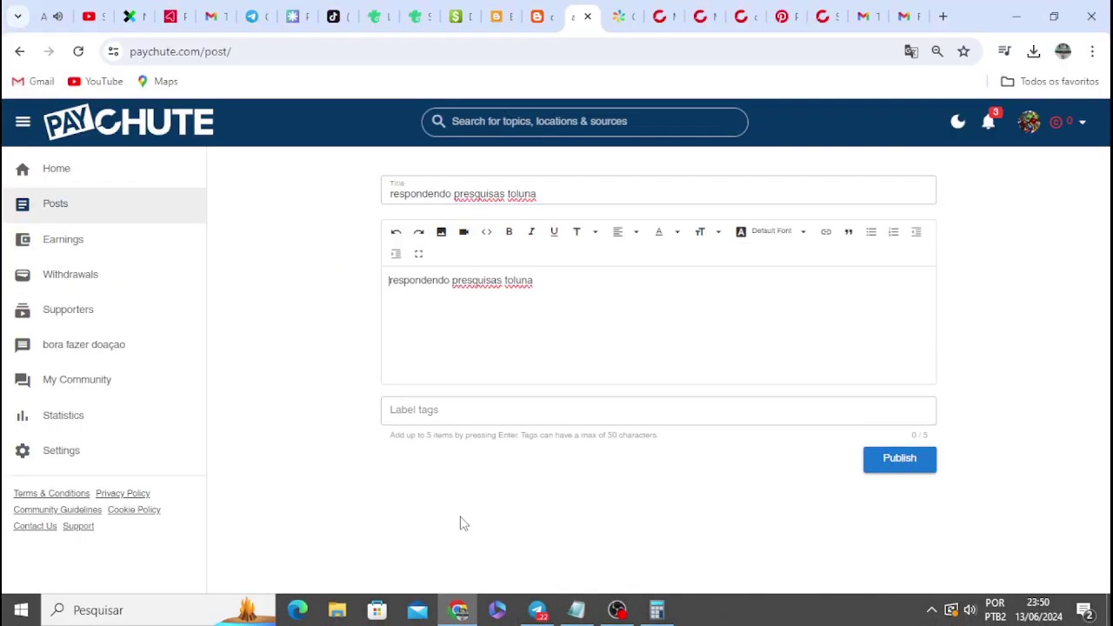
Paste the copied notes into the post body after "respondendo presquisas toluna"
click(569, 418)
click(554, 272)
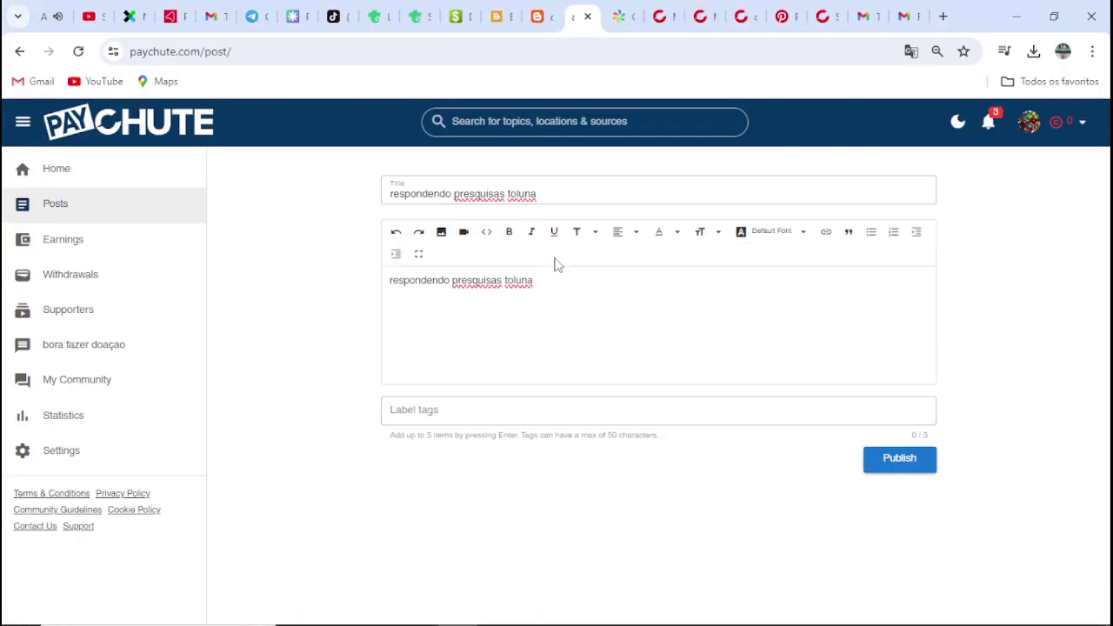
key(ctrl+v)
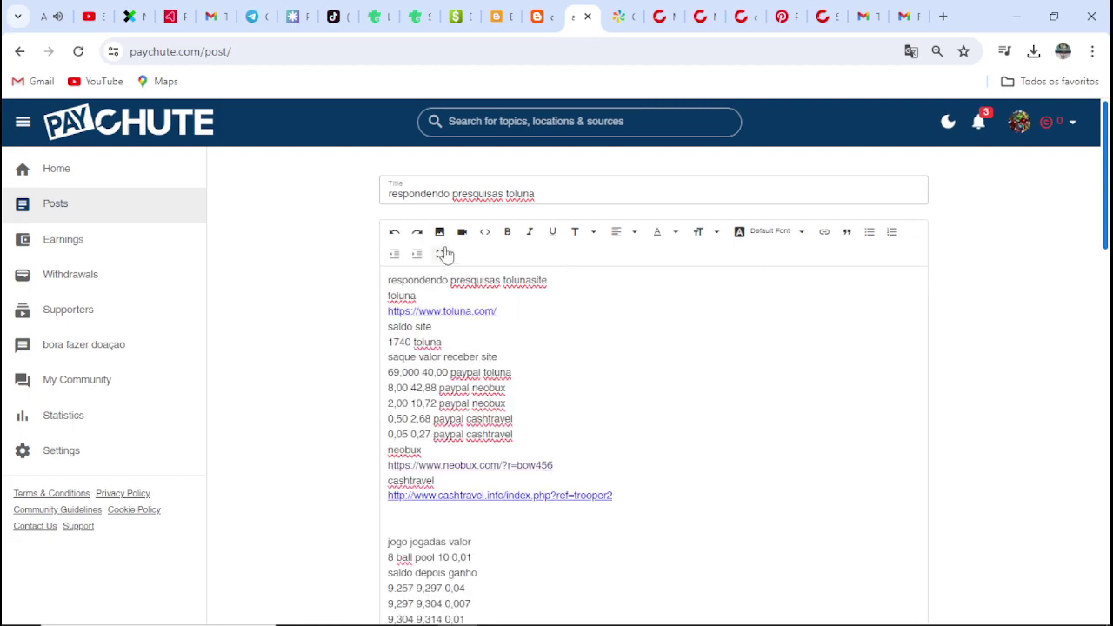
click(469, 230)
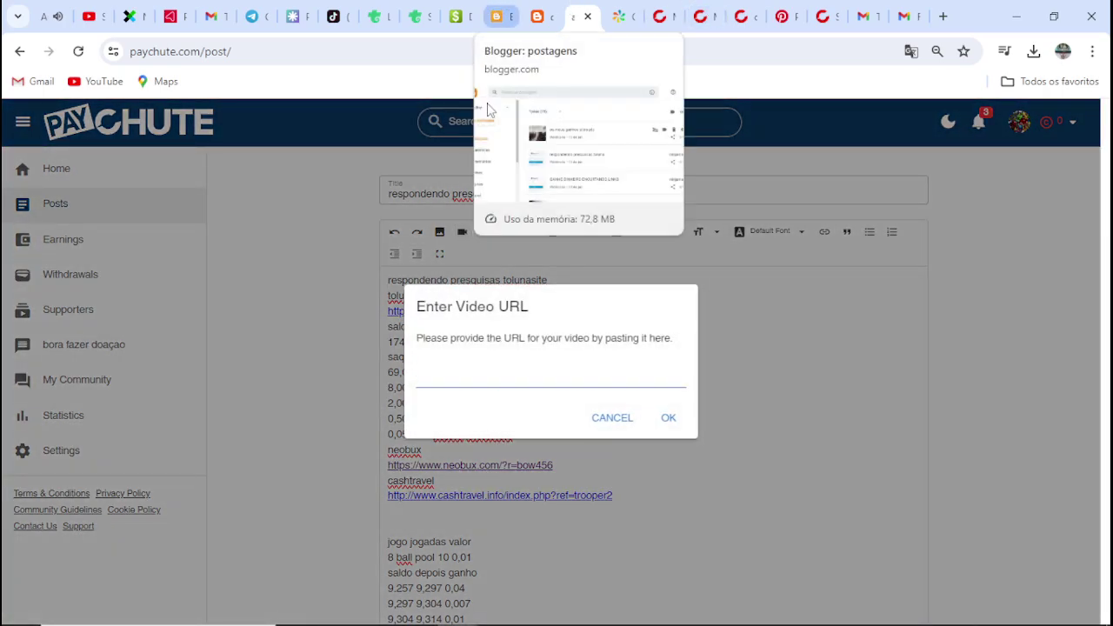
click(103, 11)
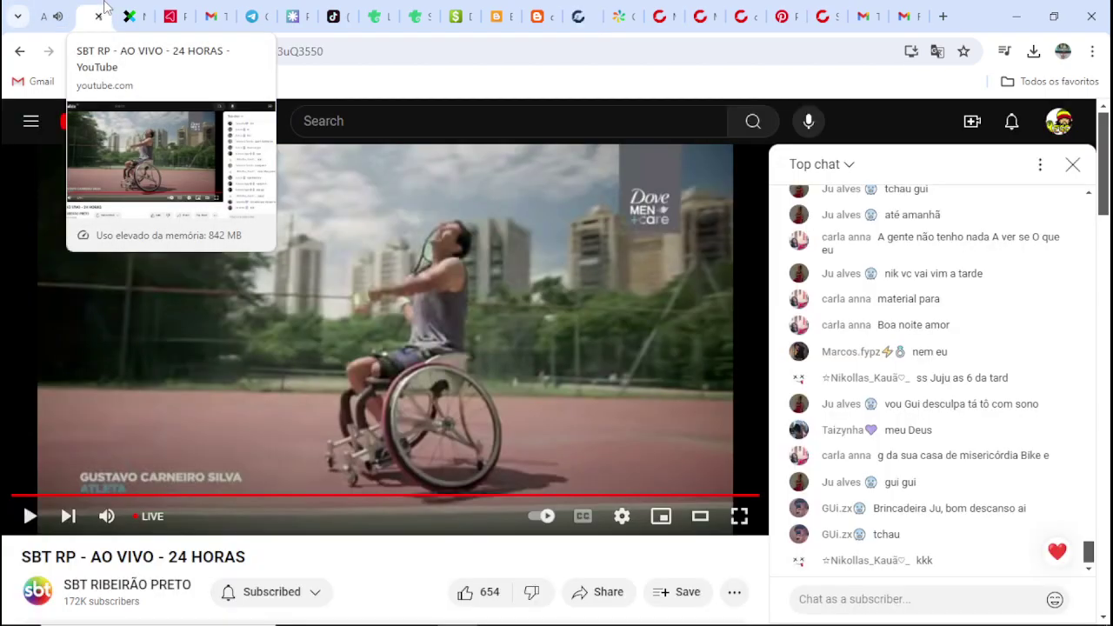
click(120, 10)
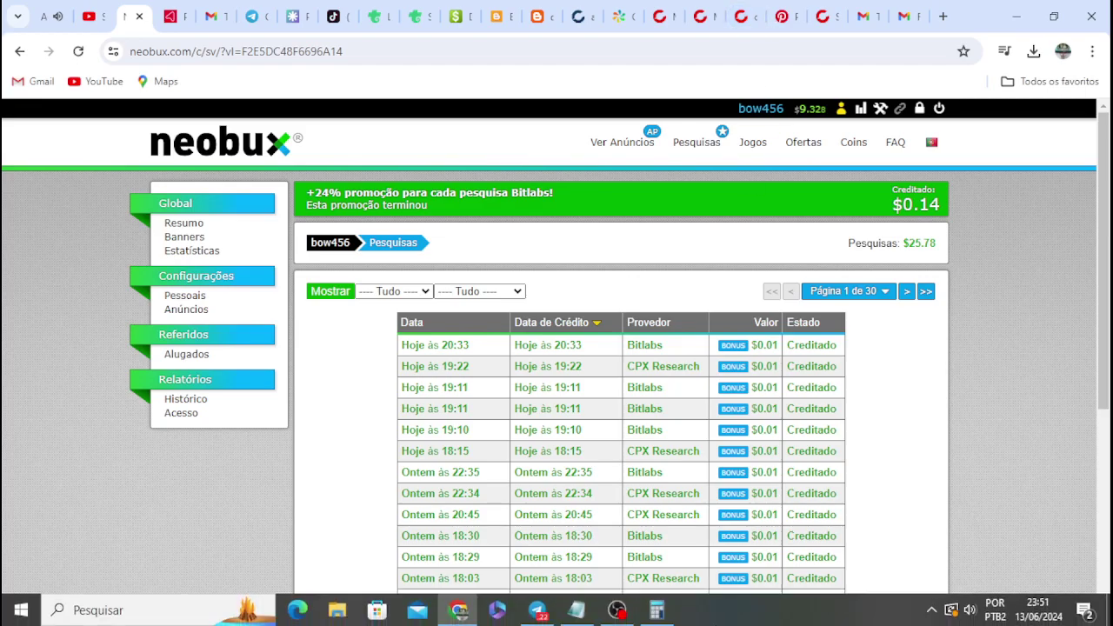
mouse_move(595, 618)
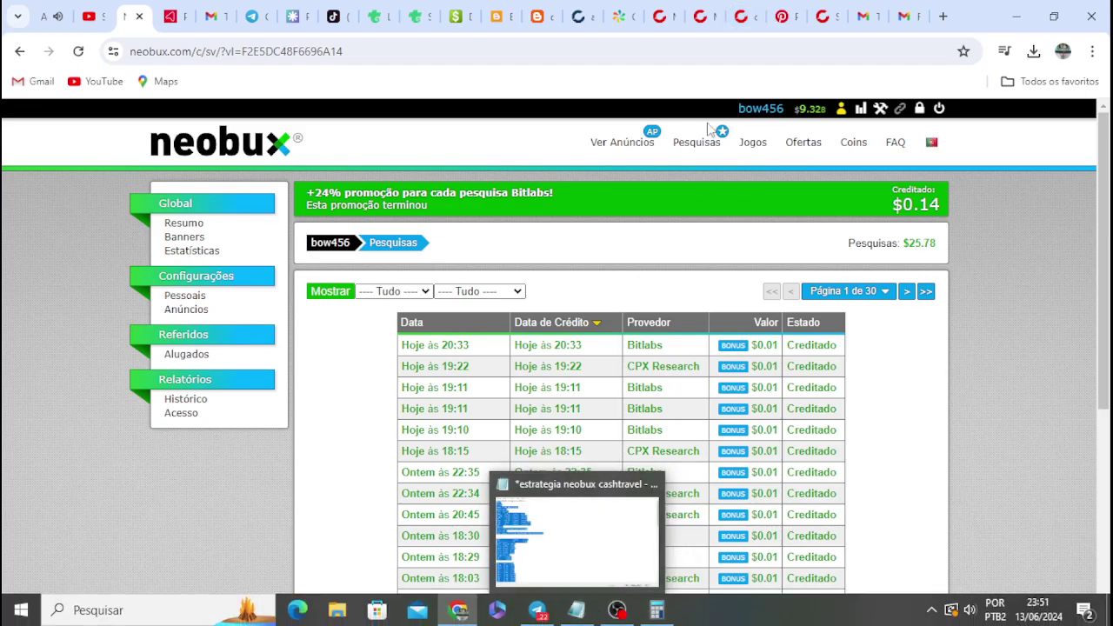
click(826, 8)
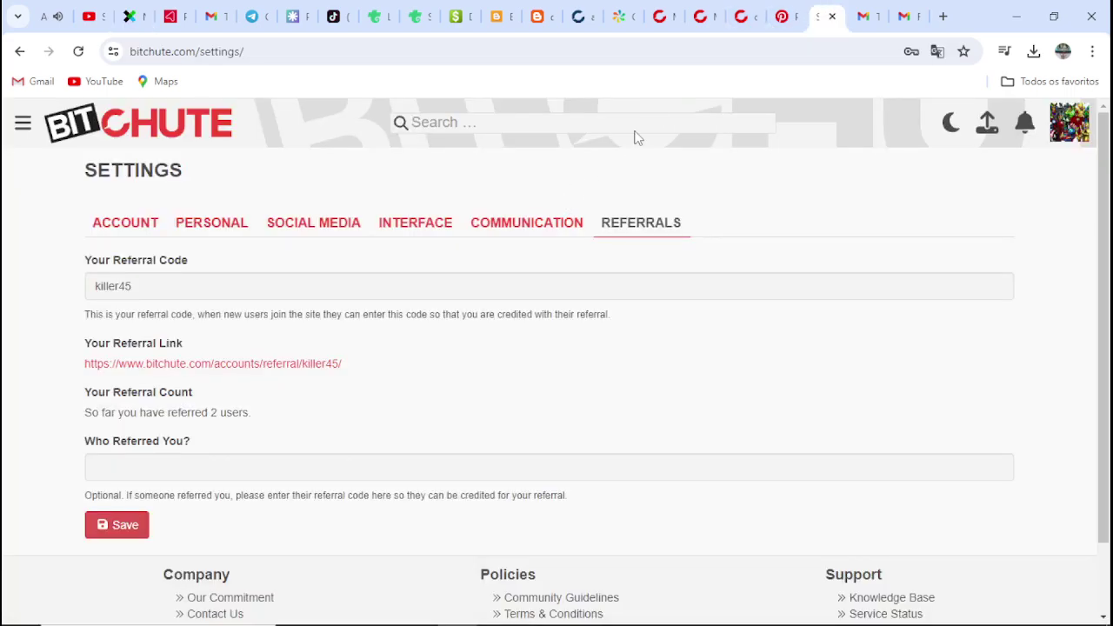
click(743, 16)
click(698, 8)
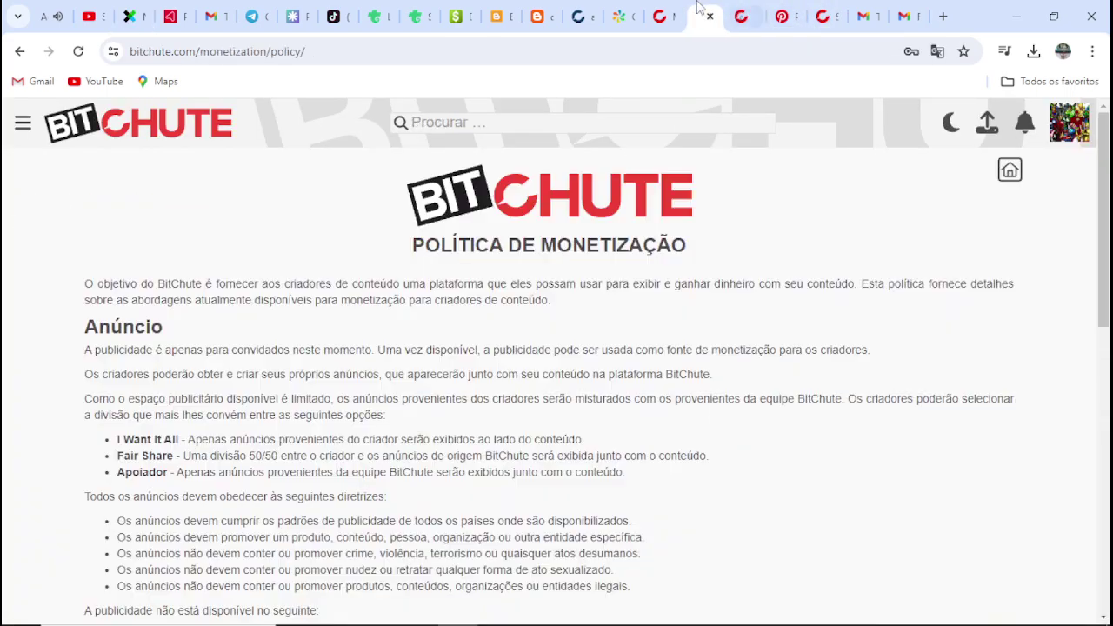
click(663, 11)
click(540, 10)
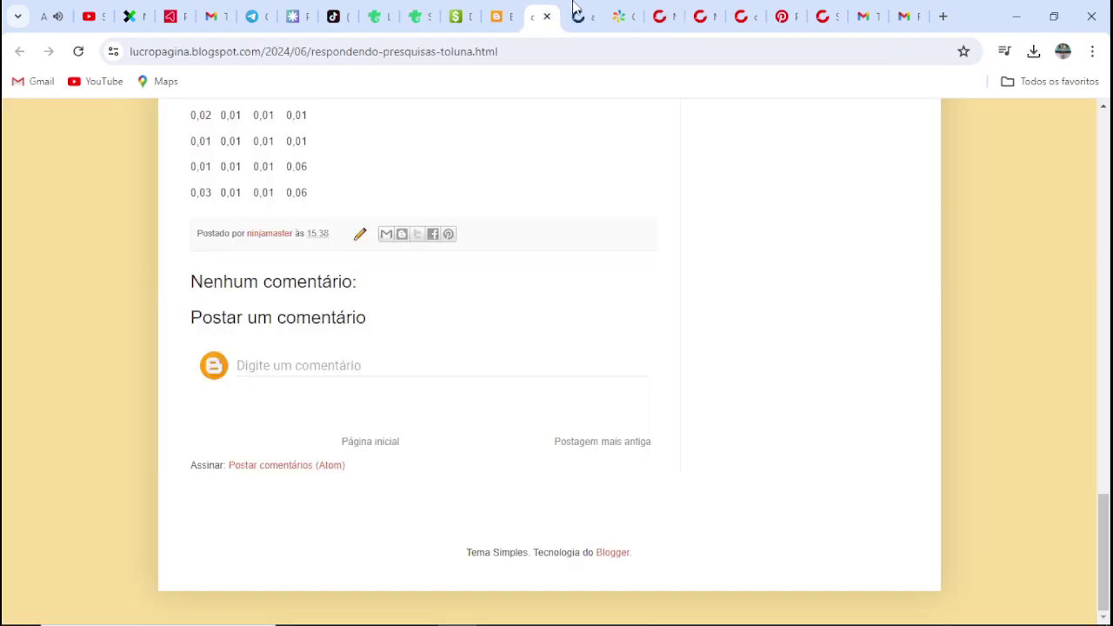
click(574, 8)
click(609, 417)
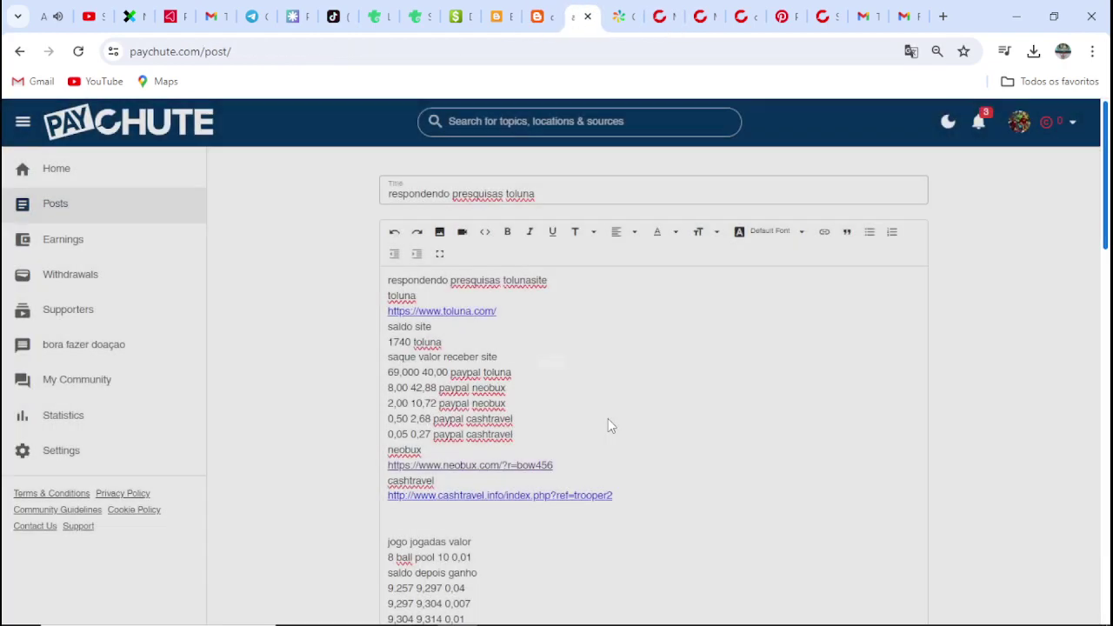
Add the label tags "neobux", "site ptc" and "cashtravel" to the post, then drop "neobux" and the uncommitted "toluna" entry
scroll(610, 419, down, 20)
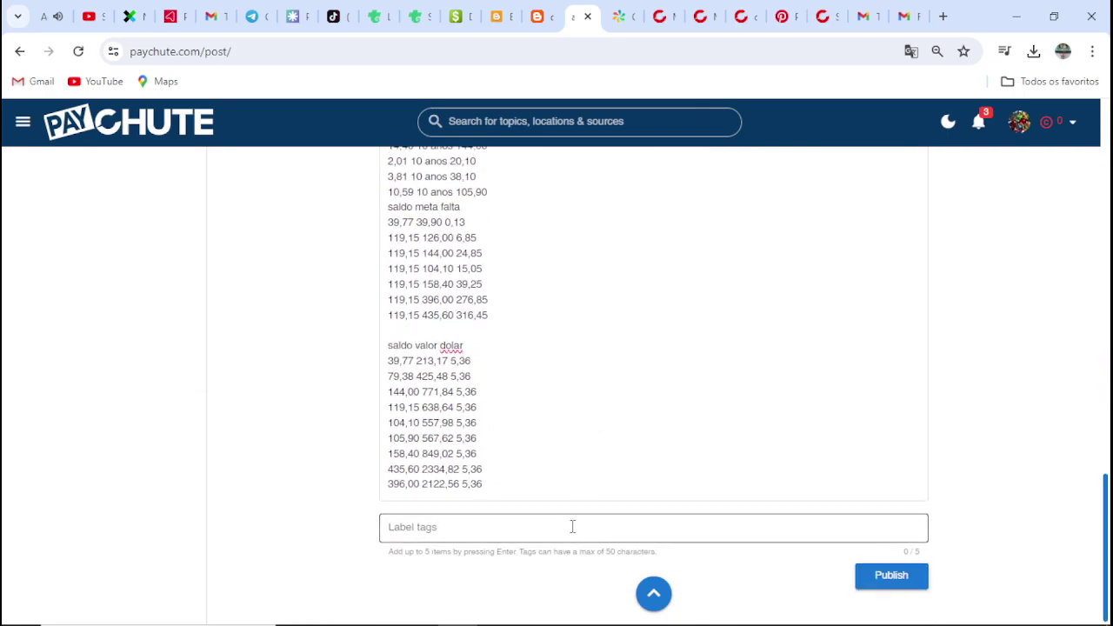
click(572, 521)
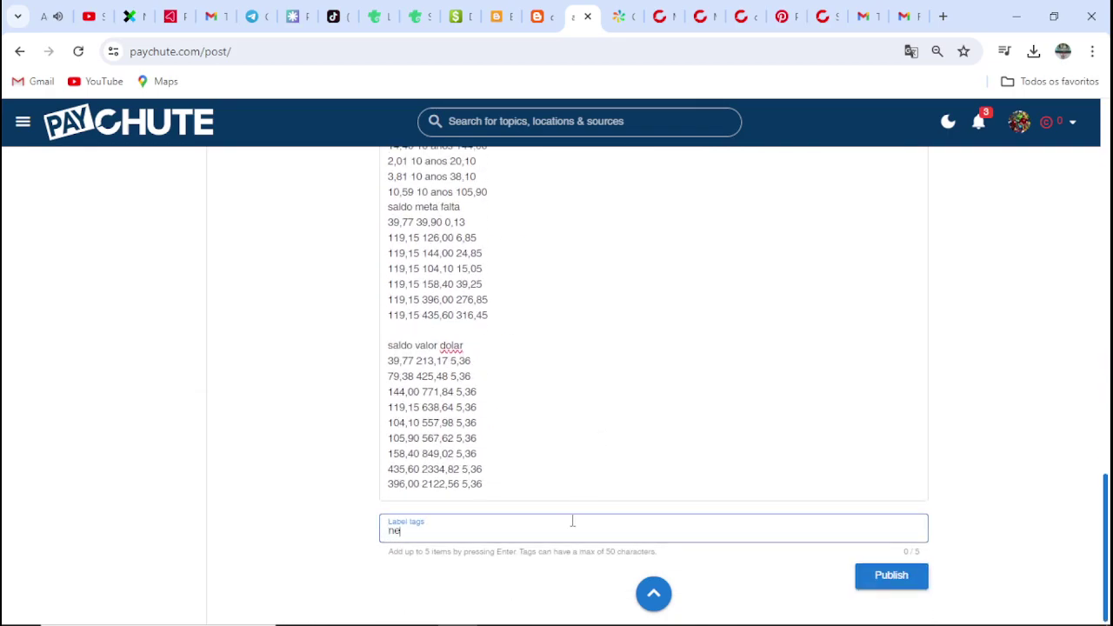
key(Return)
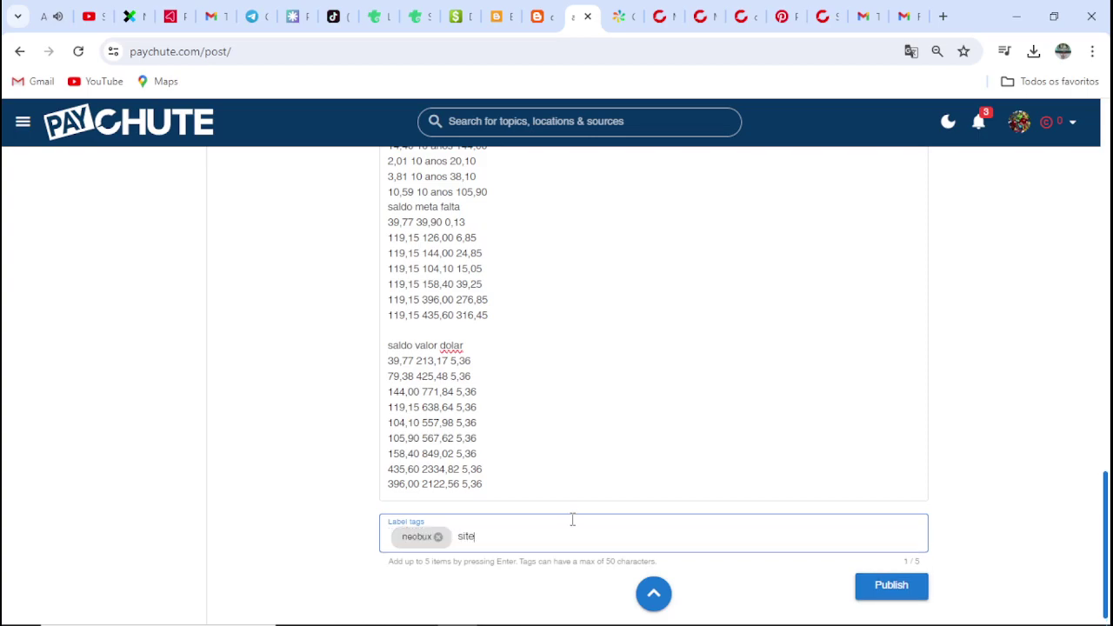
key(Return)
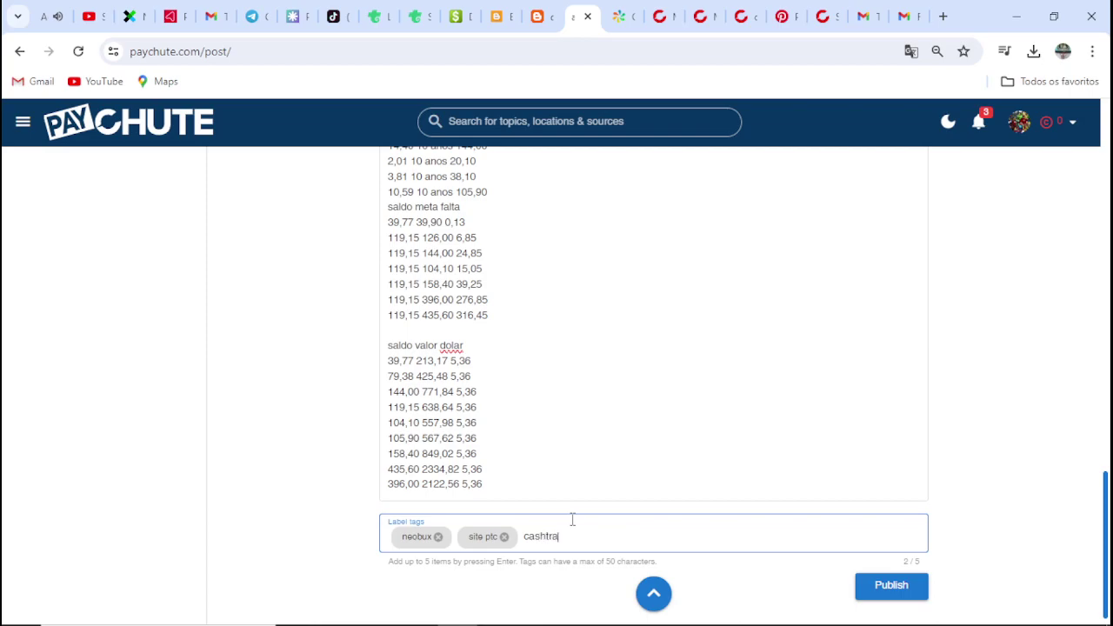
key(Return)
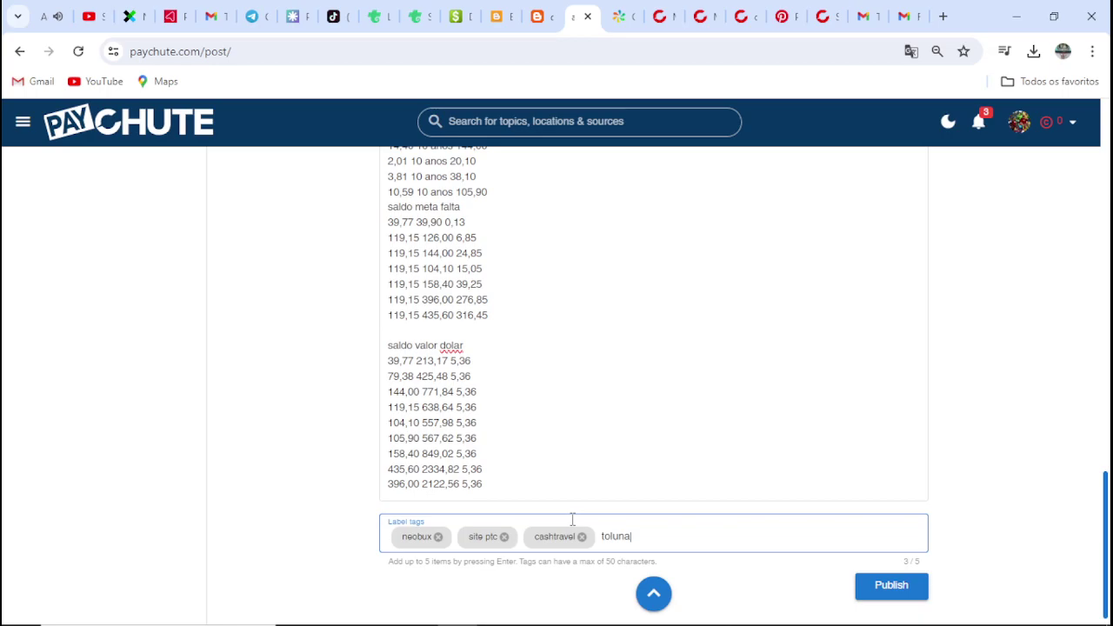
key(ctrl+a)
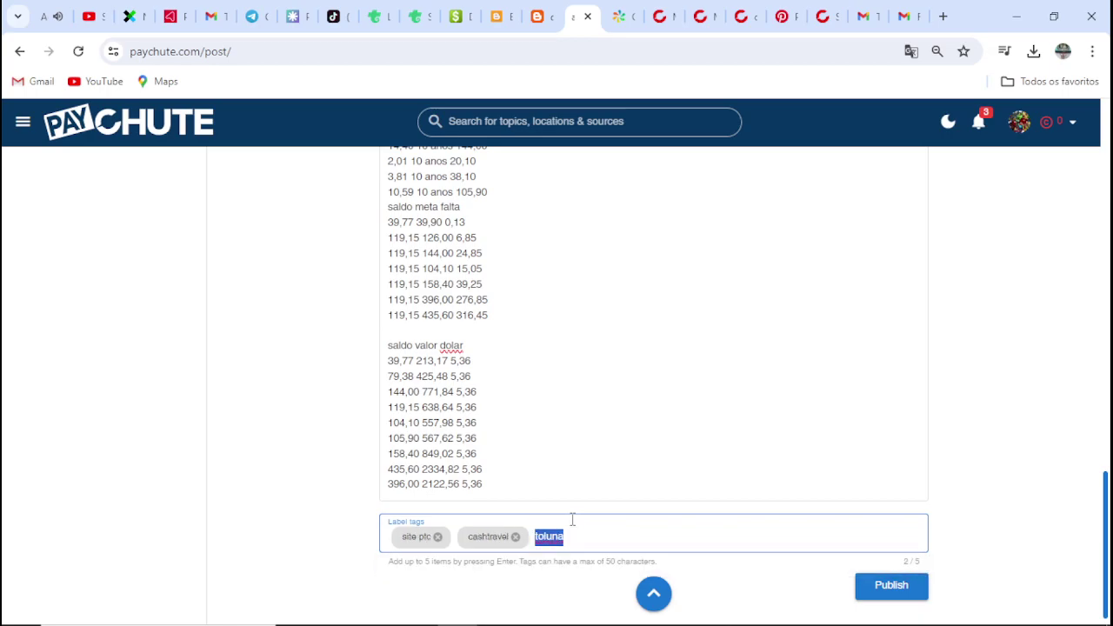
click(625, 492)
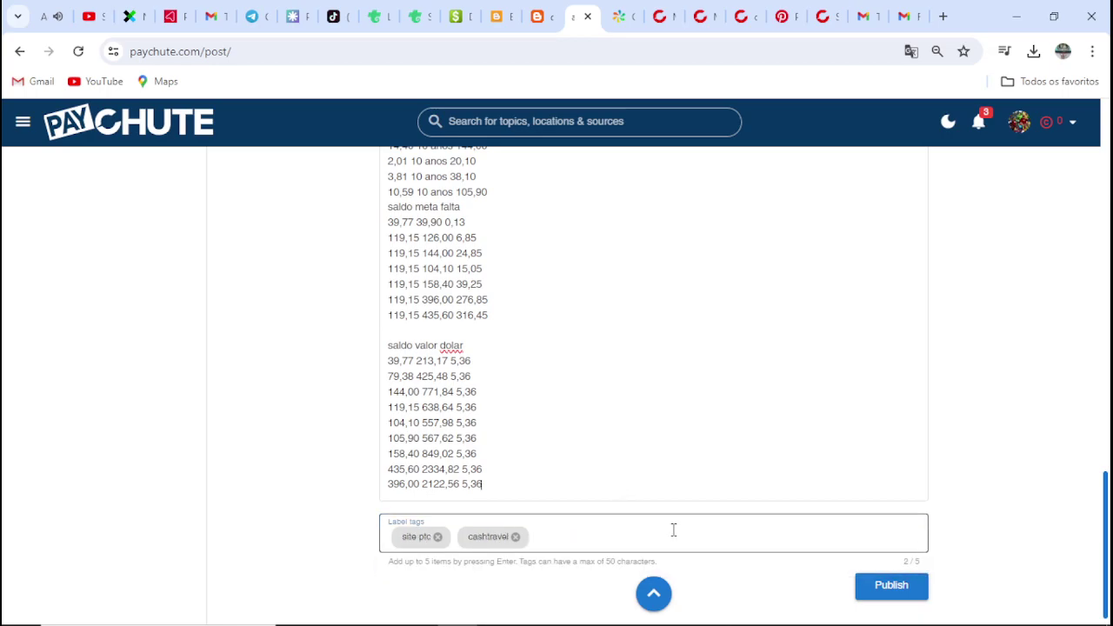
Publish the post with comments allowed, for supporters only, using the Free support tier
click(884, 594)
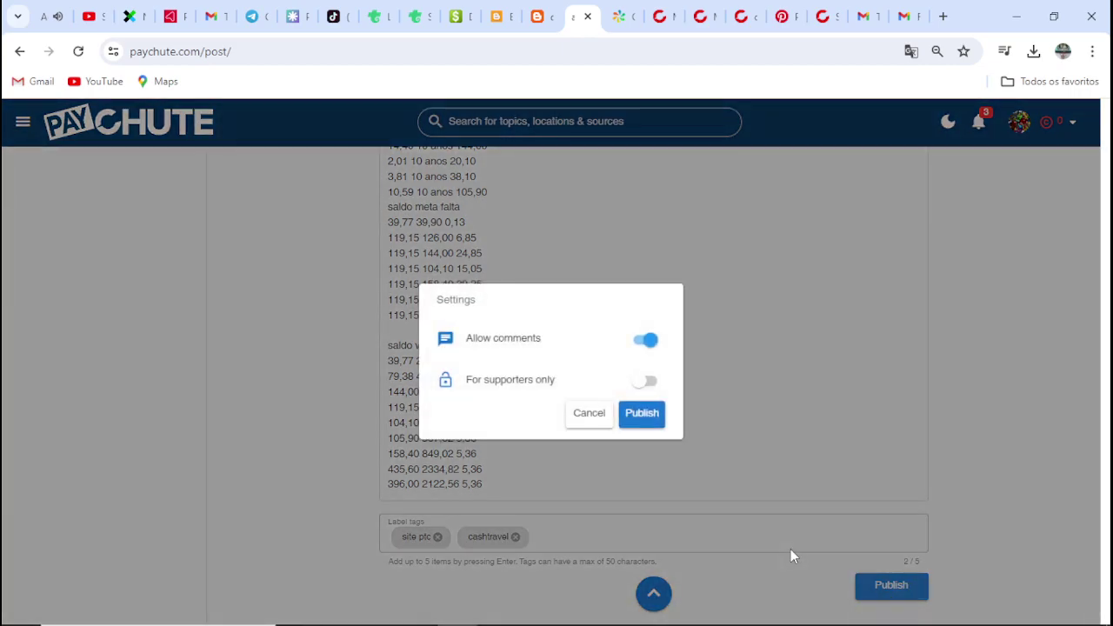
click(645, 381)
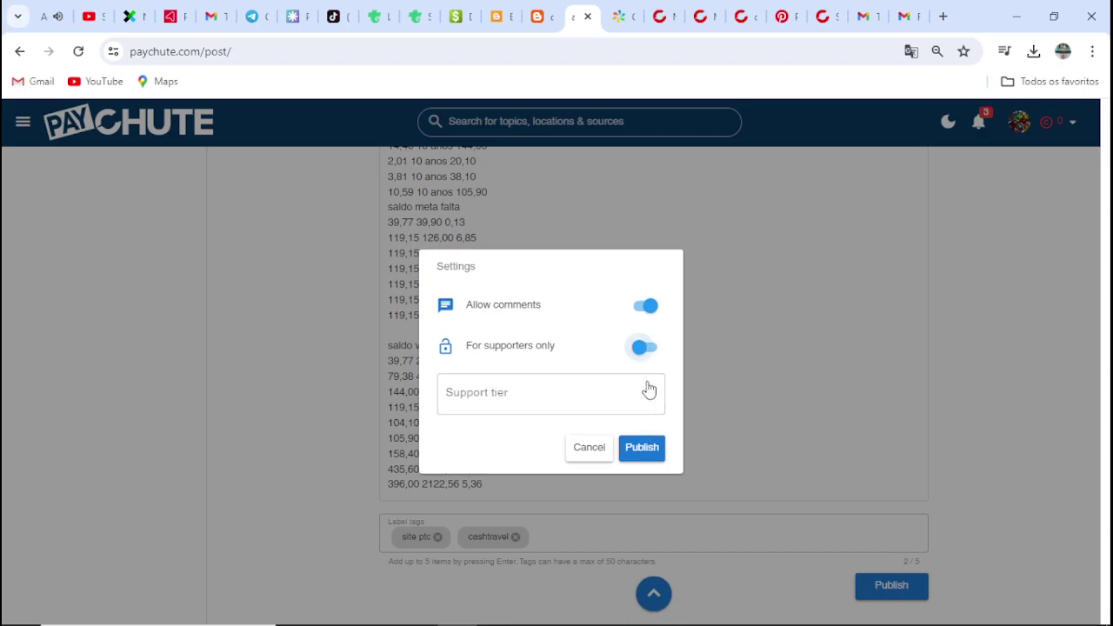
click(544, 400)
click(526, 430)
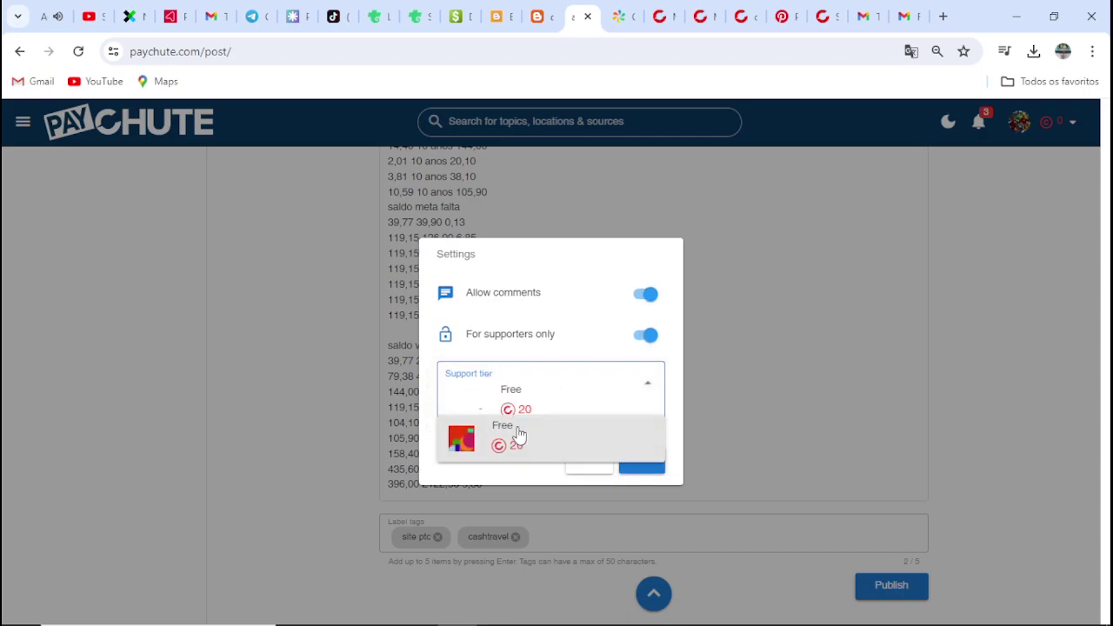
click(631, 463)
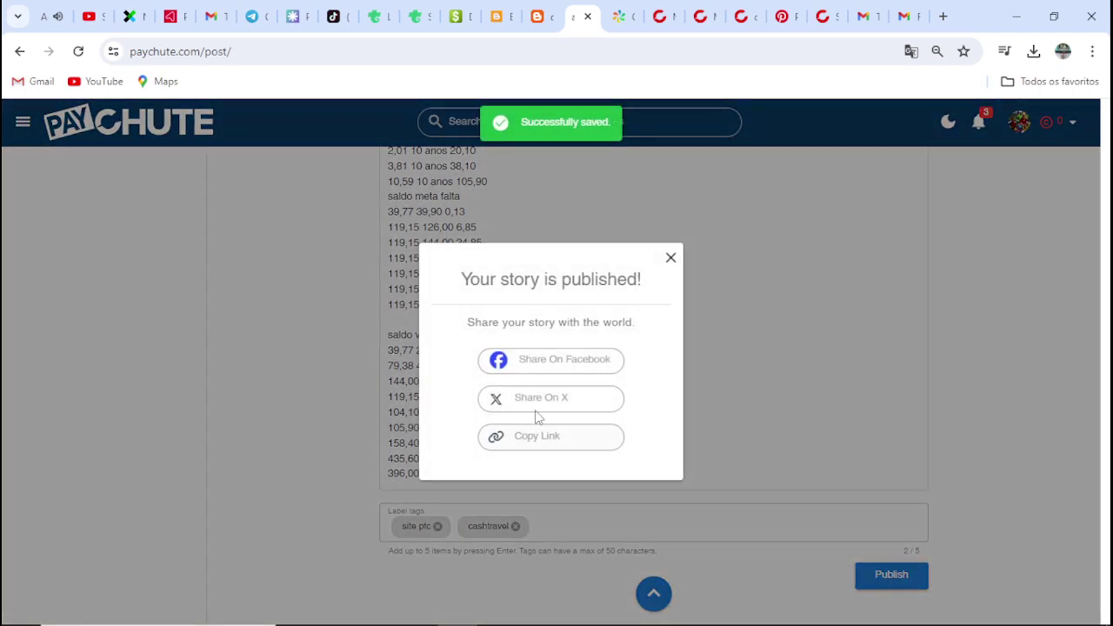
Copy the published post's link and paste it into the Notepad notes on the blank line above "jogo"
mouse_move(559, 605)
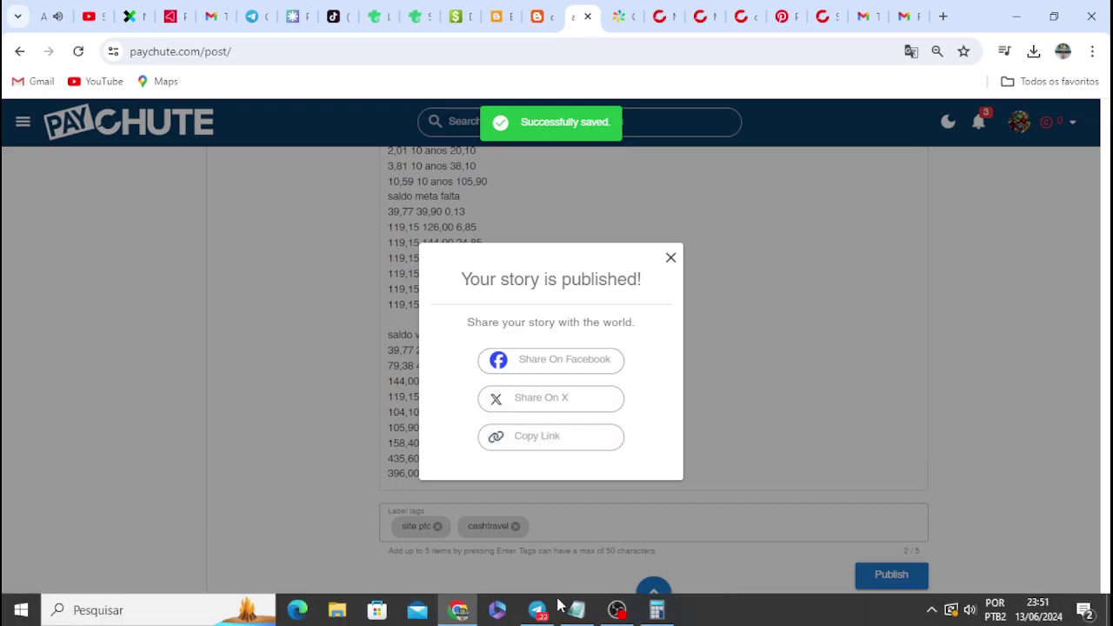
click(579, 557)
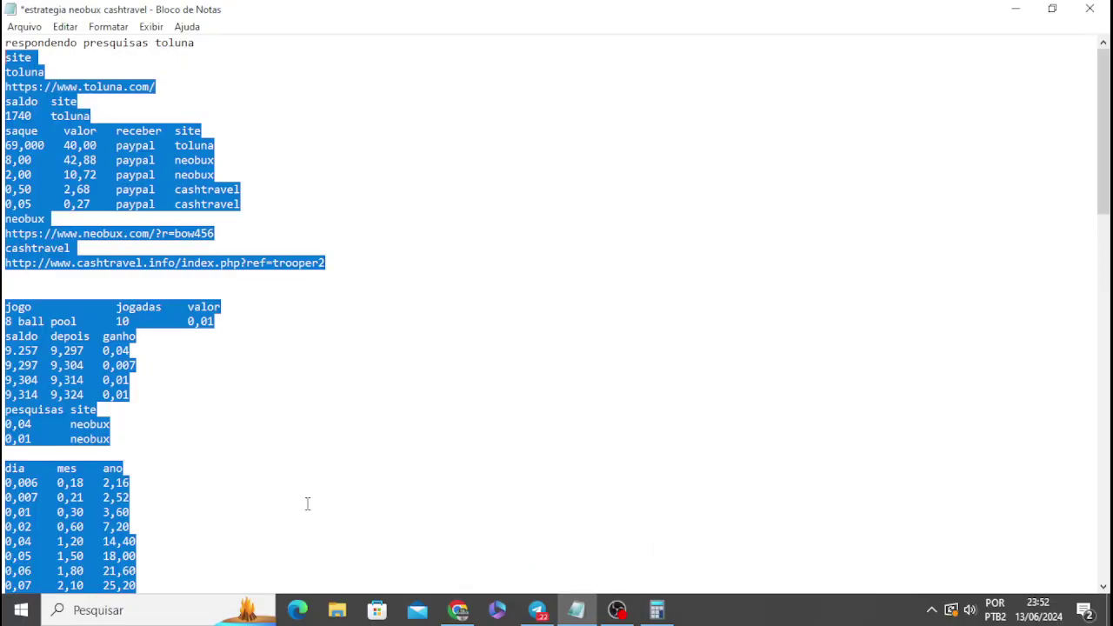
click(307, 503)
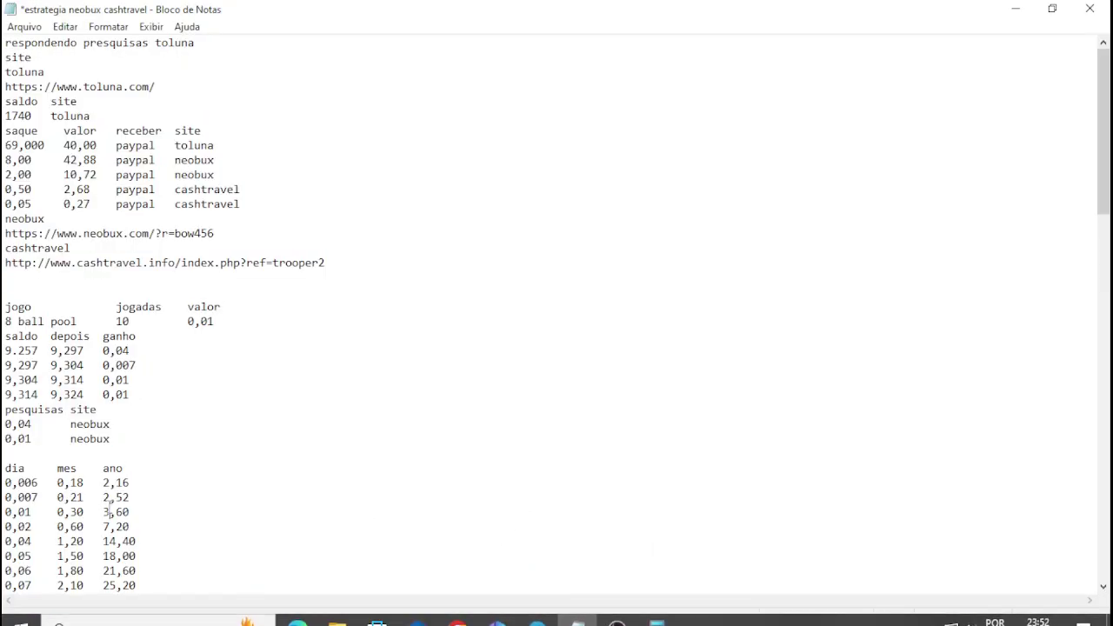
right_click(110, 290)
click(184, 362)
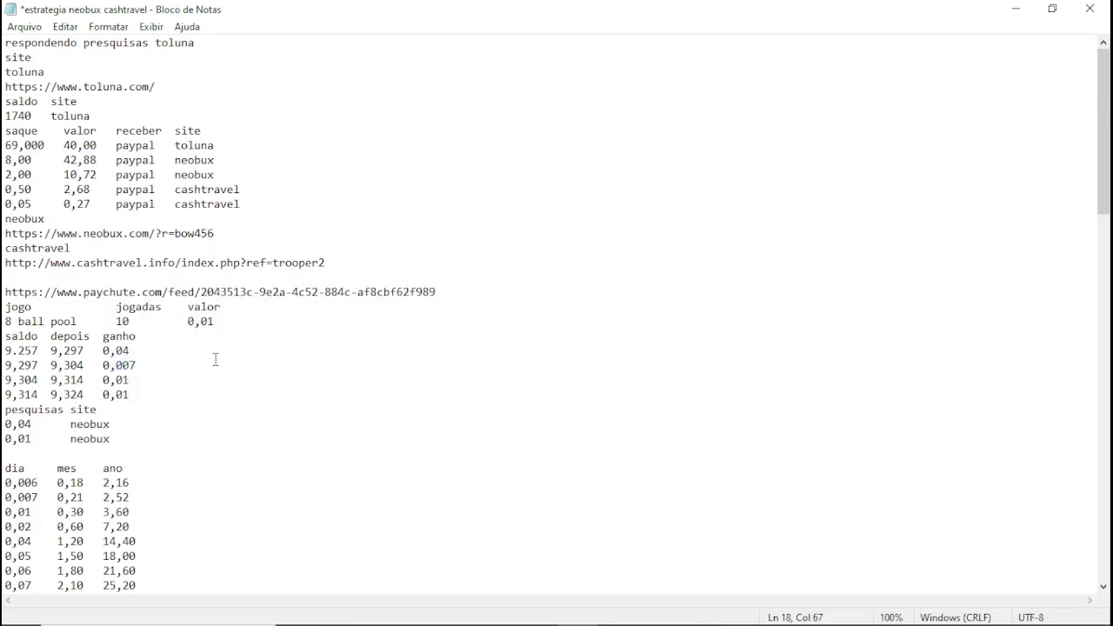
Switch back to Chrome, share the published post on X with its prefilled text and close the sharing dialog
click(458, 617)
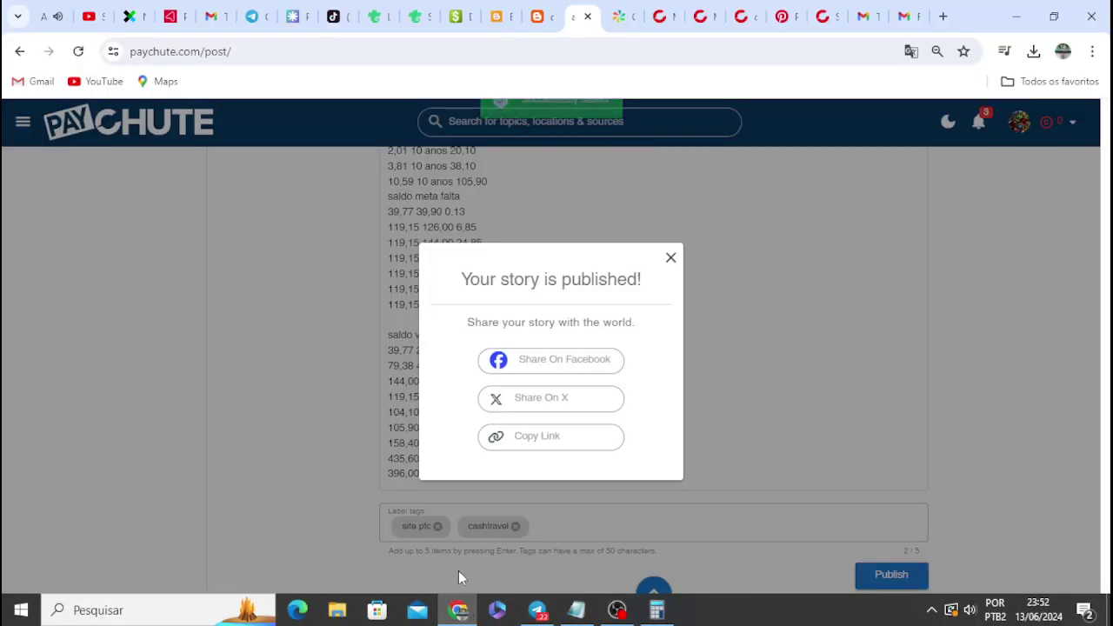
click(536, 396)
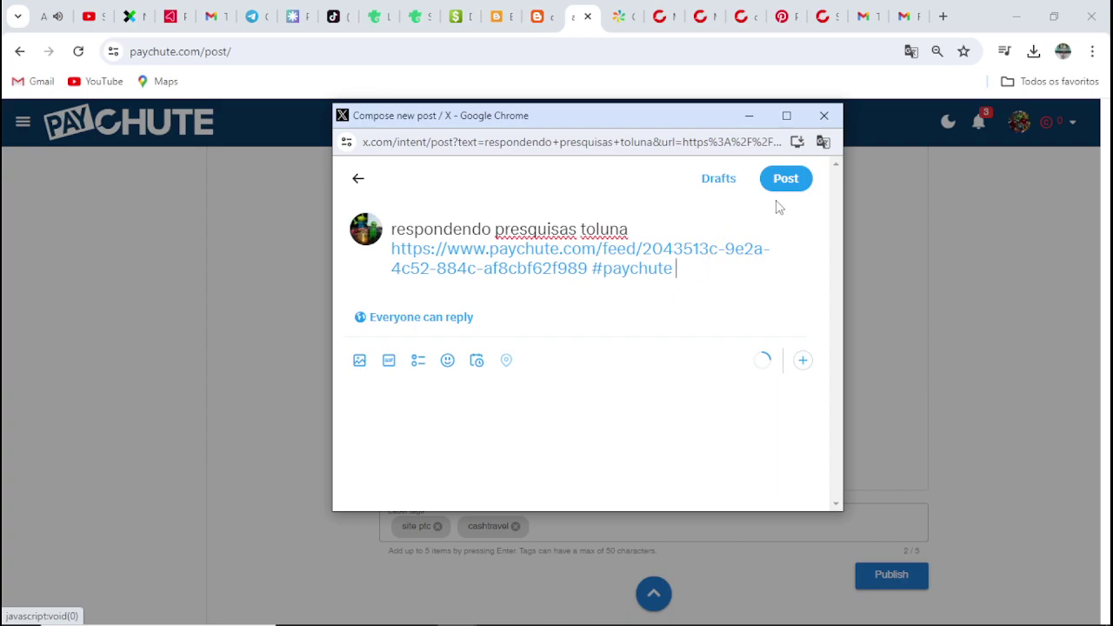
click(788, 189)
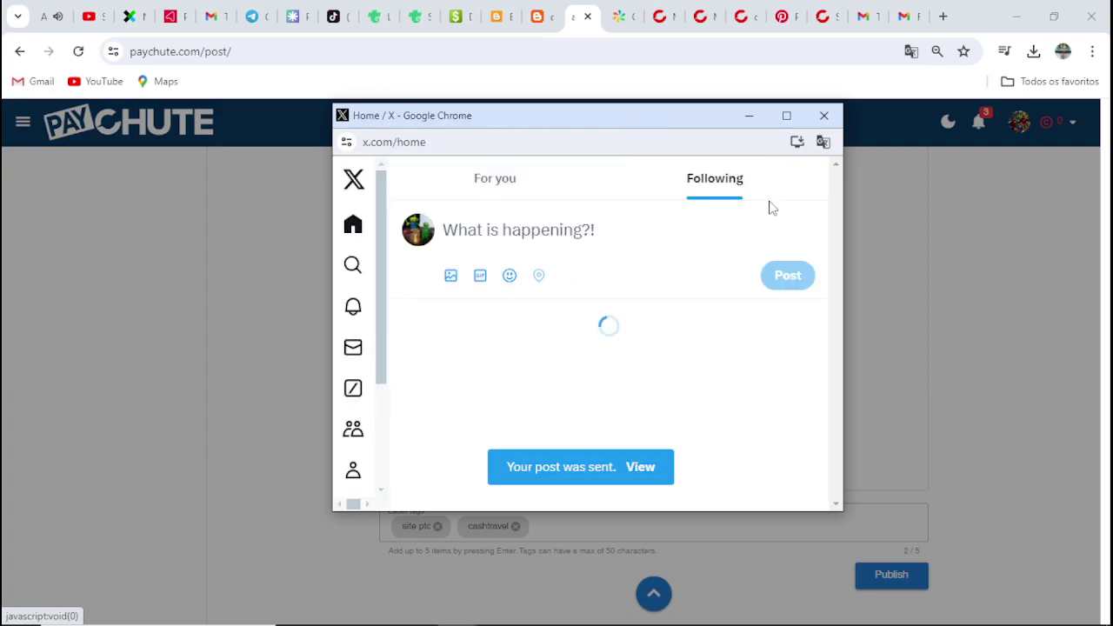
click(824, 116)
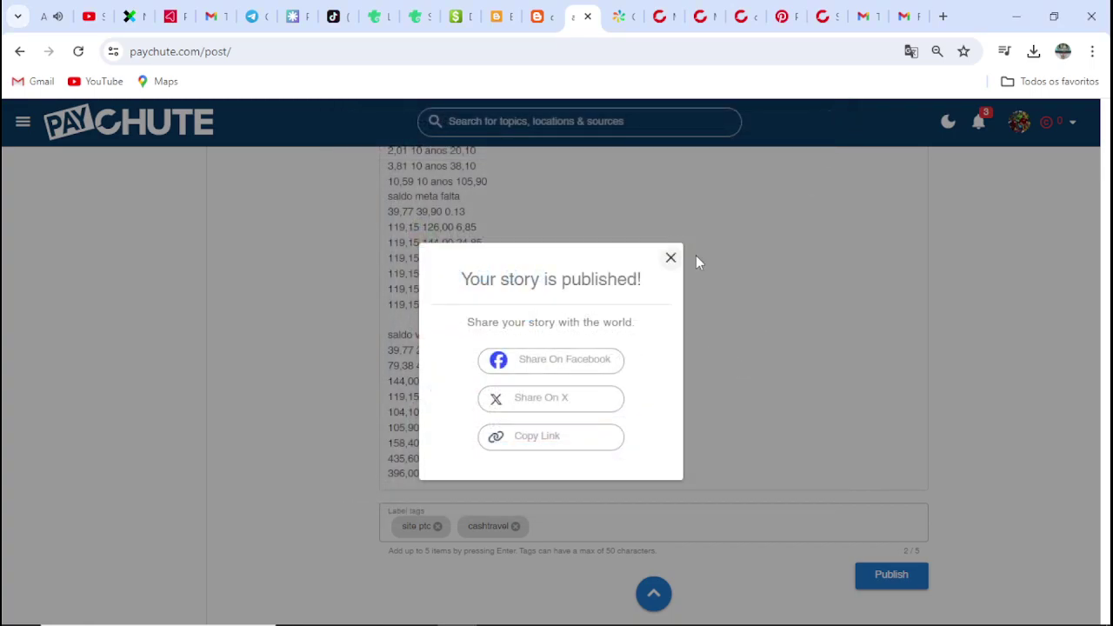
click(670, 258)
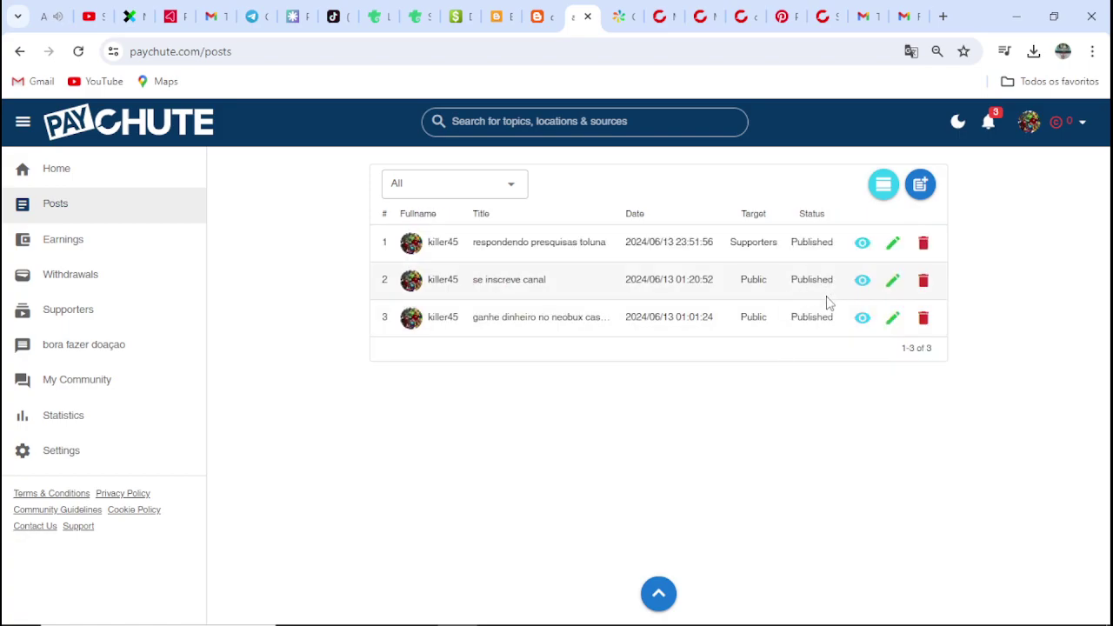
Open the post "se inscreve canal" for editing and paste the copied post link on the blank line below "desenhos animados da tv"
click(892, 280)
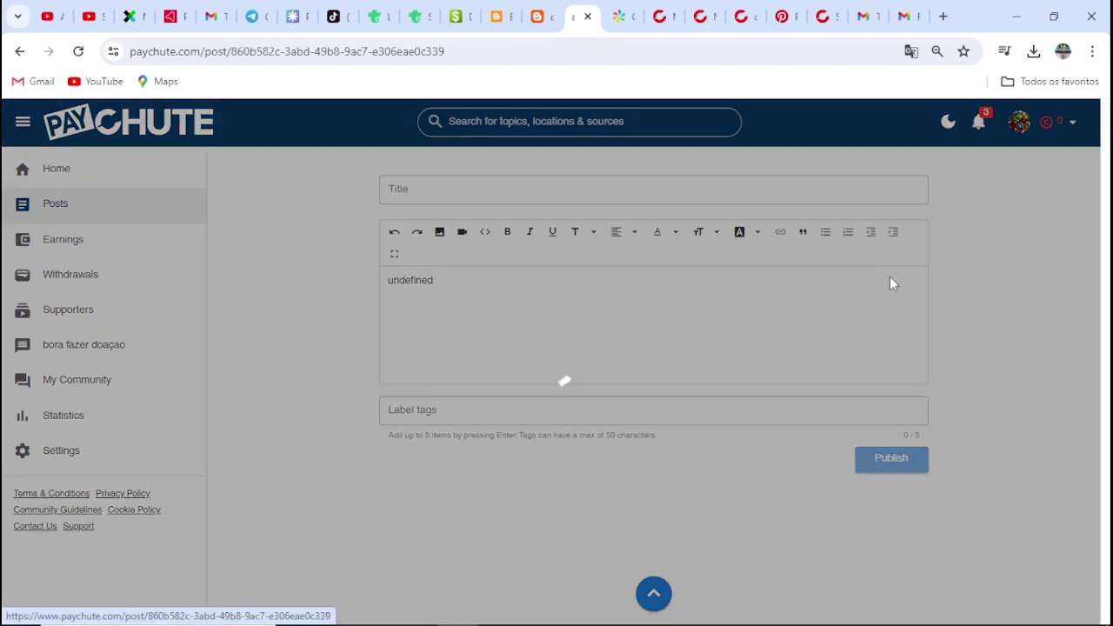
scroll(766, 357, down, 4)
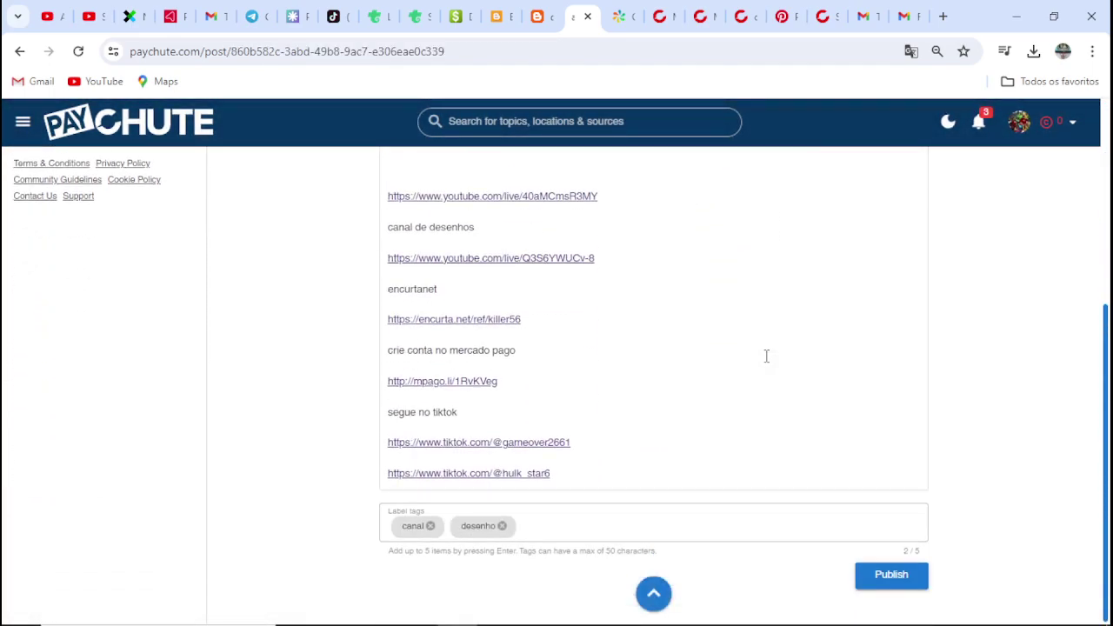
scroll(684, 474, up, 4)
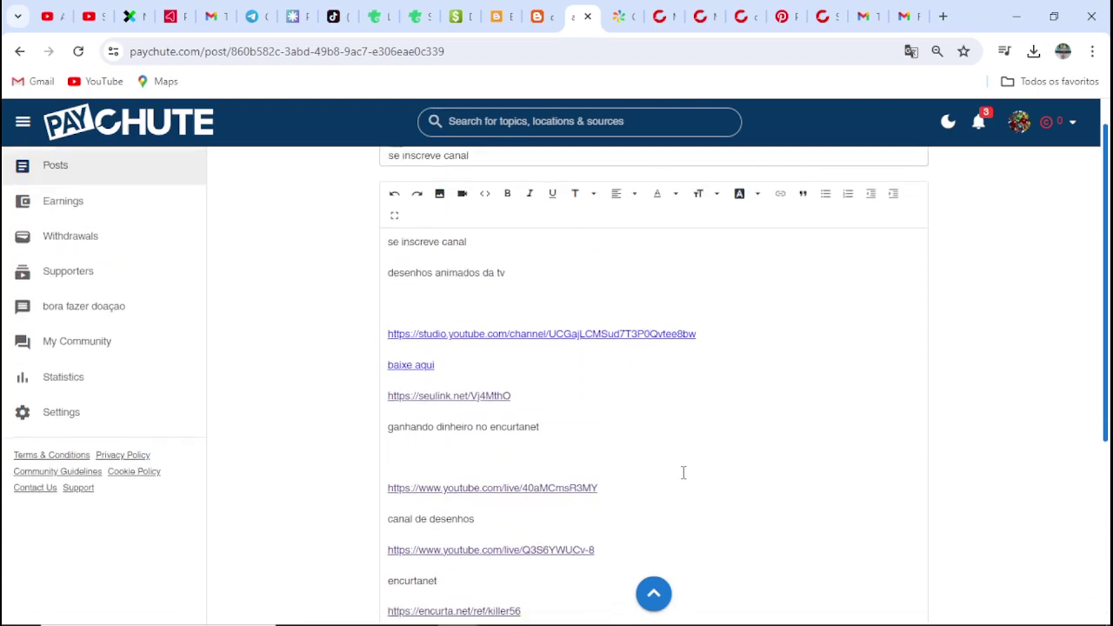
scroll(683, 469, down, 4)
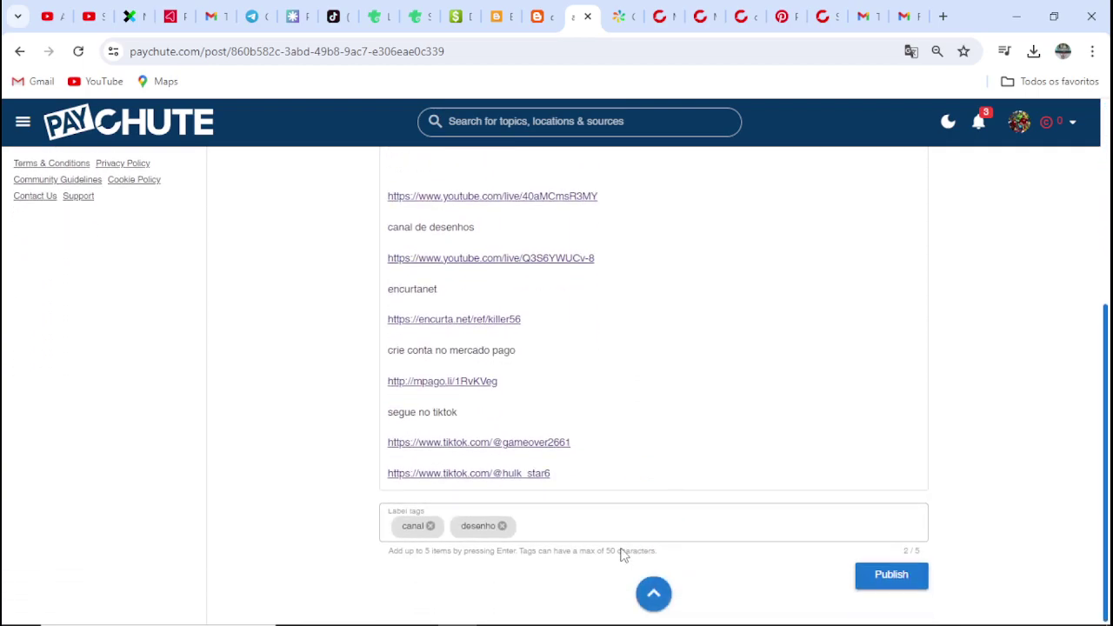
click(653, 592)
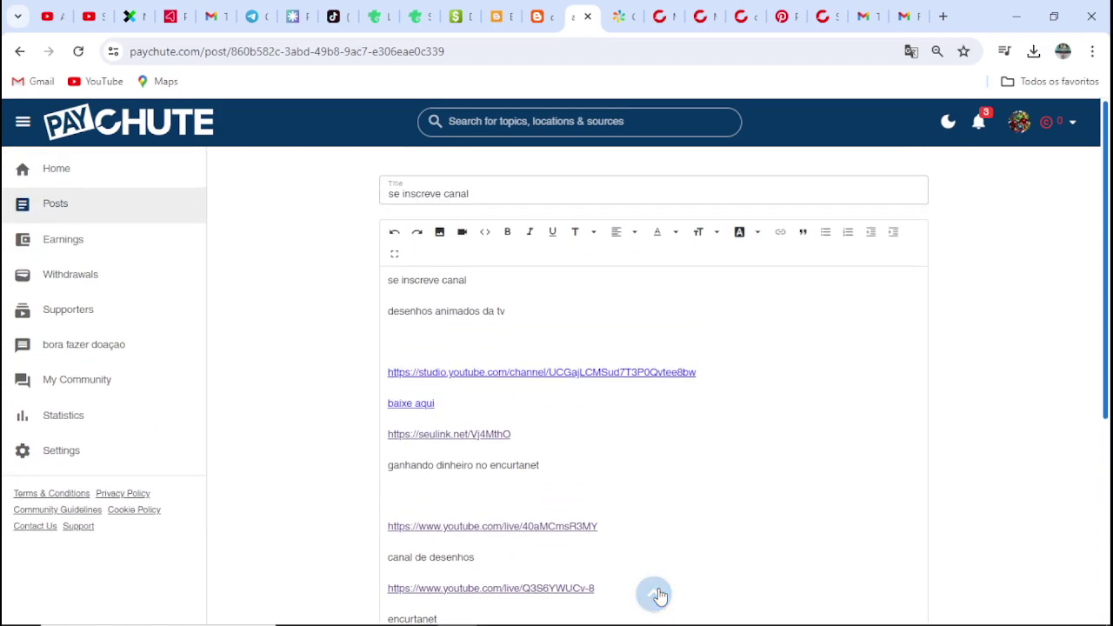
click(659, 589)
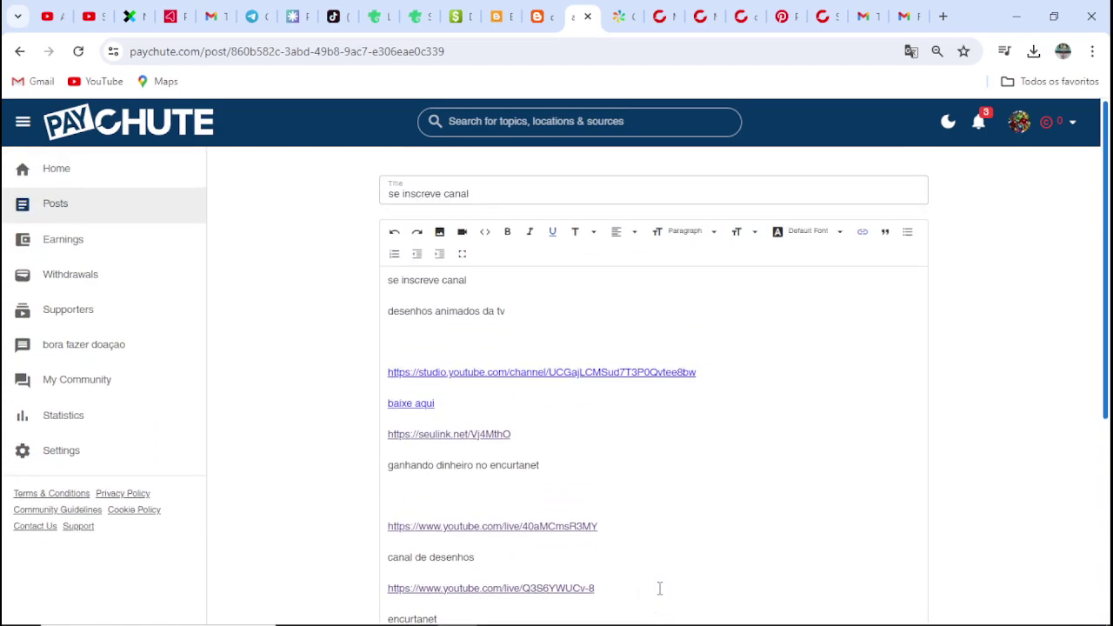
click(492, 345)
right_click(490, 344)
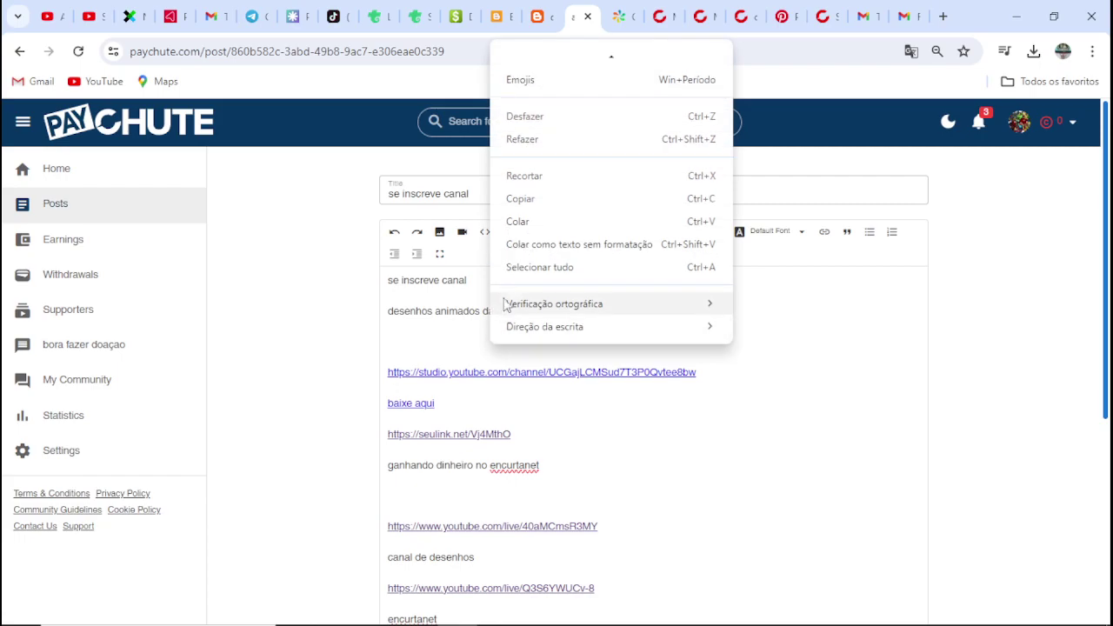
click(551, 221)
scroll(741, 419, down, 5)
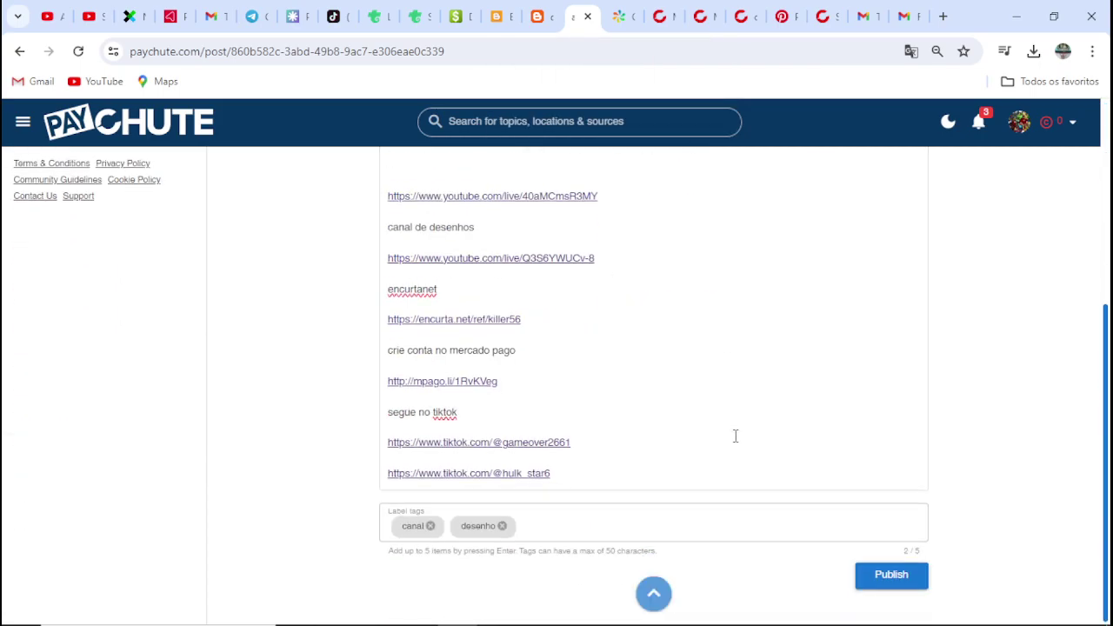
Publish the edited "se inscreve canal" post for supporters only with the Free support tier and close the sharing dialog
click(879, 572)
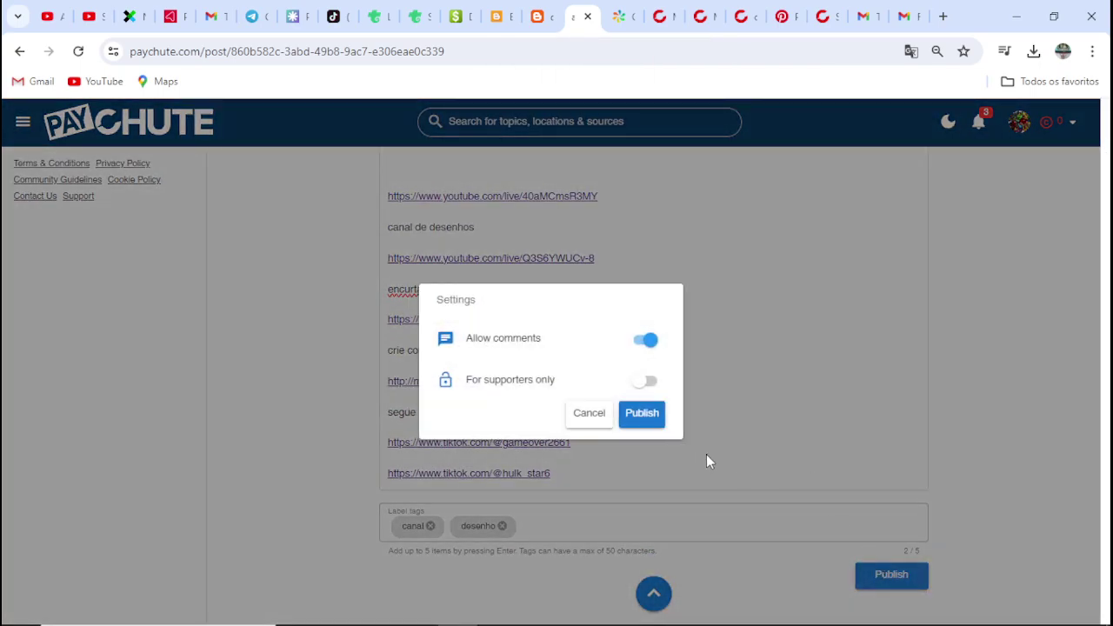
click(648, 381)
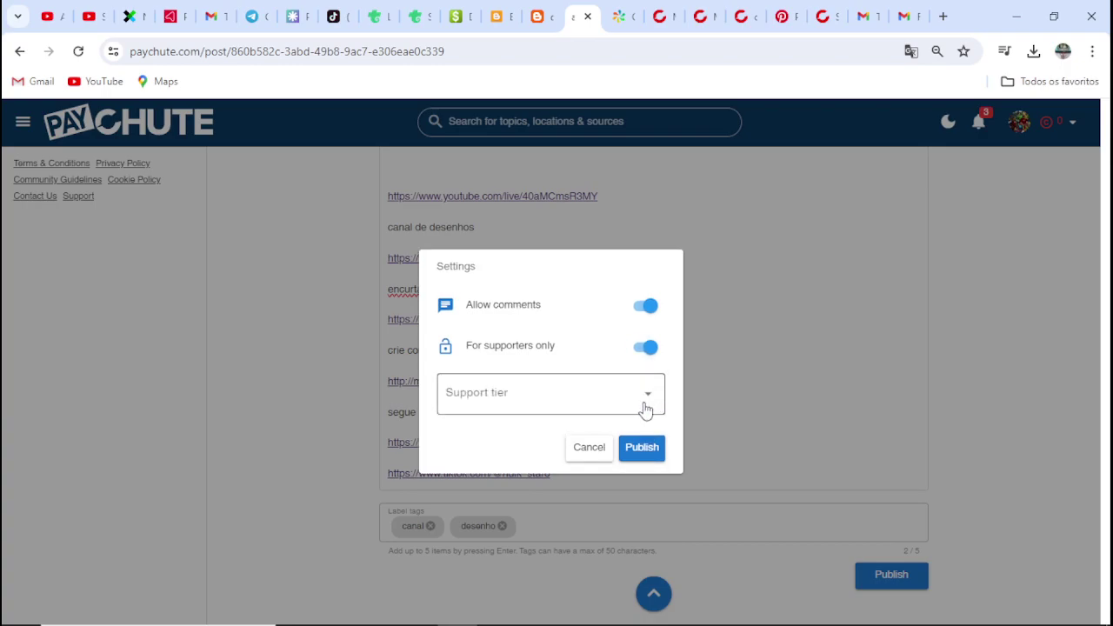
click(600, 395)
click(551, 441)
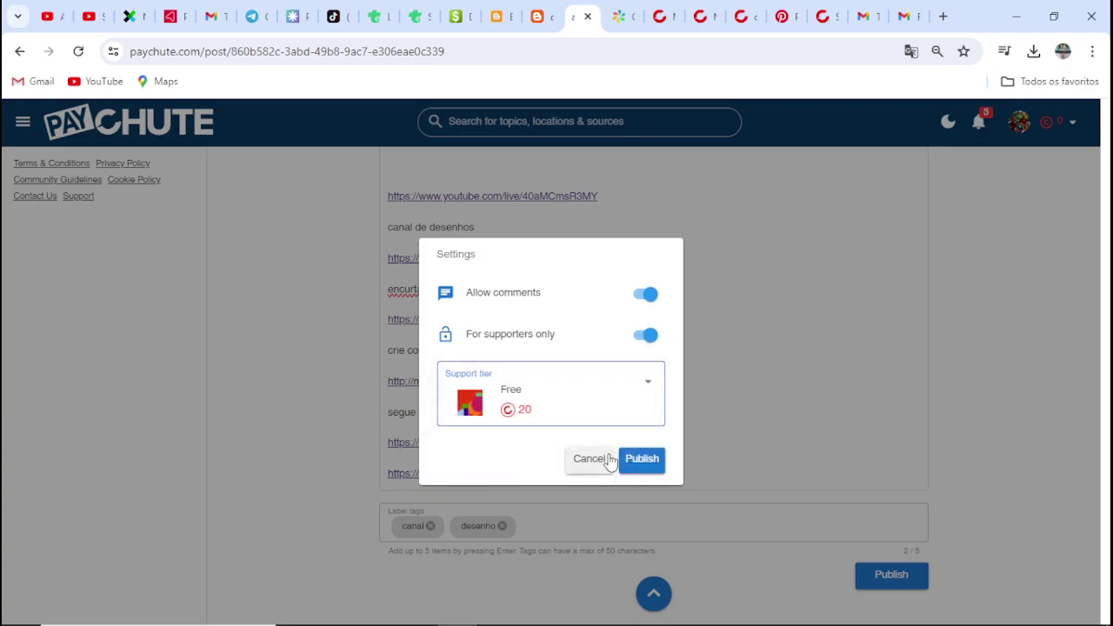
click(641, 460)
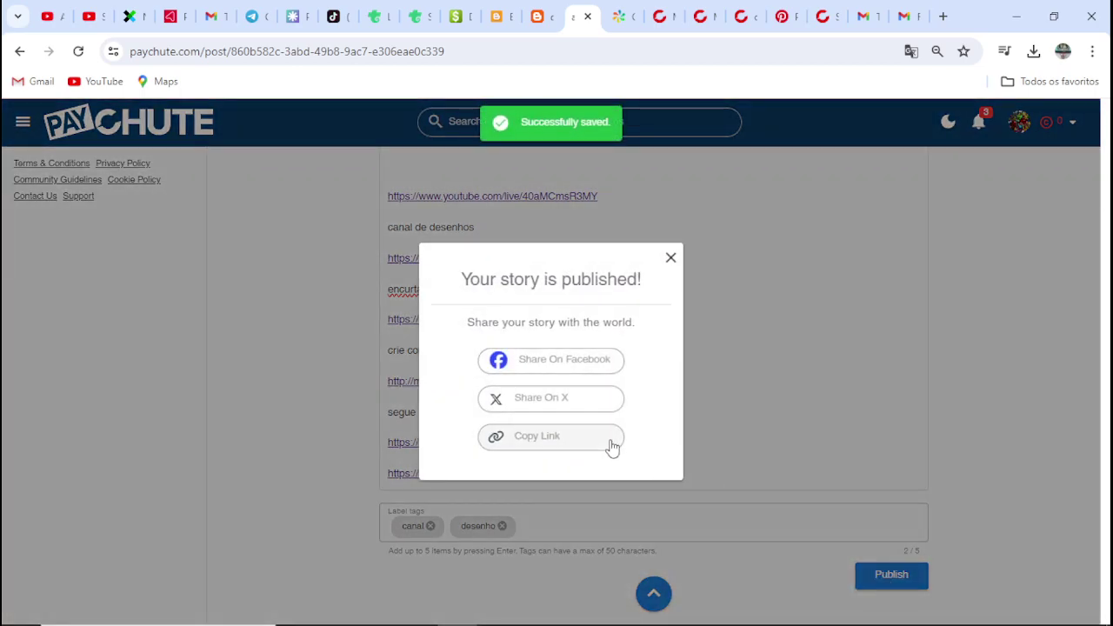
click(667, 257)
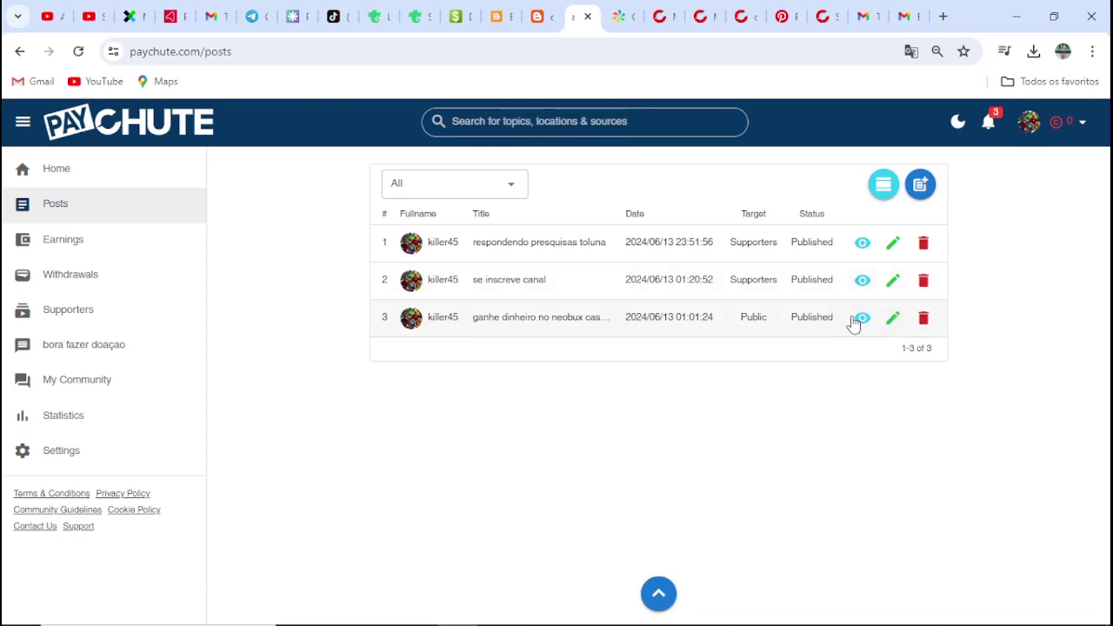
Republish the post "ganhe dinheiro no neobux cashtravel" for supporters only with the Free support tier and close the sharing dialog
click(892, 320)
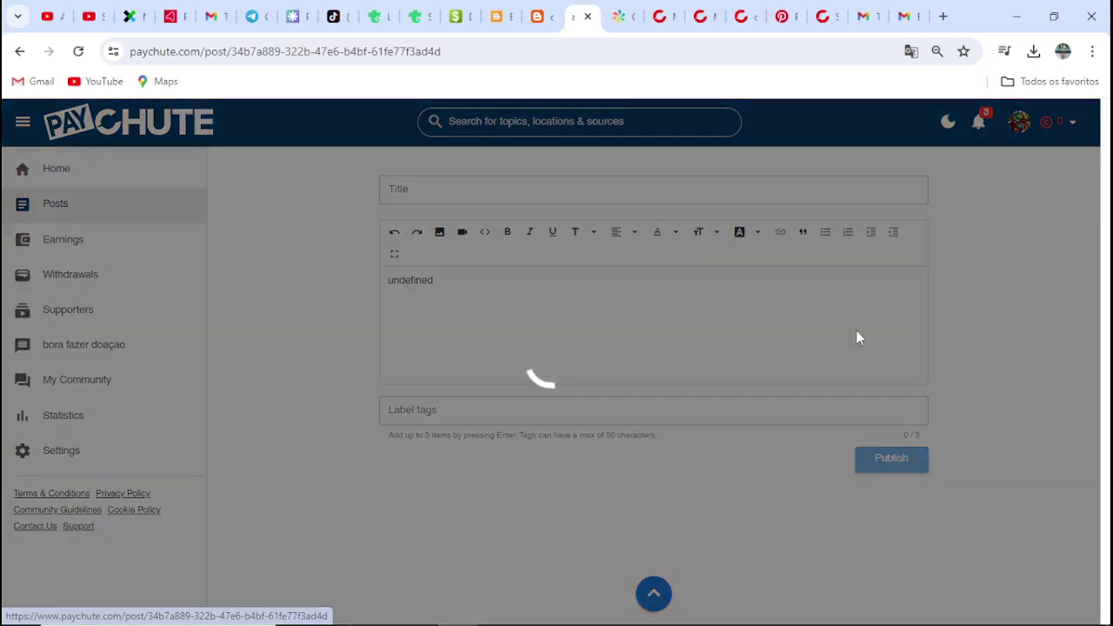
scroll(643, 382, down, 5)
scroll(648, 388, down, 2)
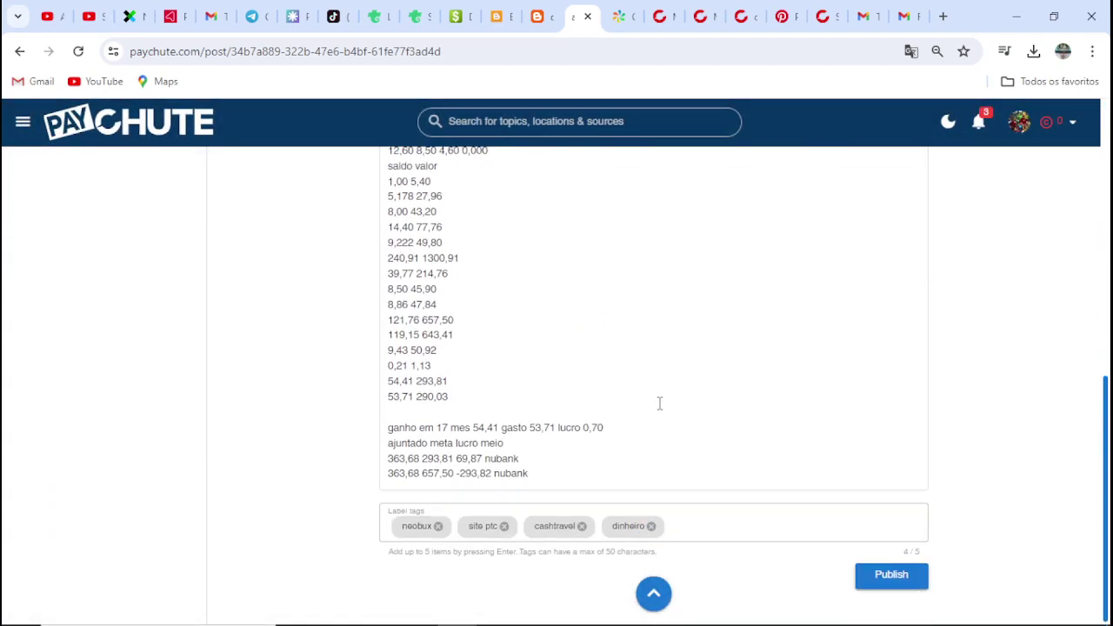
click(887, 576)
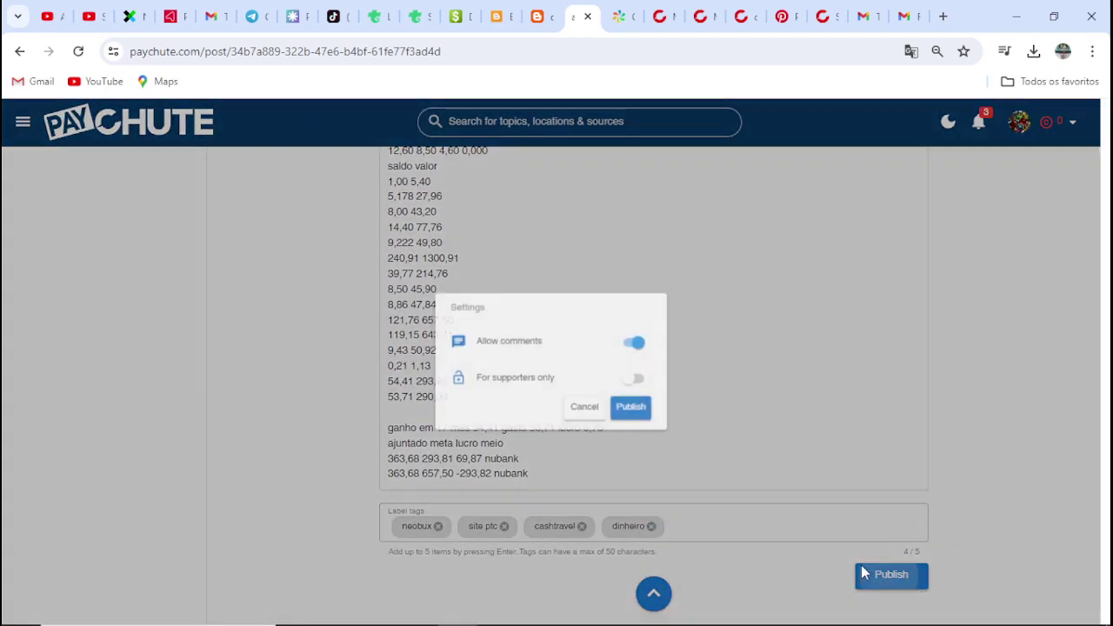
click(658, 395)
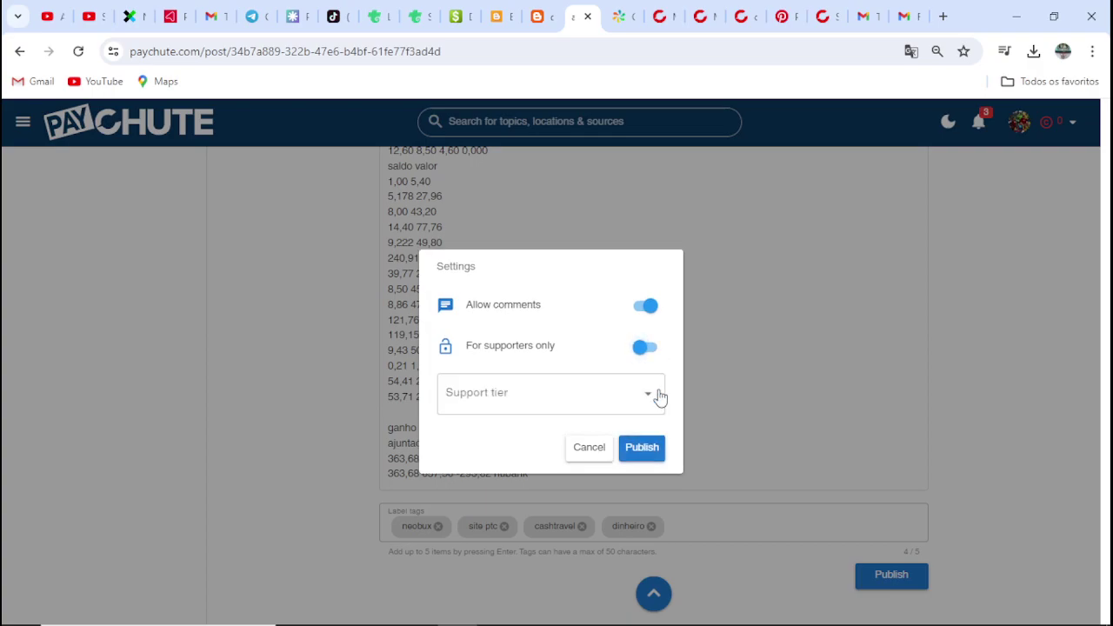
click(566, 403)
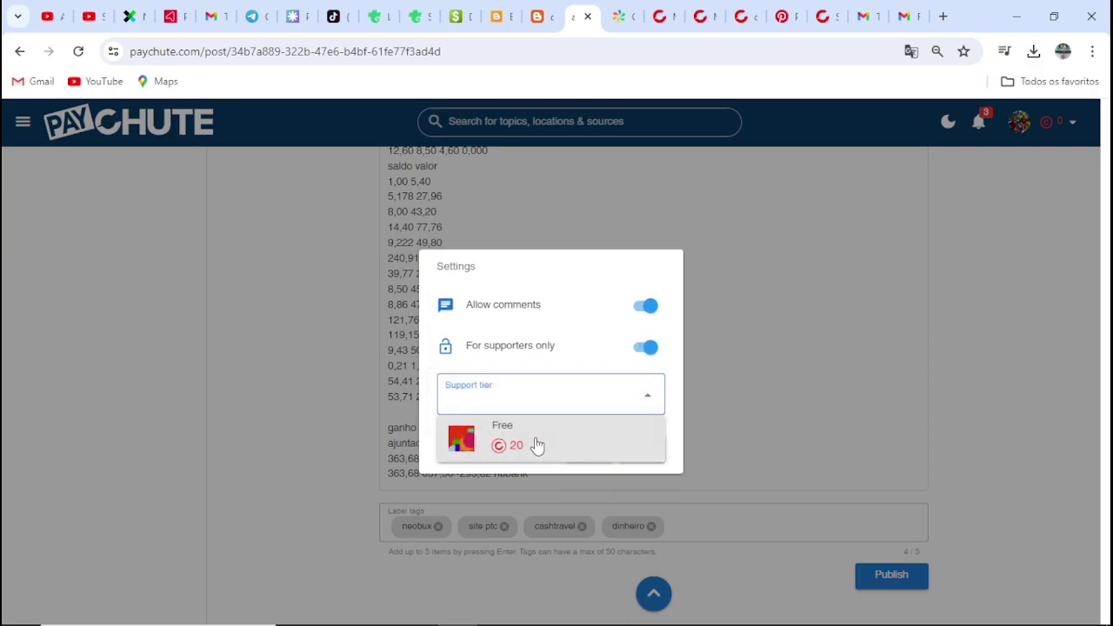
click(535, 443)
click(632, 465)
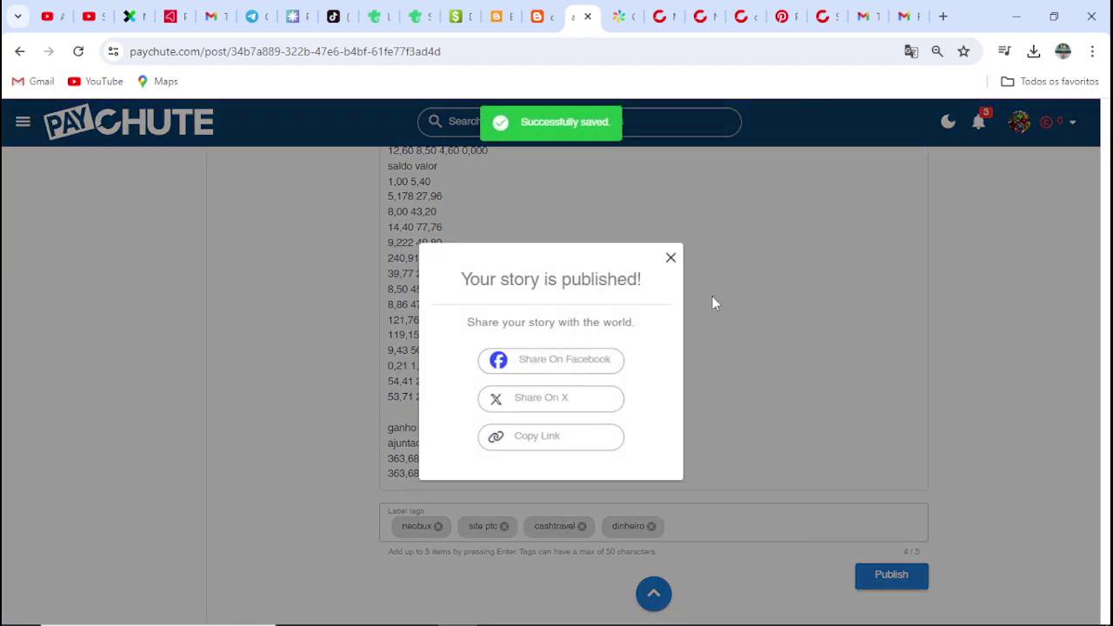
click(670, 260)
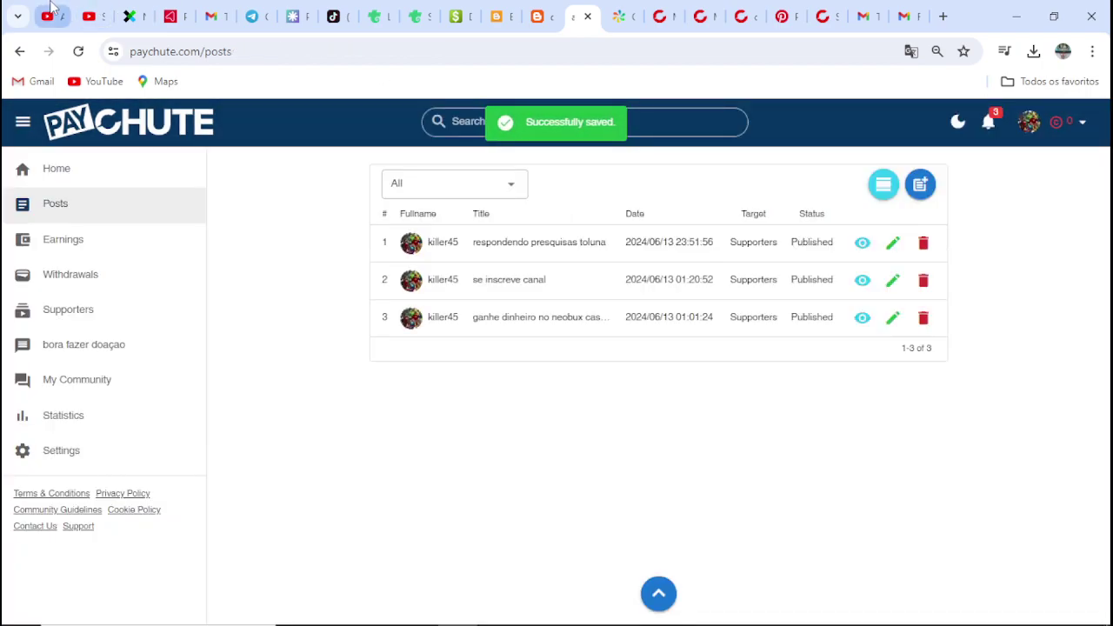
click(45, 15)
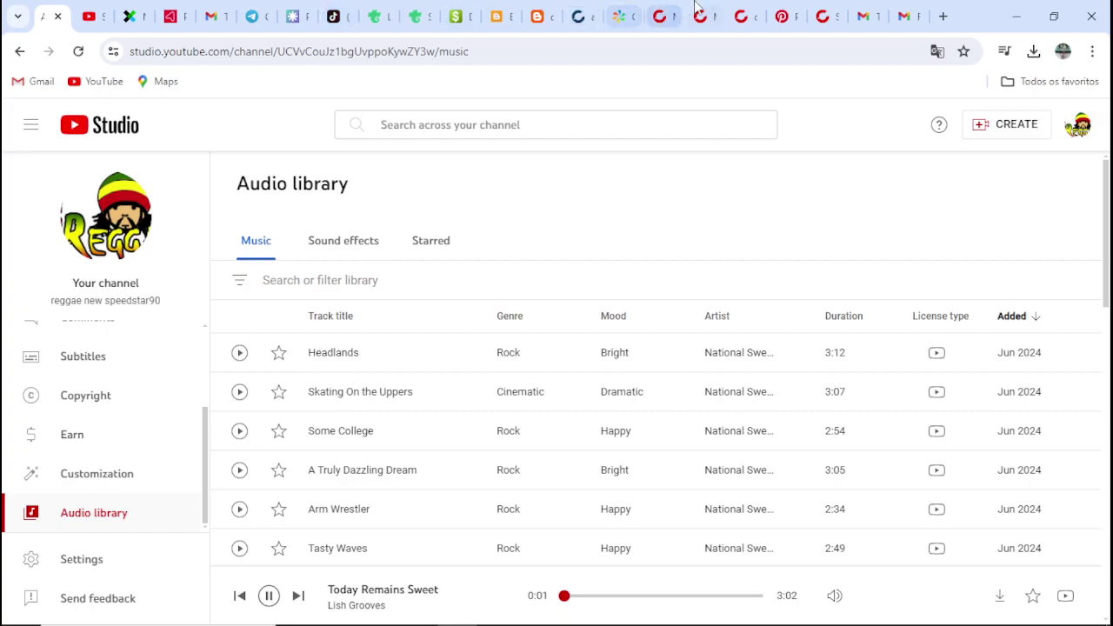
click(588, 9)
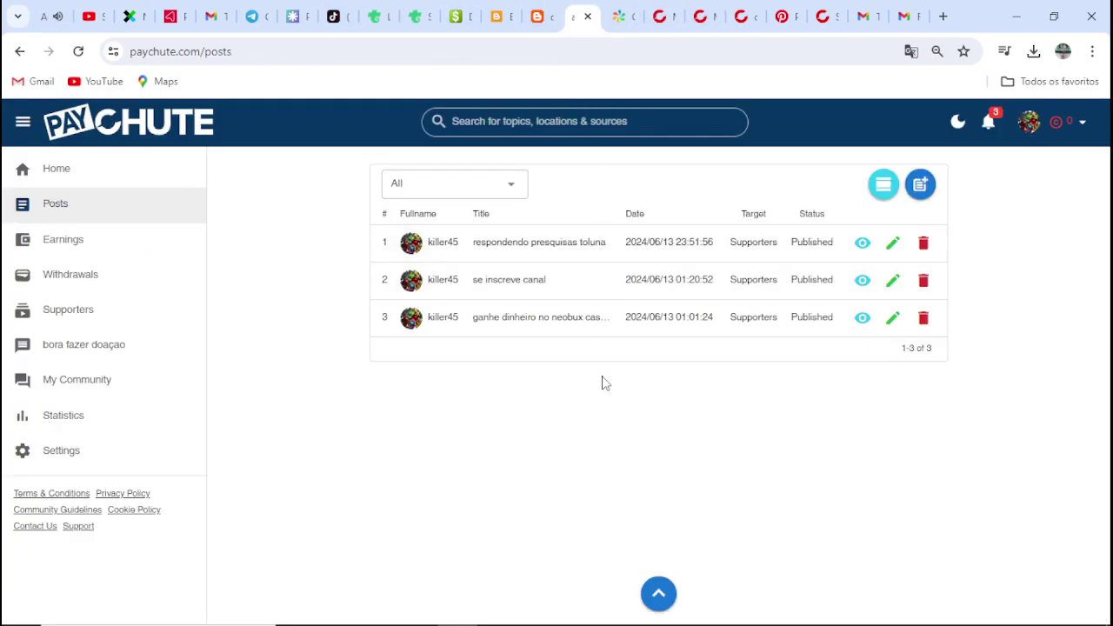
View the Supporters and "bora fazer doaçao" pages, and copy the address of the My Community page
click(84, 310)
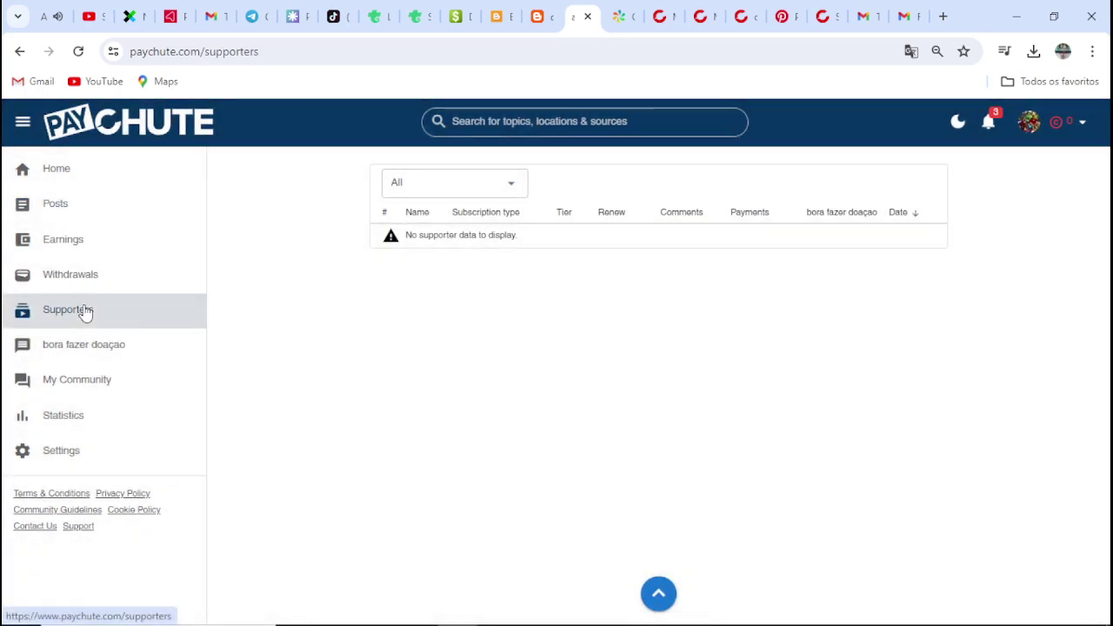
click(77, 349)
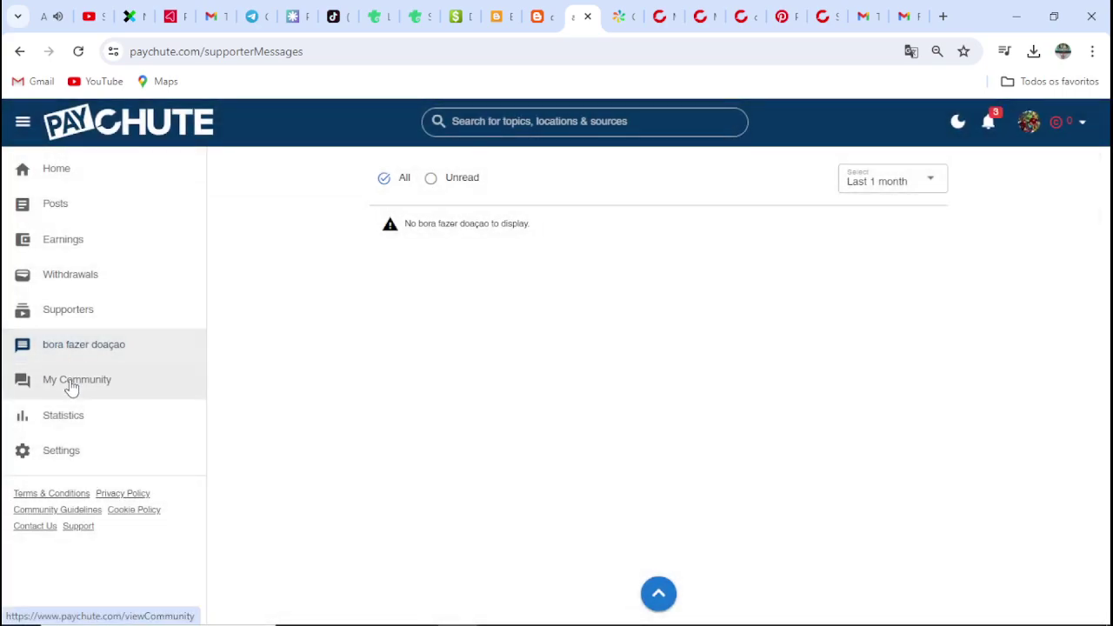
click(70, 384)
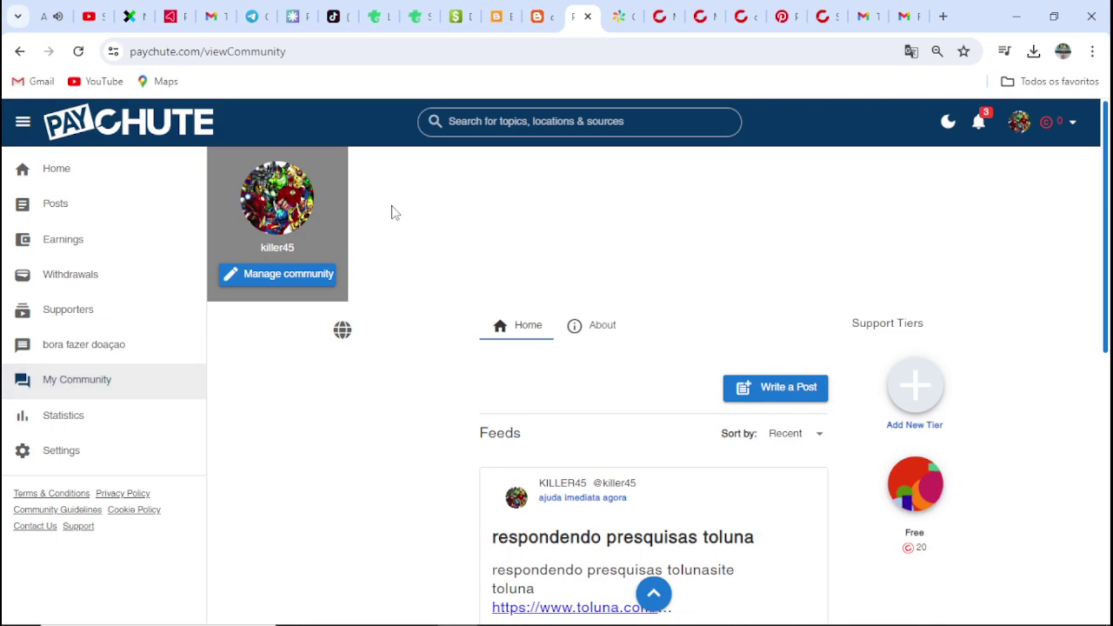
right_click(357, 51)
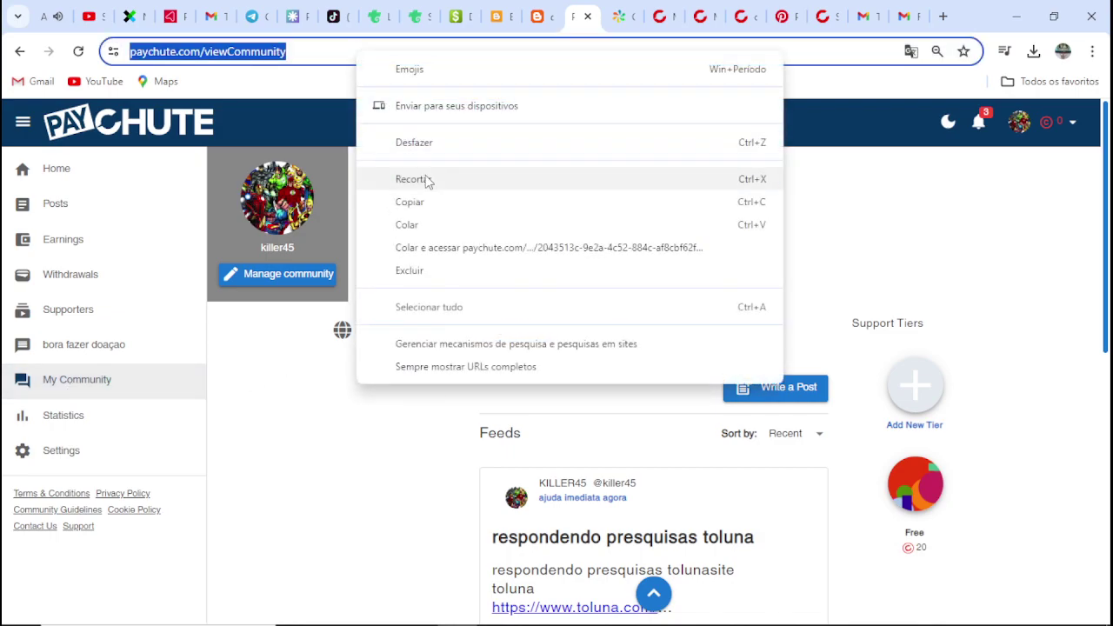
click(430, 201)
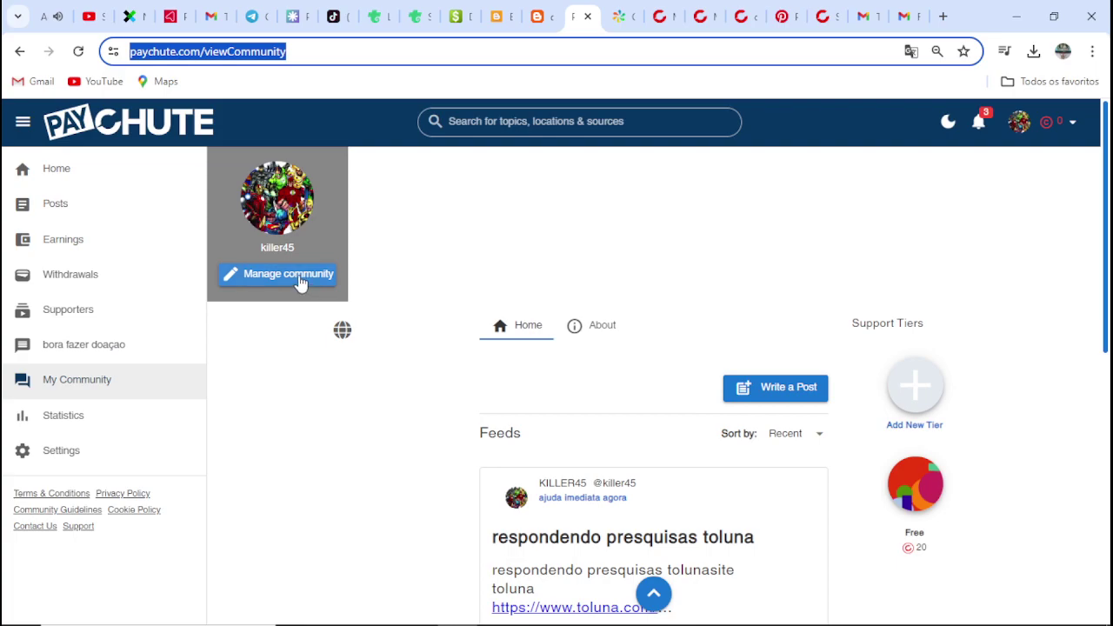
Look over the posts in the community page's feed
scroll(739, 315, down, 6)
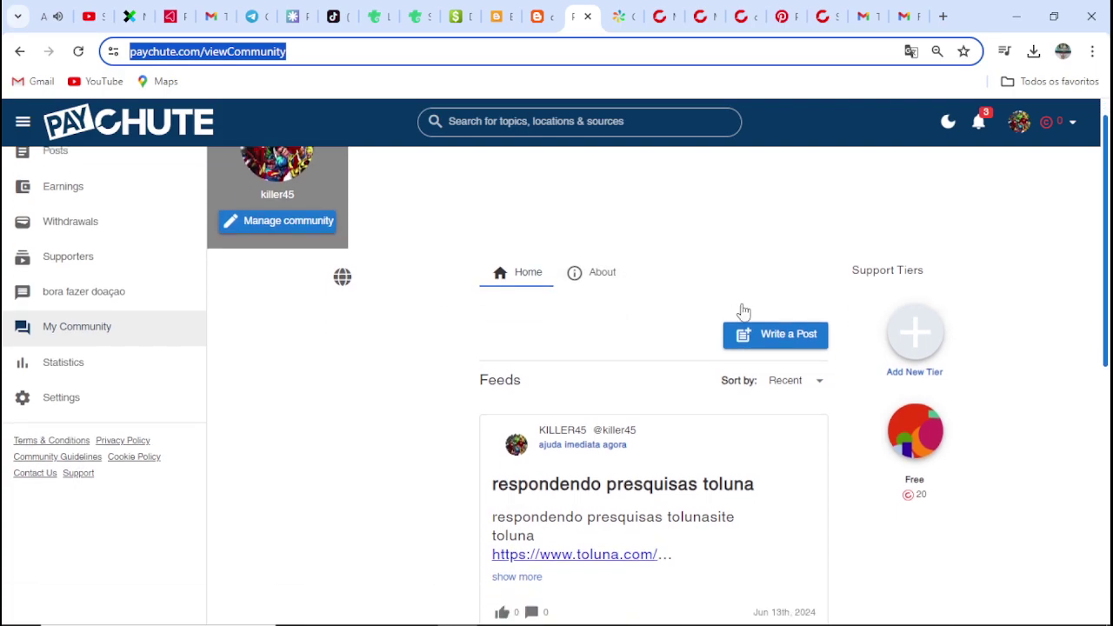
scroll(744, 308, up, 3)
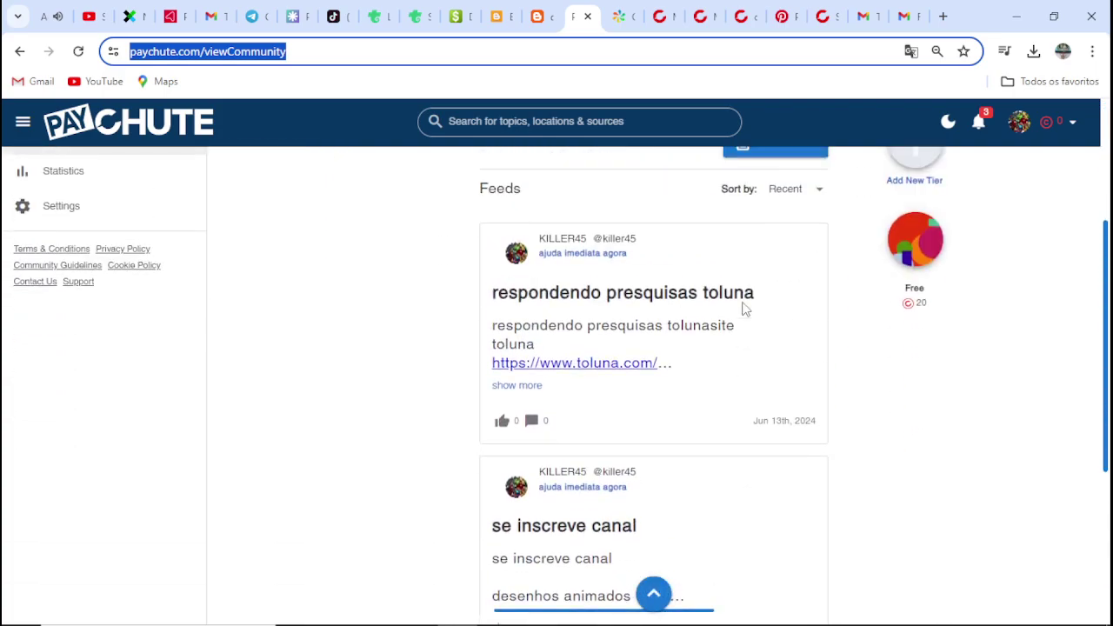
scroll(744, 309, down, 4)
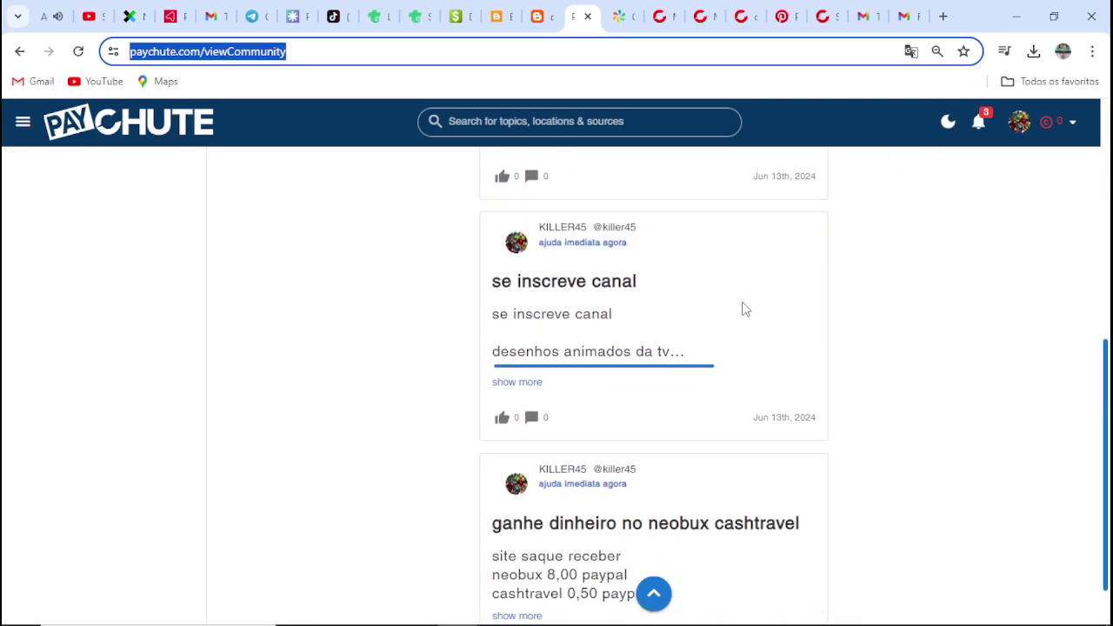
scroll(743, 309, up, 10)
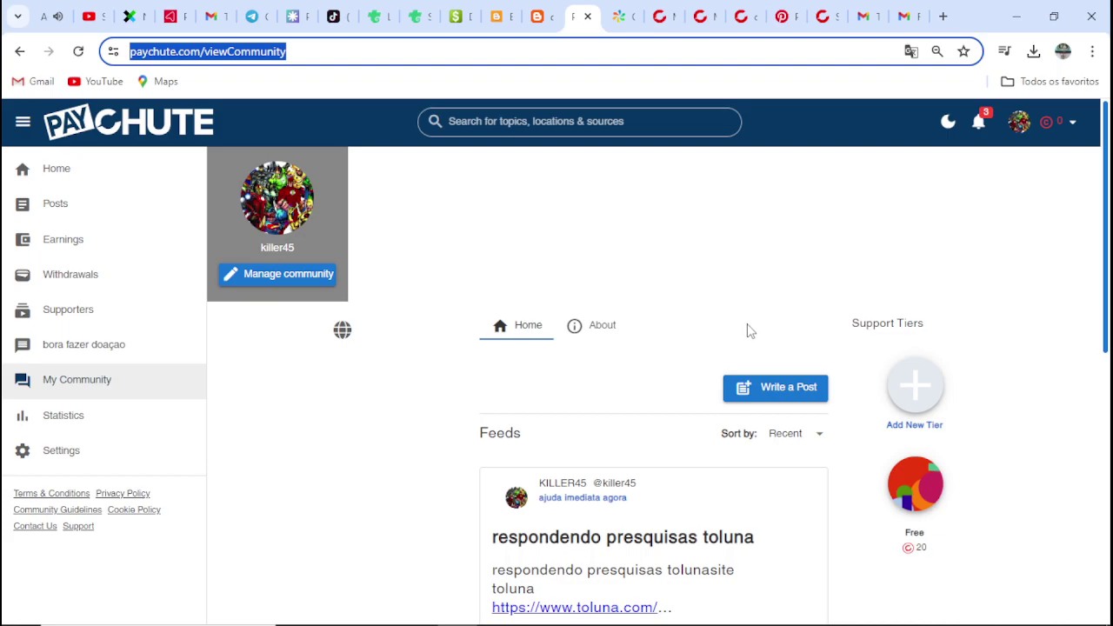
click(577, 619)
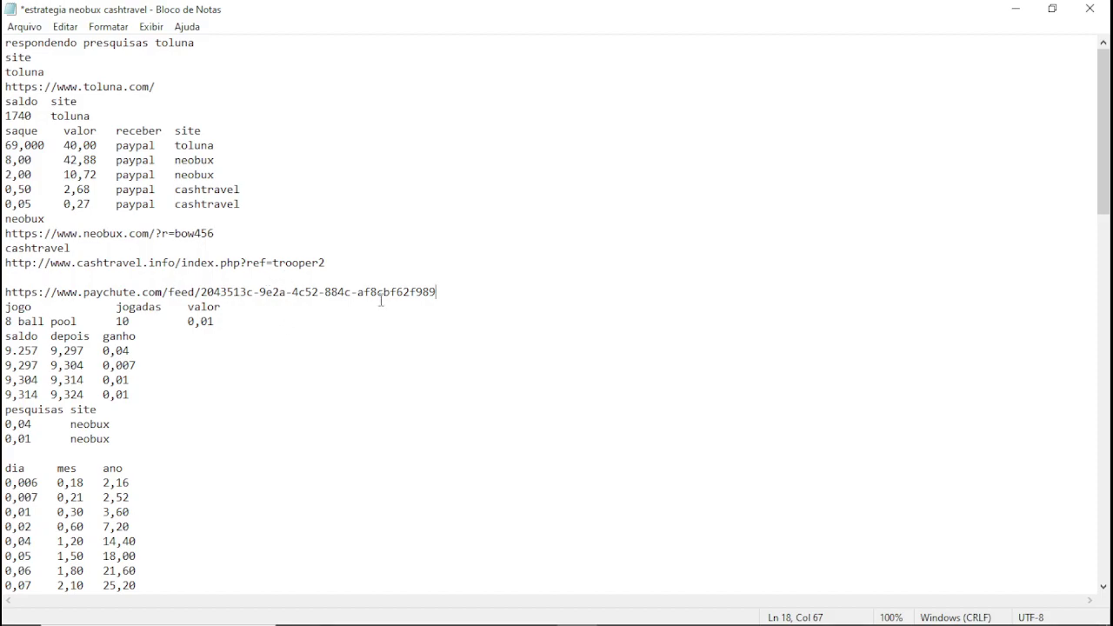
scroll(249, 423, down, 20)
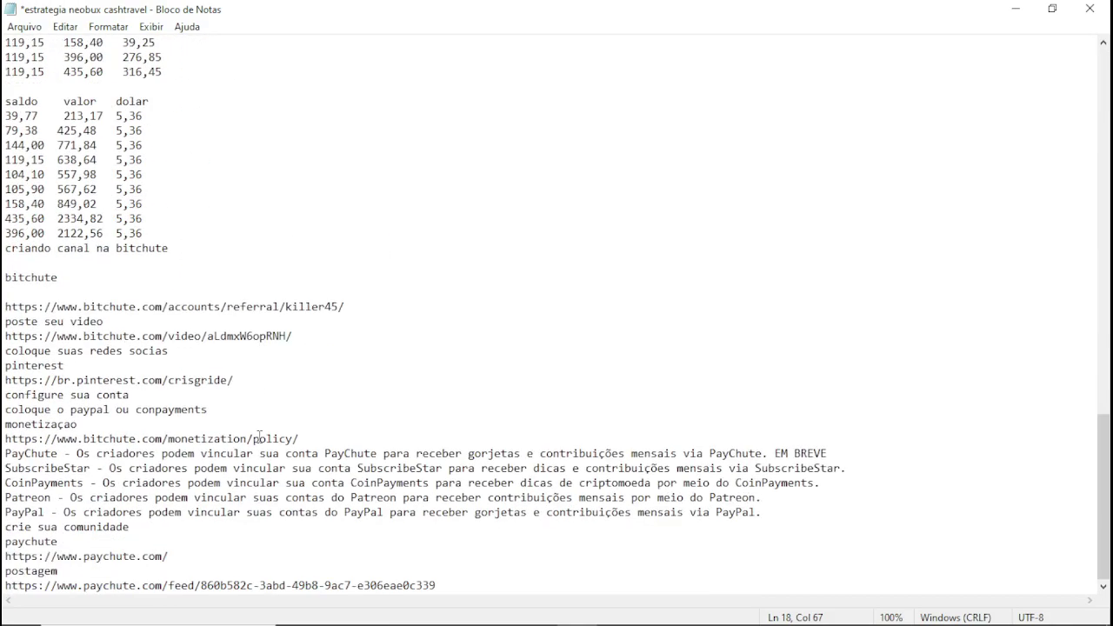
scroll(230, 541, down, 1)
scroll(233, 526, up, 1)
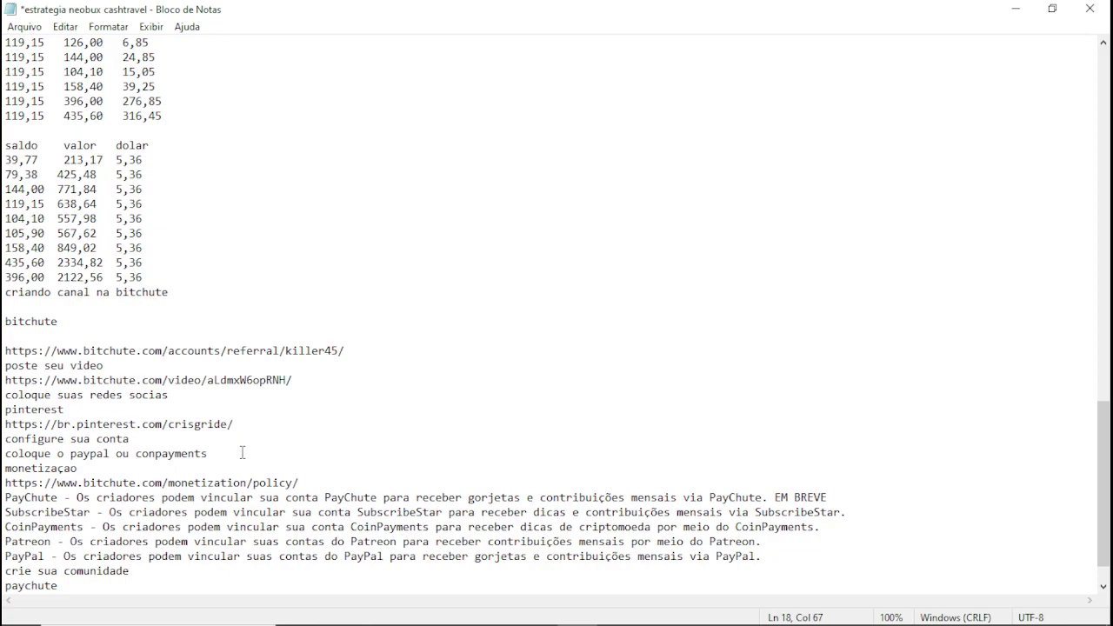
scroll(243, 452, down, 1)
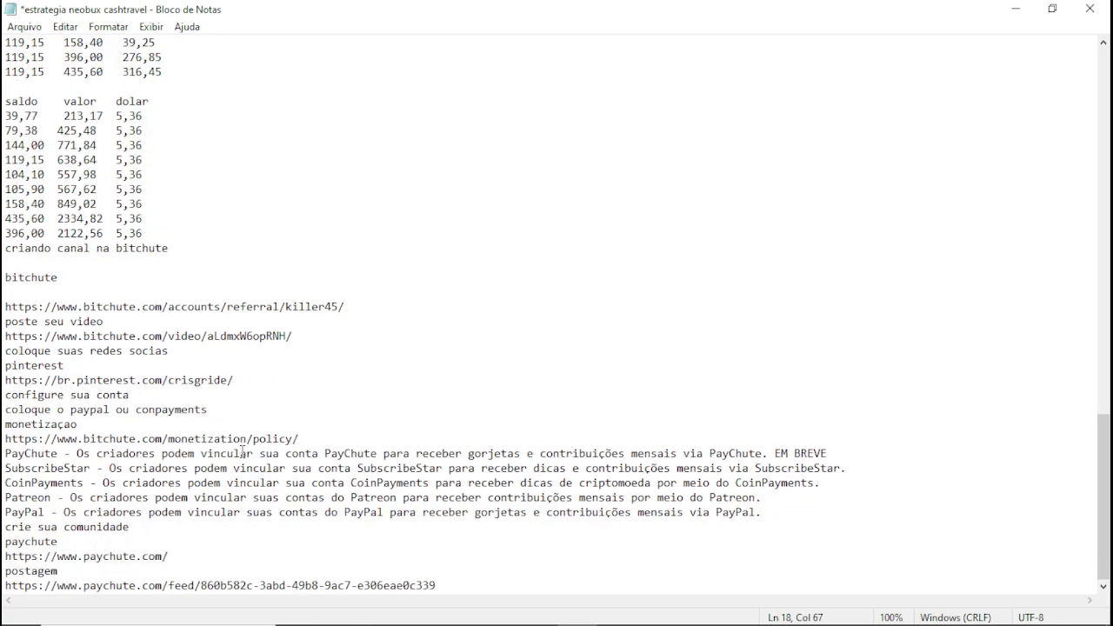
click(219, 551)
key(Return)
key(ctrl+v)
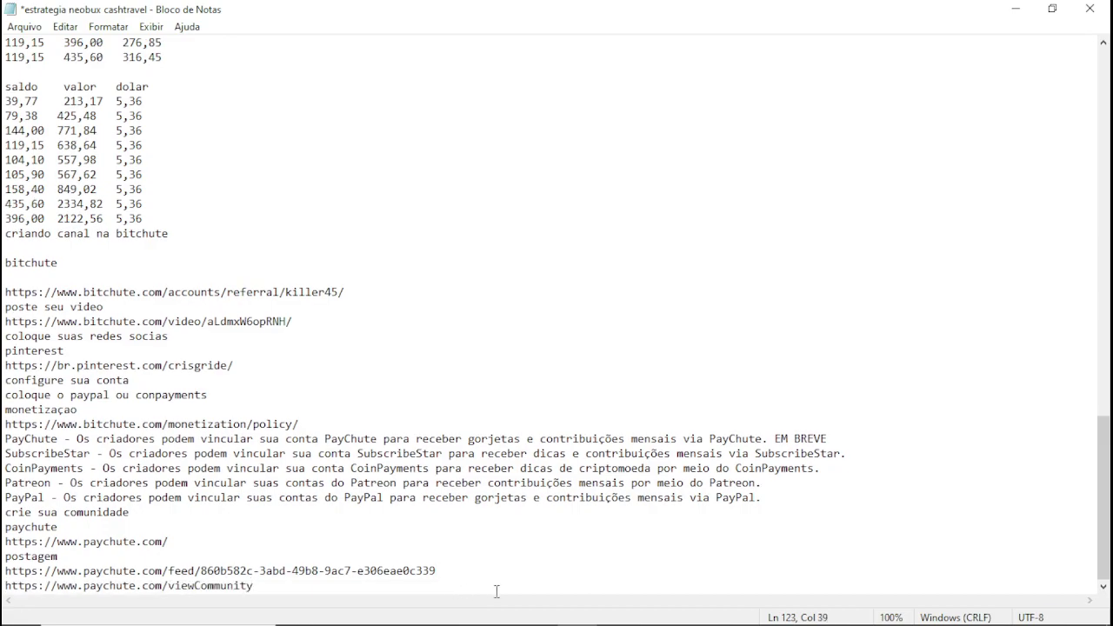
key(ctrl+z)
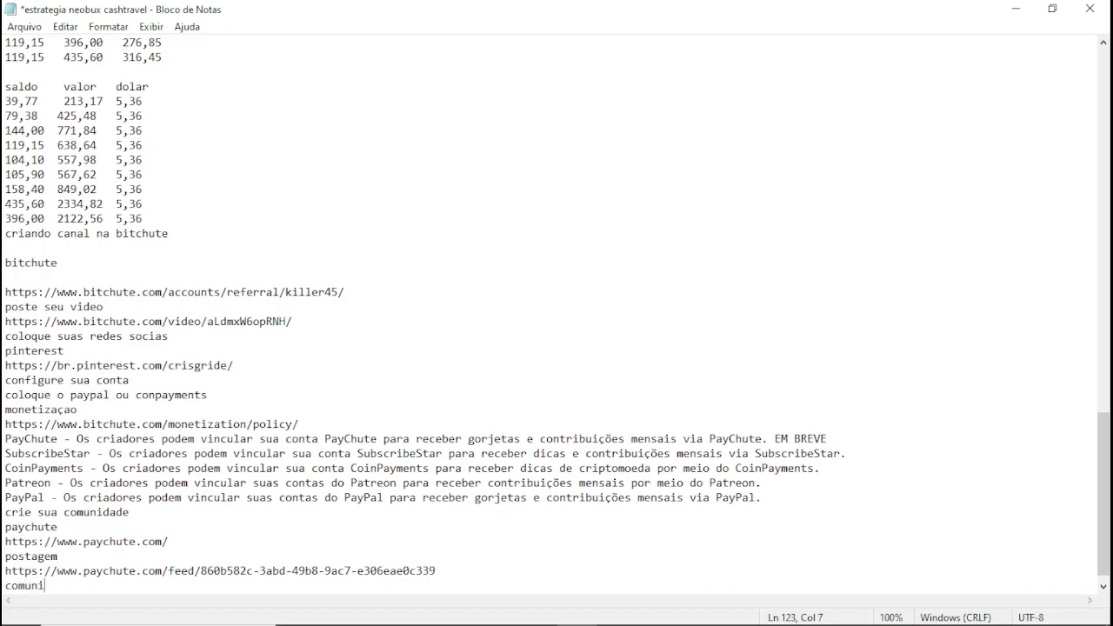
scroll(533, 541, down, 1)
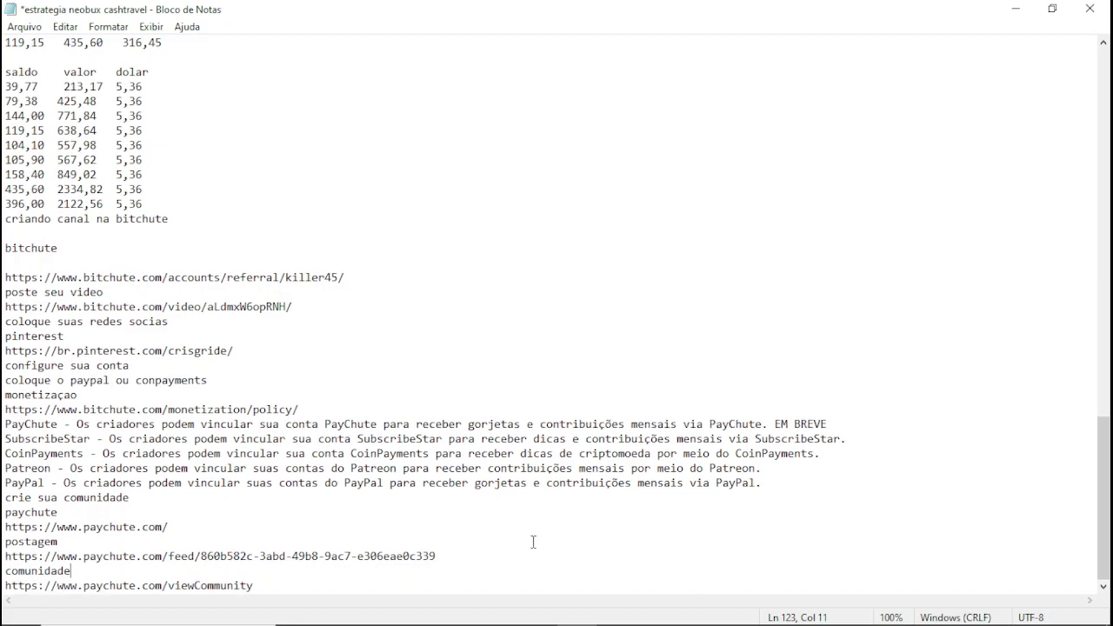
scroll(370, 446, up, 1)
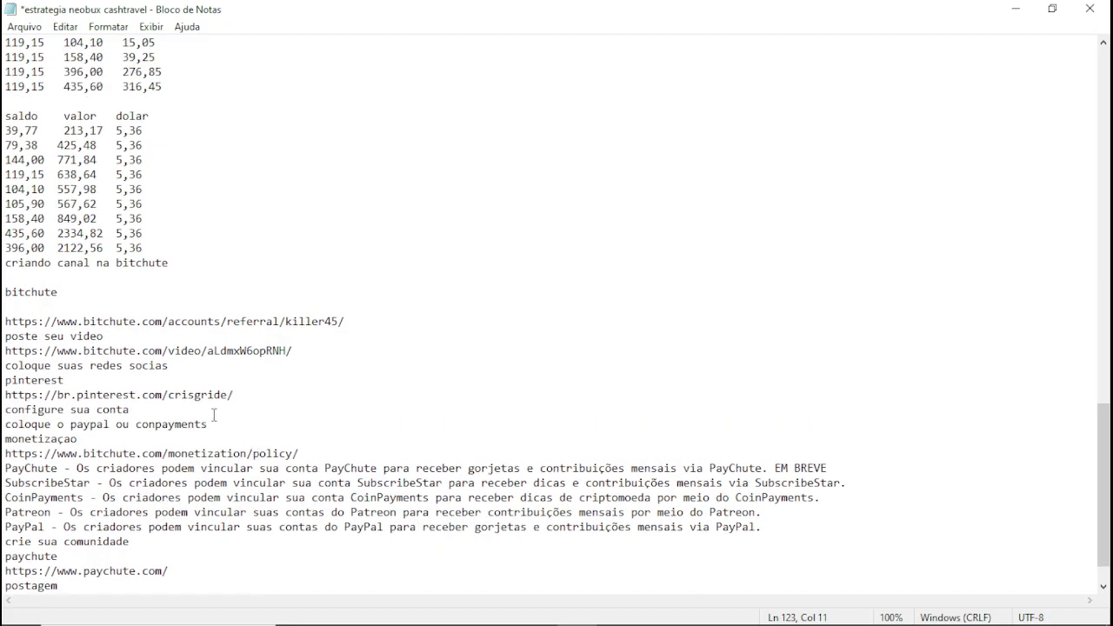
Copy the notes from "criando canal na bitchute" through the Paychute community link at the end
drag(5, 263, 594, 621)
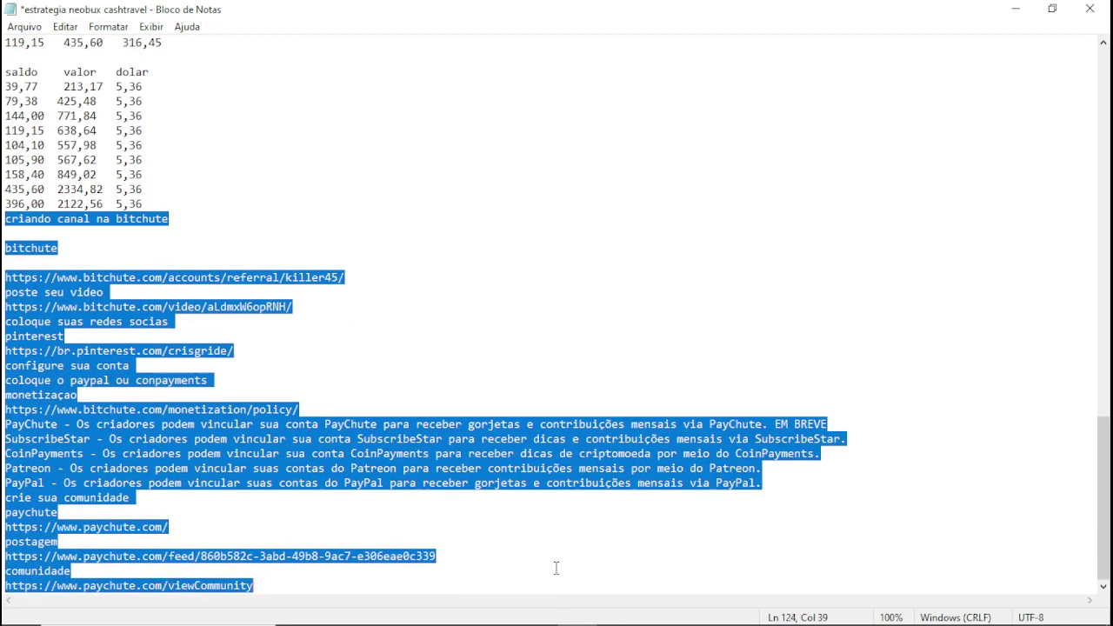
right_click(528, 479)
click(572, 287)
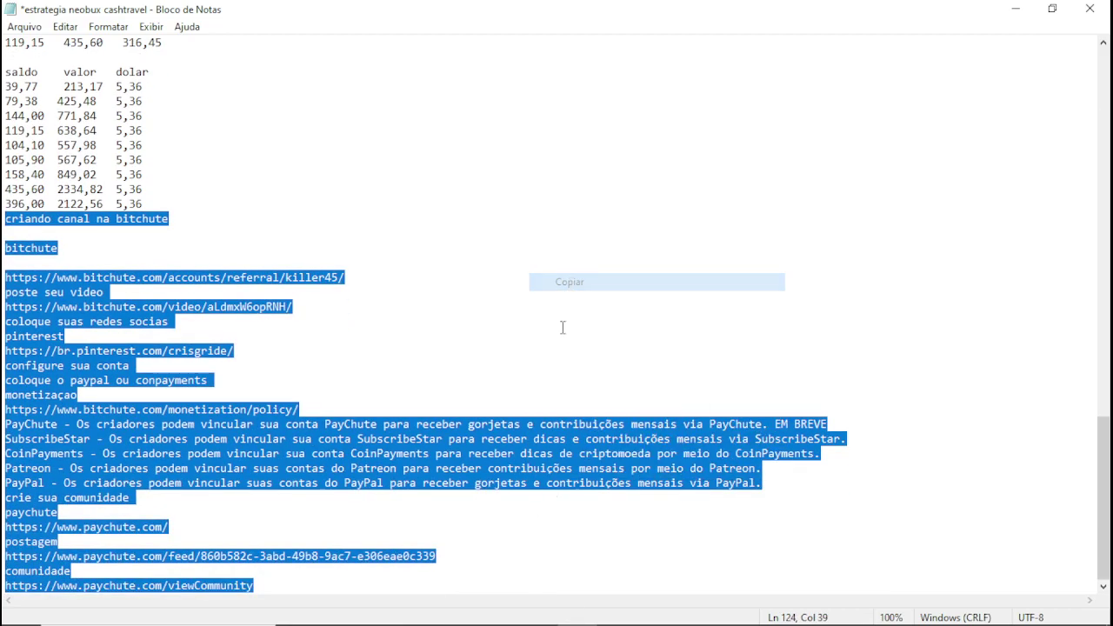
Switch to Blogger in Chrome, create a new post on the "dinheiro on line" blog and paste the copied notes into its body
mouse_move(541, 616)
mouse_move(460, 611)
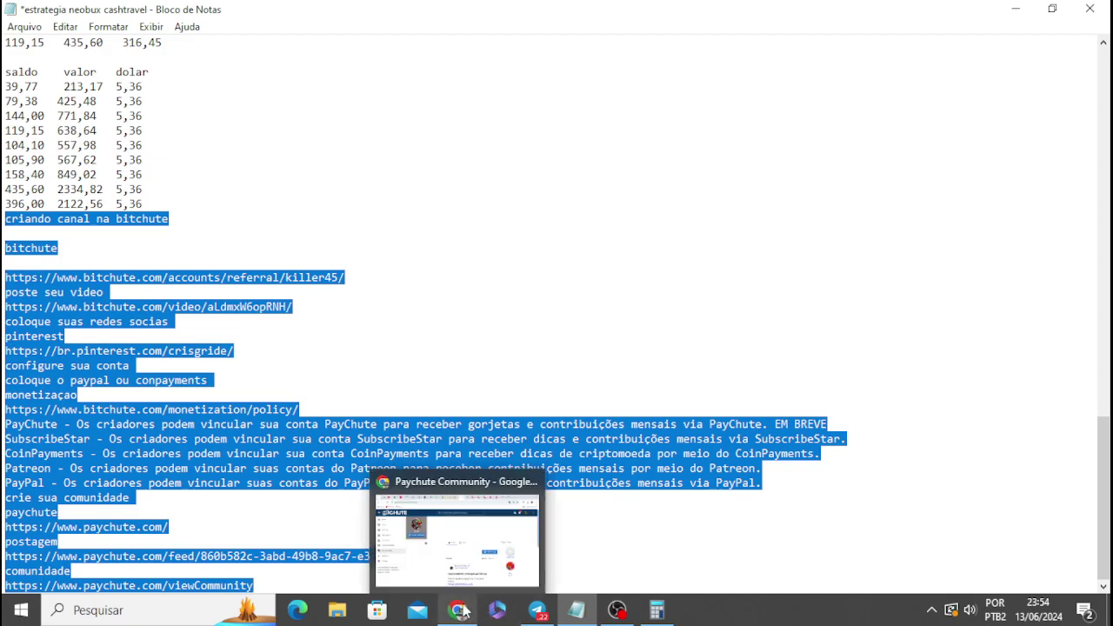
click(461, 611)
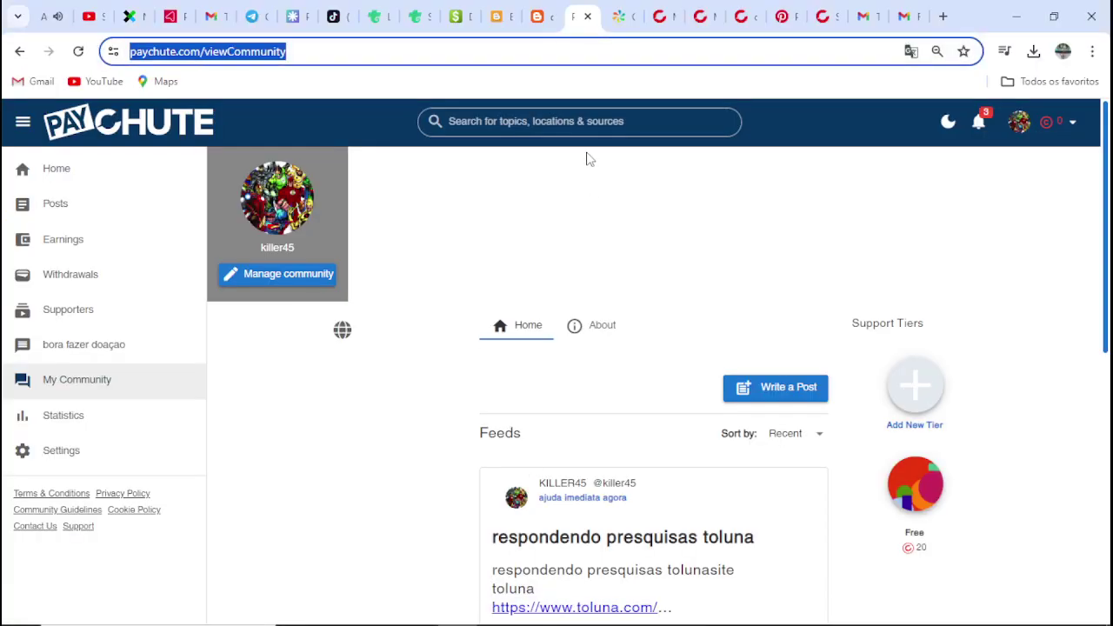
click(497, 15)
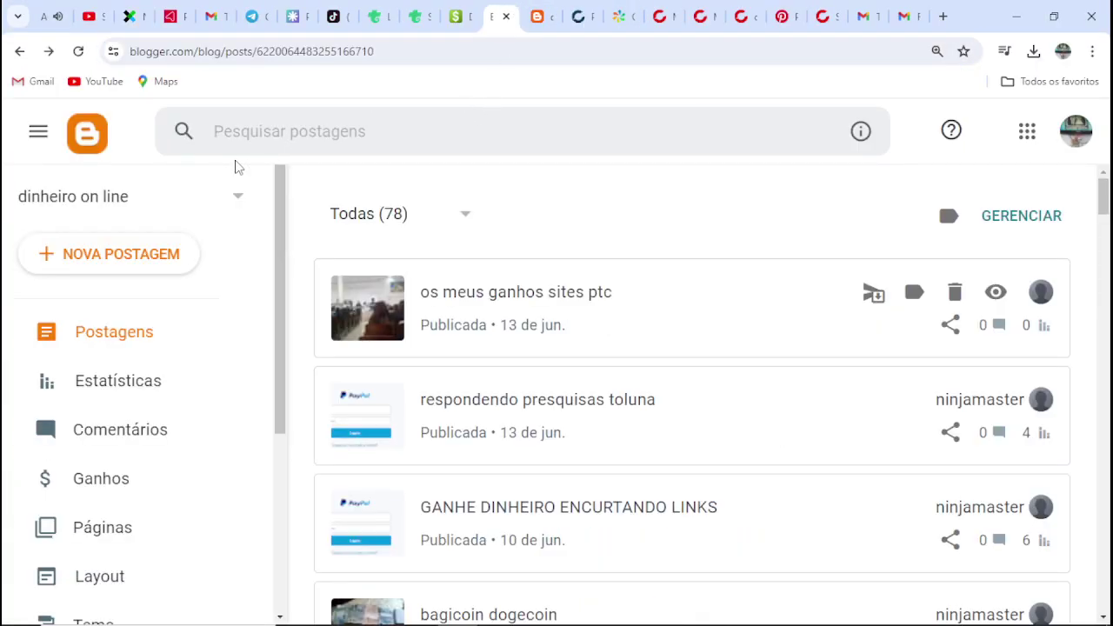
click(132, 261)
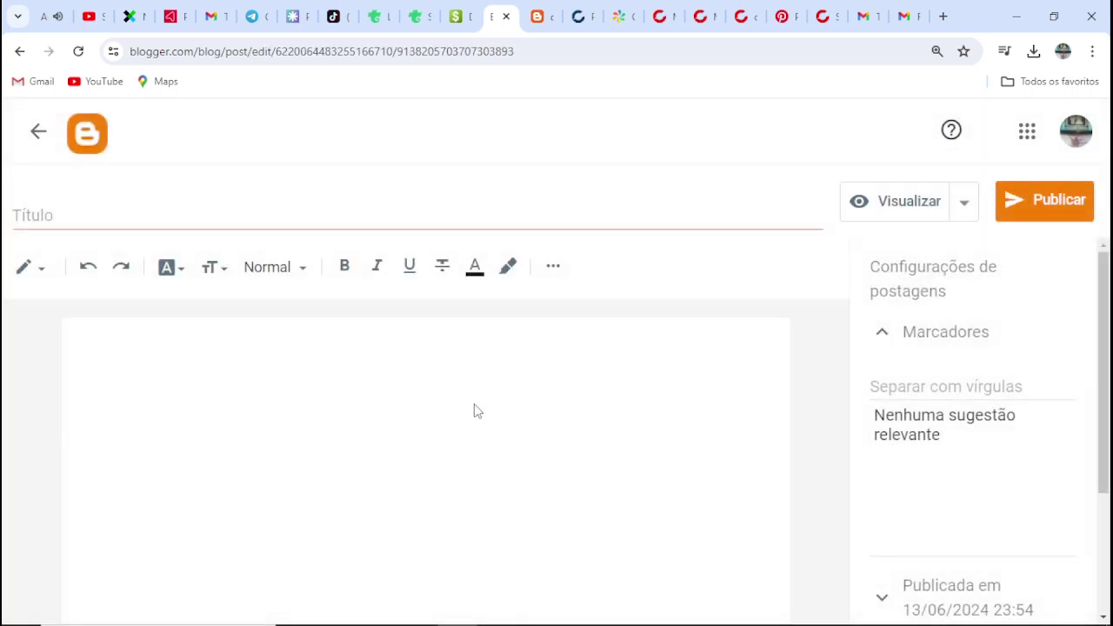
right_click(398, 399)
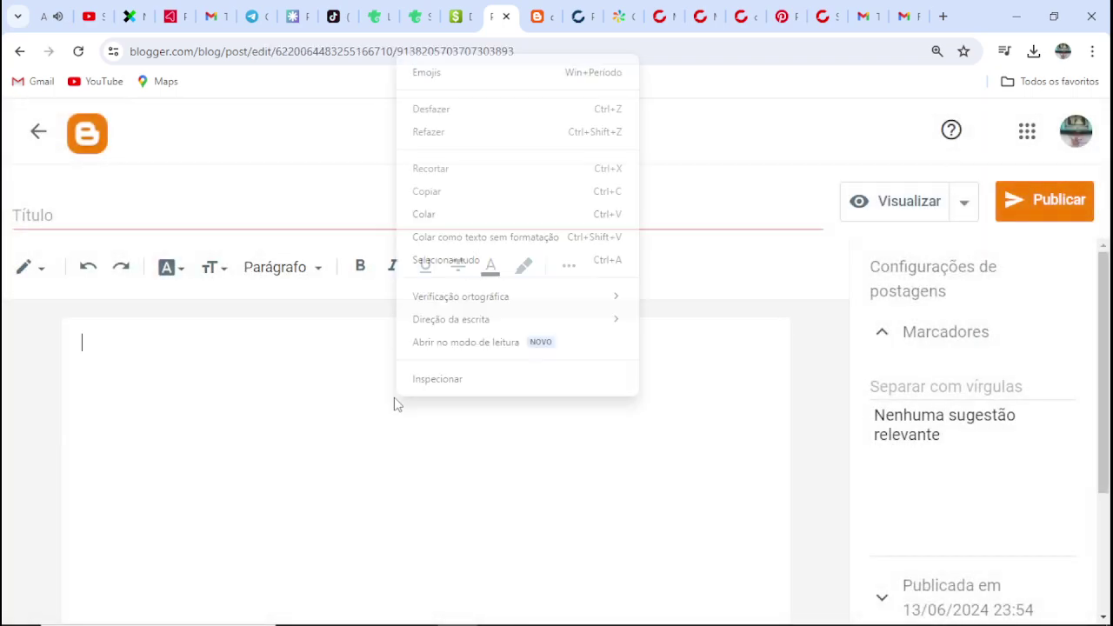
click(479, 214)
scroll(412, 439, up, 15)
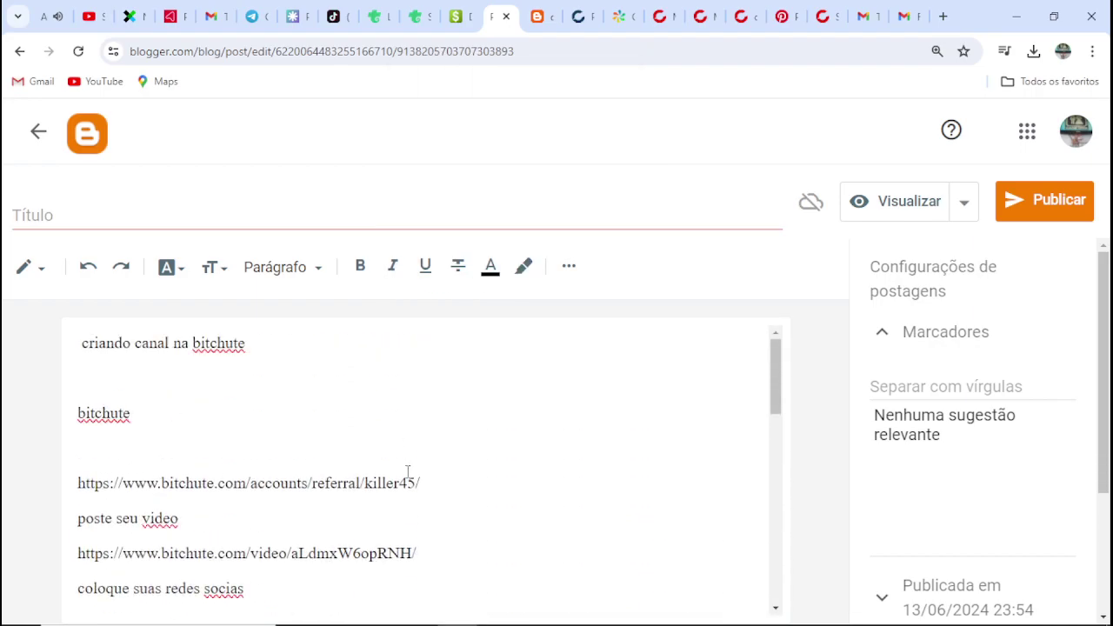
Turn the BitChute referral address and the BitChute video address in the post body into hyperlinks
triple_click(407, 474)
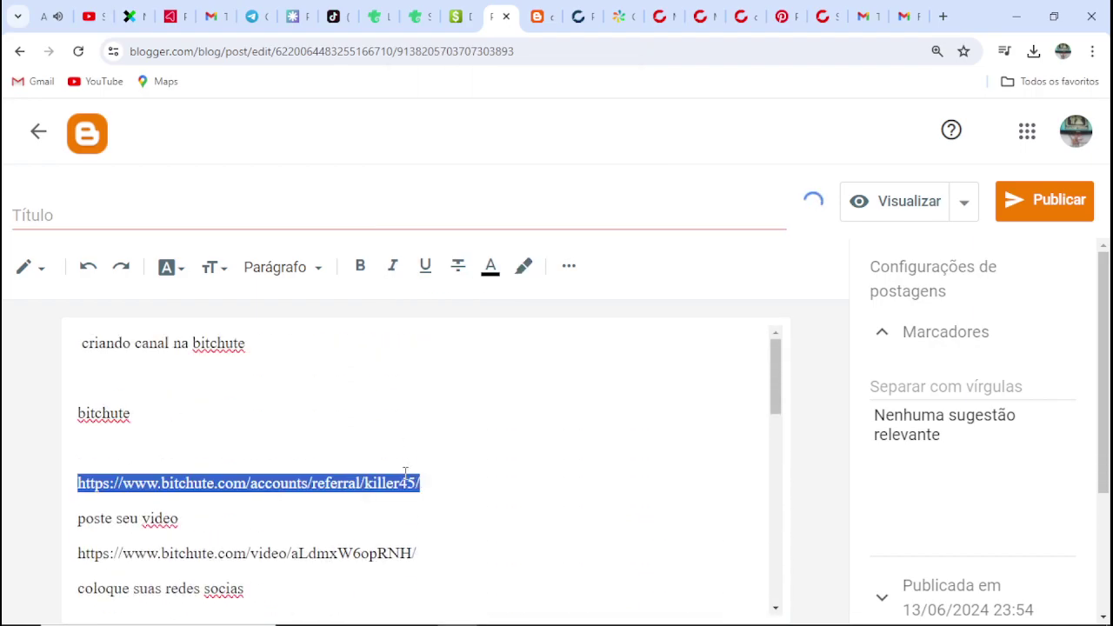
click(568, 269)
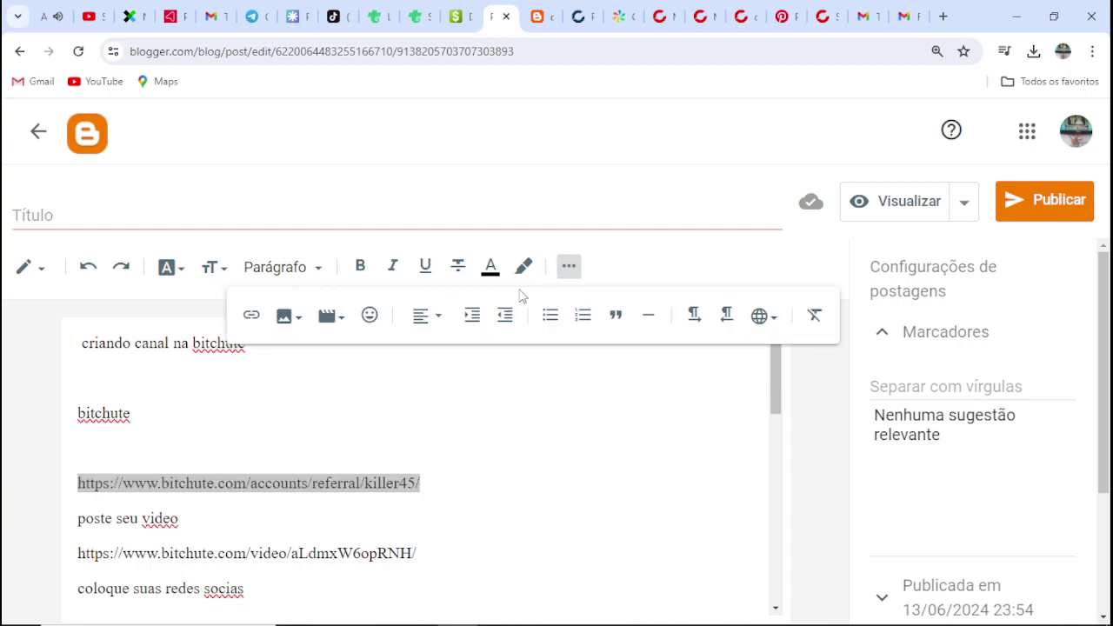
click(357, 445)
triple_click(439, 554)
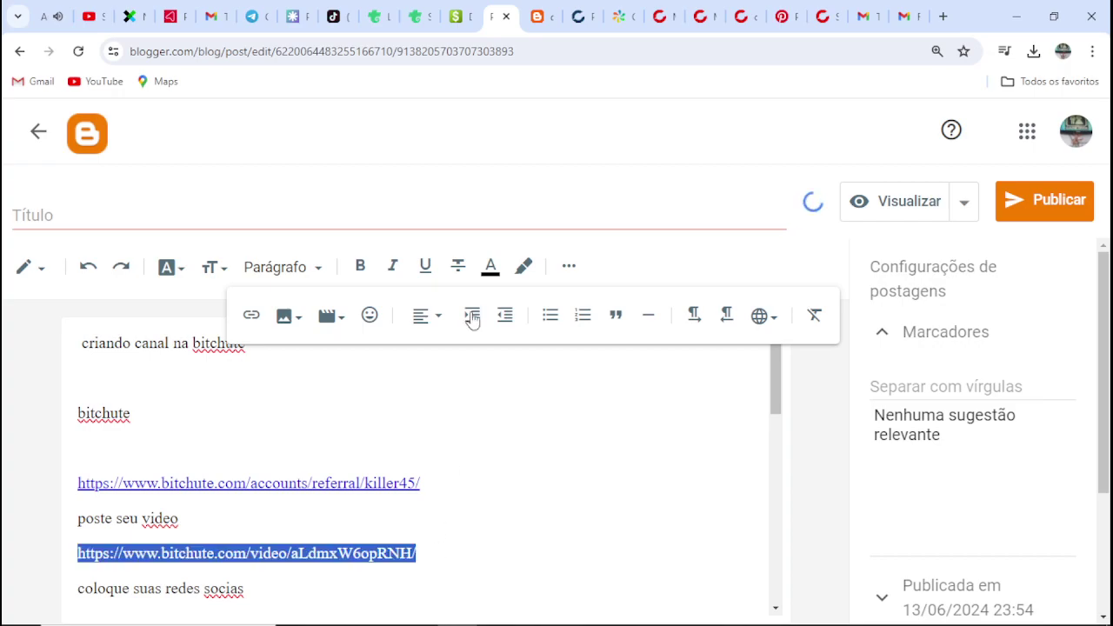
click(342, 414)
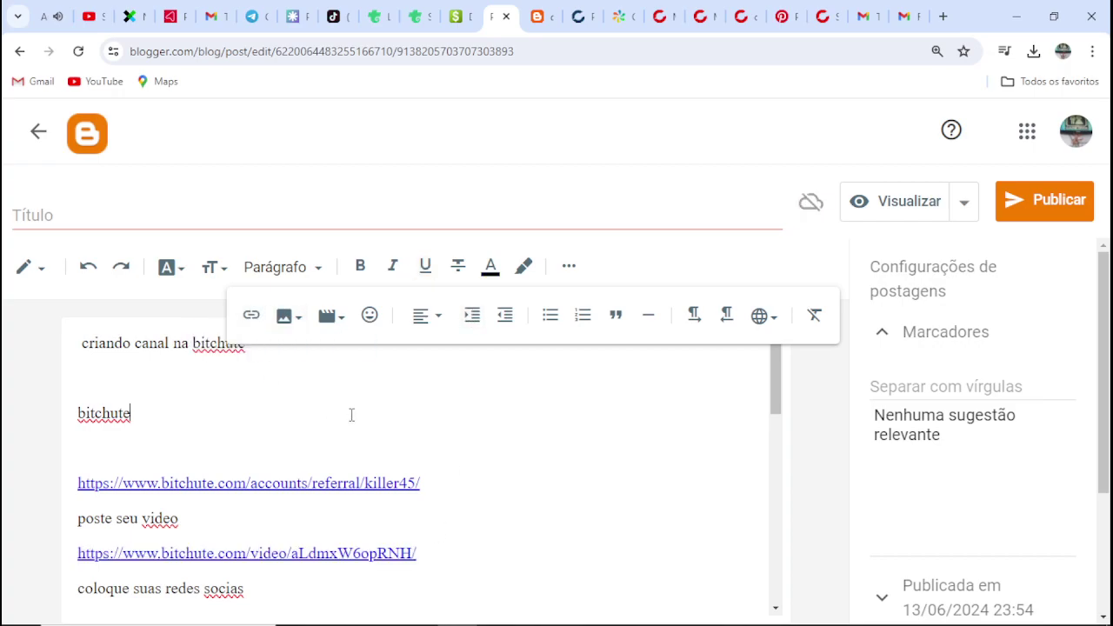
scroll(363, 557, down, 1)
key(shift+Home)
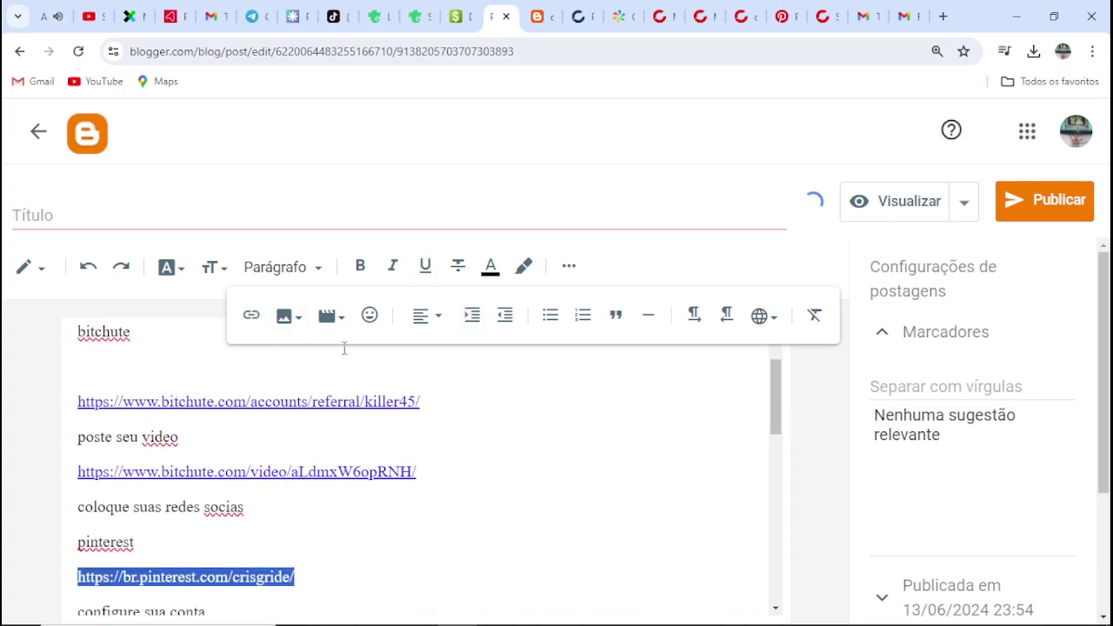
click(251, 315)
click(574, 491)
scroll(561, 483, down, 2)
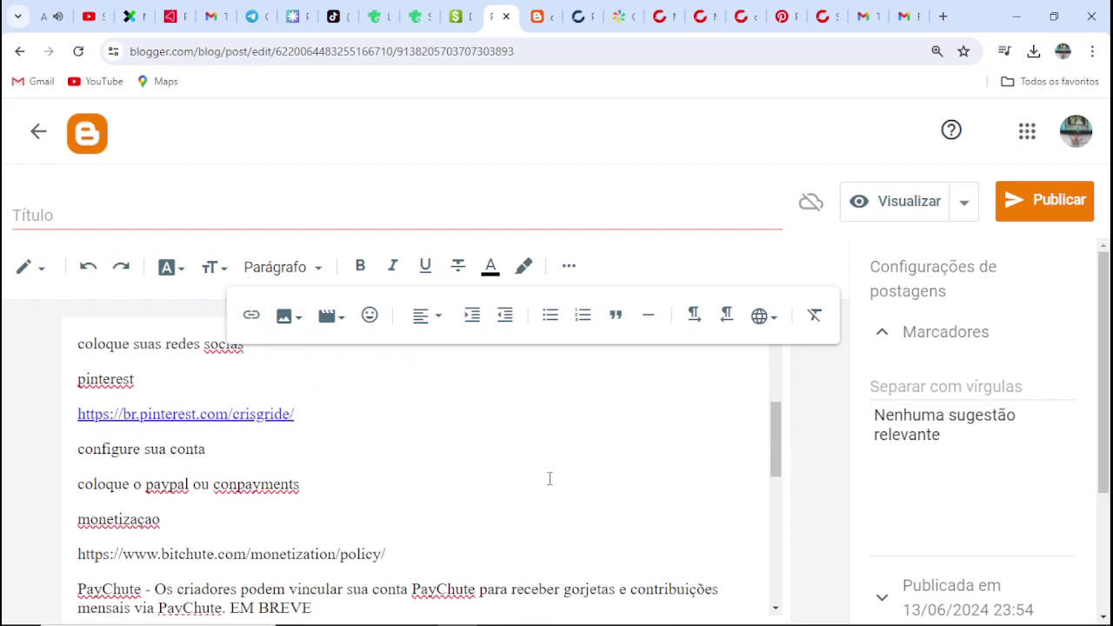
click(427, 536)
key(shift+Home)
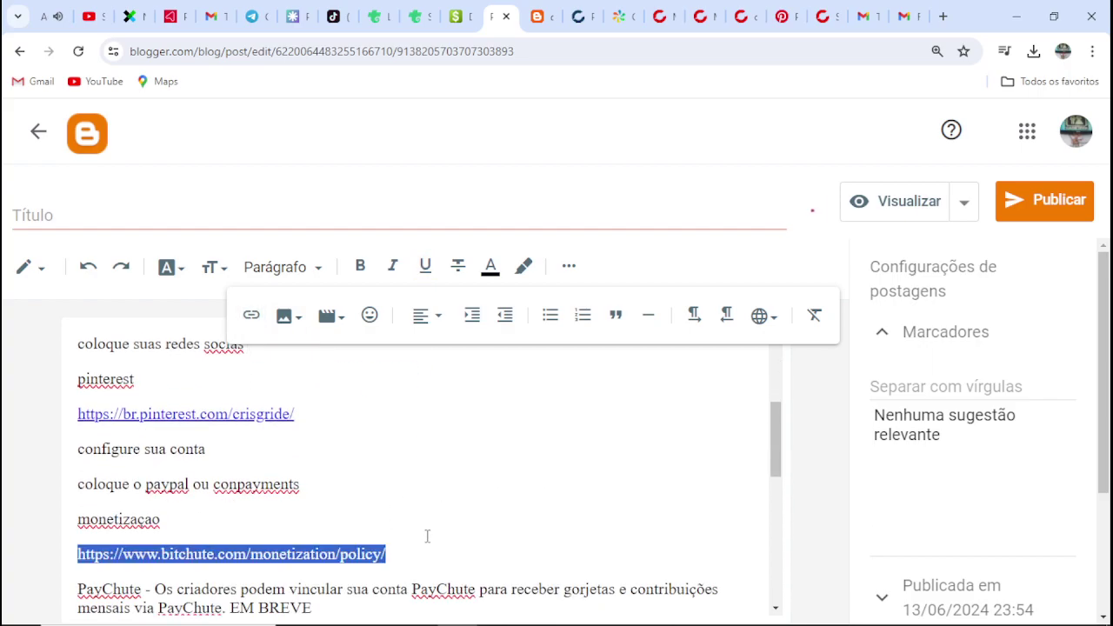
click(251, 315)
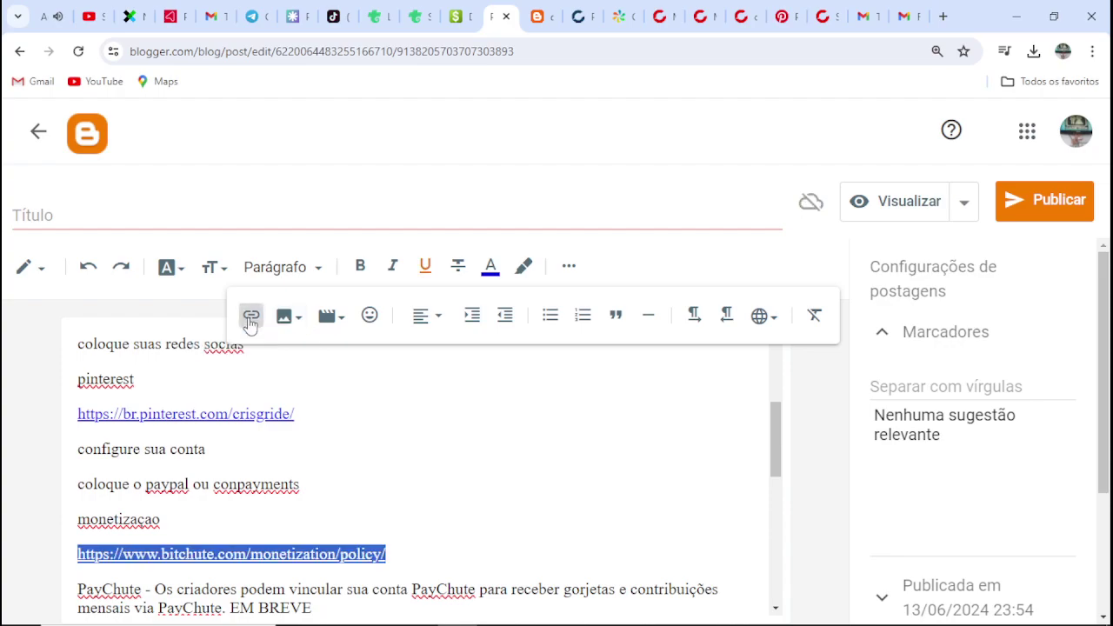
click(429, 441)
Turn the three Paychute addresses under "paychute", "postagem" and "comunidade" into hyperlinks
scroll(465, 473, down, 3)
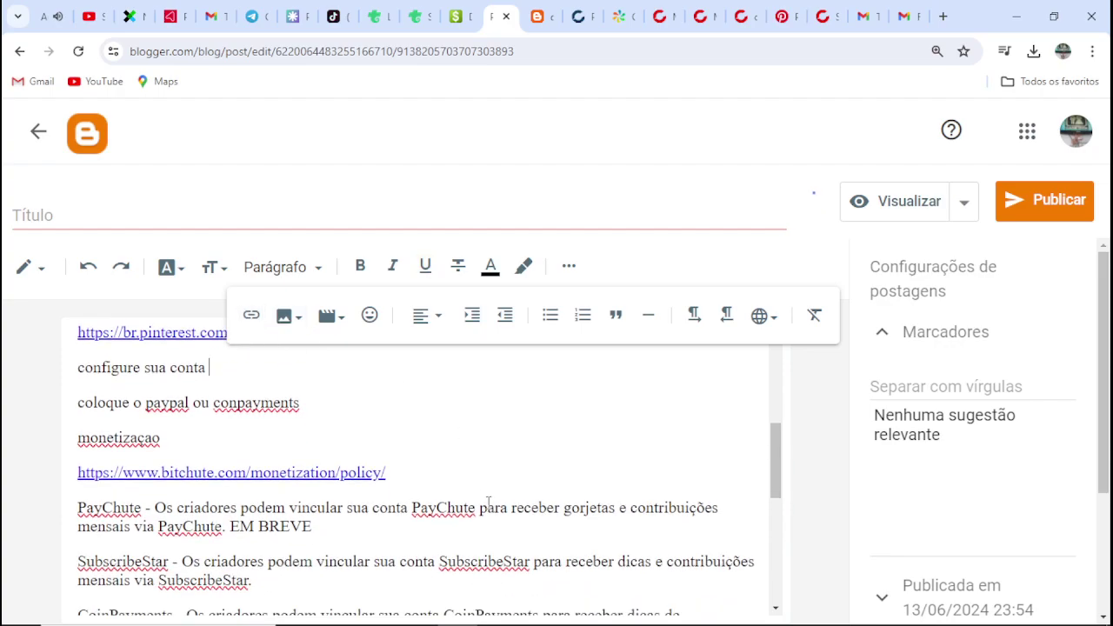
scroll(487, 499, down, 3)
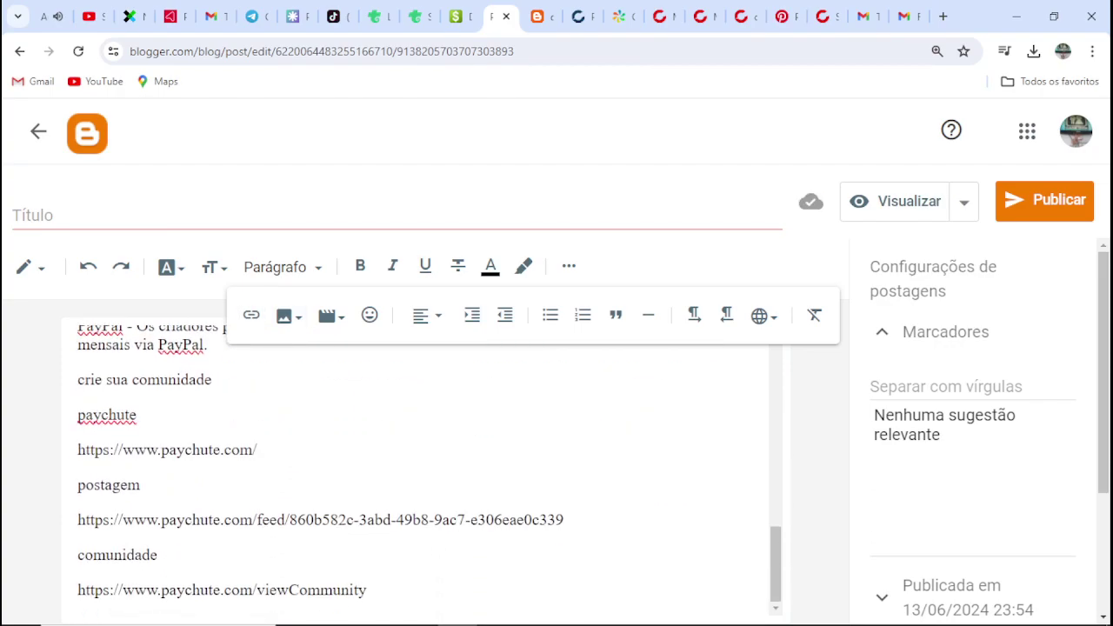
triple_click(334, 453)
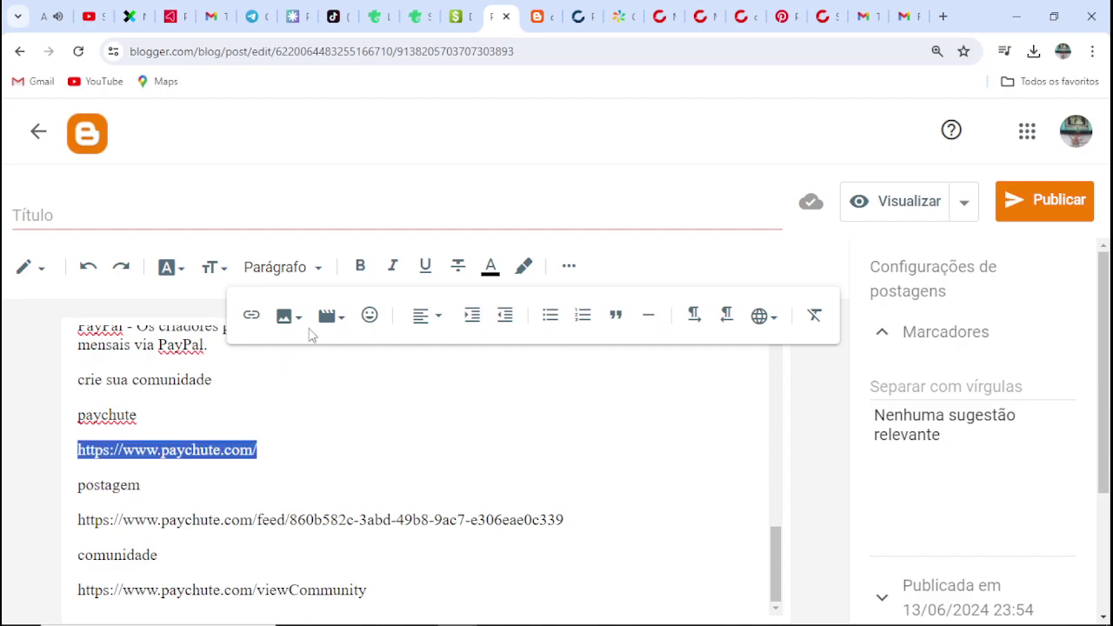
click(250, 316)
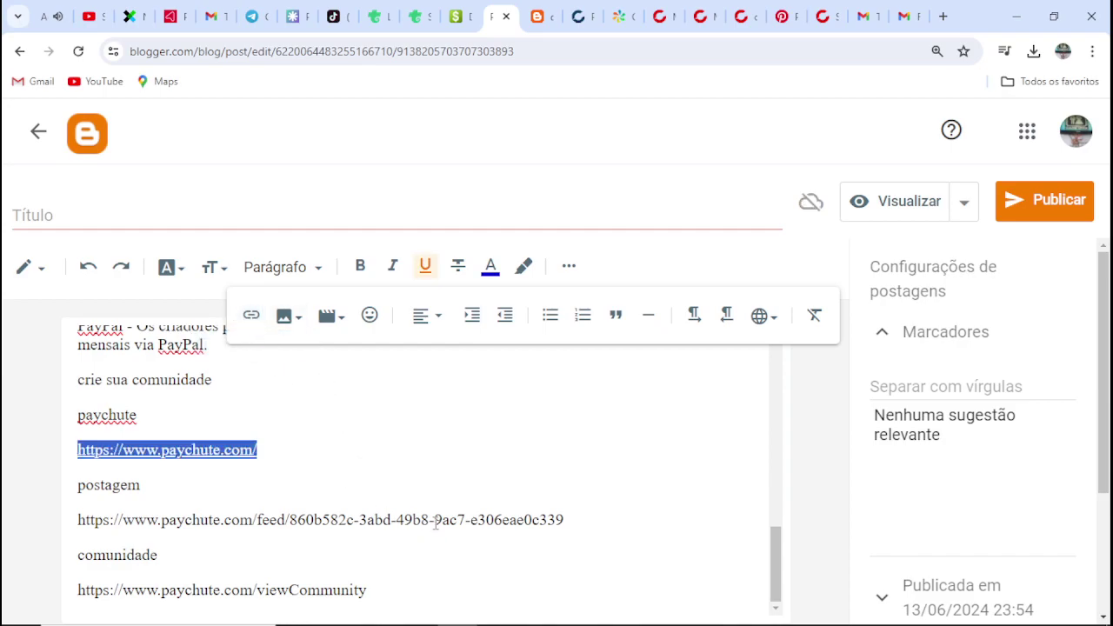
triple_click(434, 520)
click(251, 315)
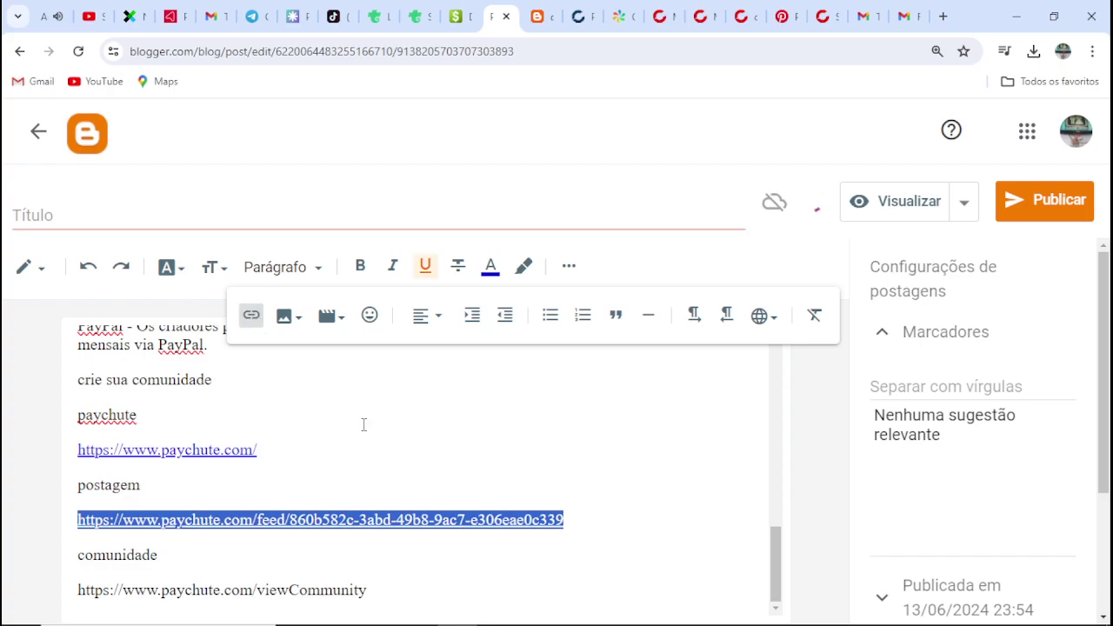
click(362, 450)
triple_click(355, 591)
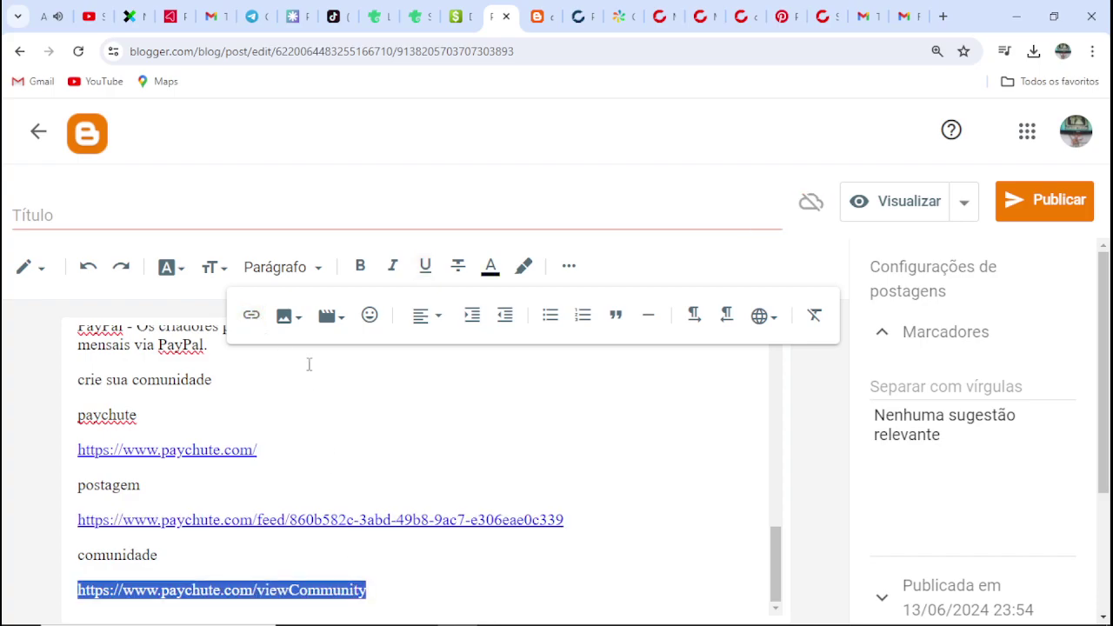
click(251, 315)
click(395, 446)
Look through the whole post body to check its text and hyperlinks
scroll(395, 447, up, 12)
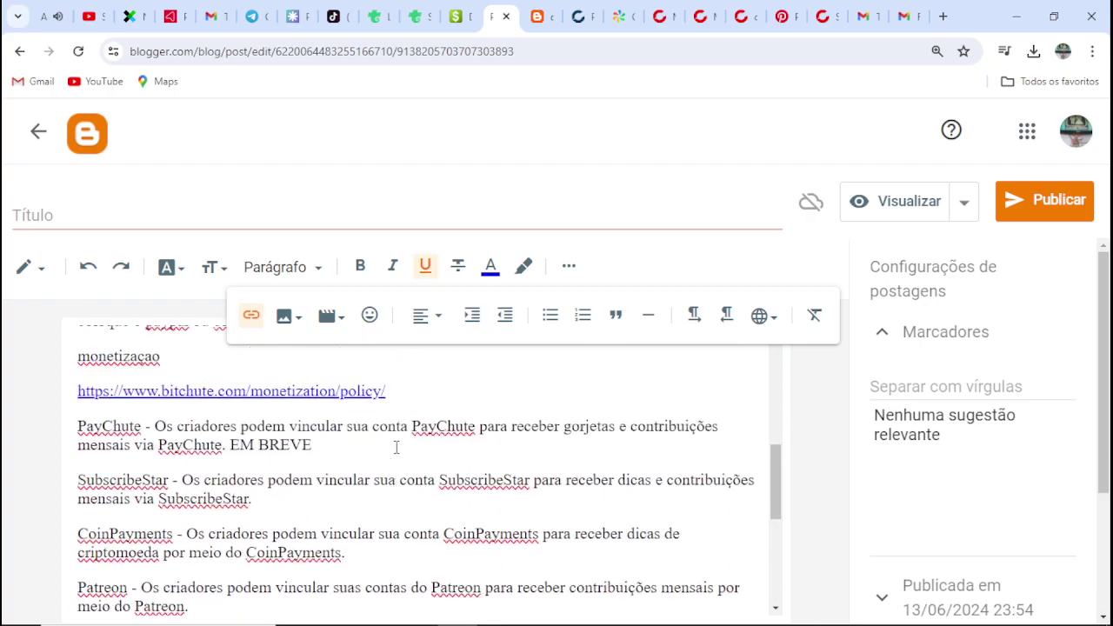
scroll(396, 447, up, 1)
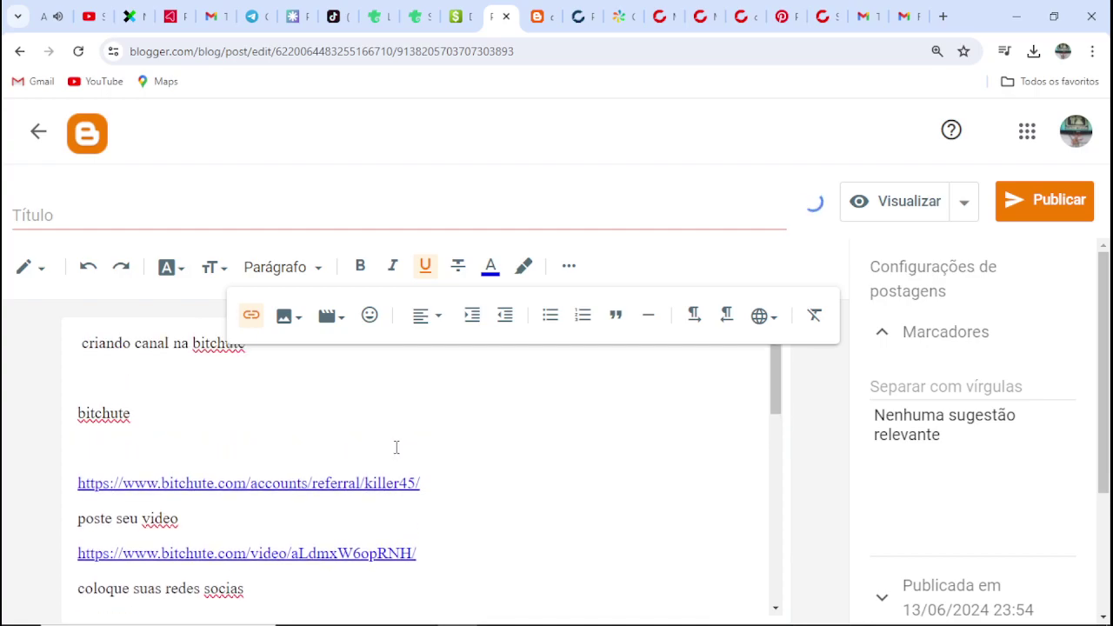
scroll(396, 447, down, 1)
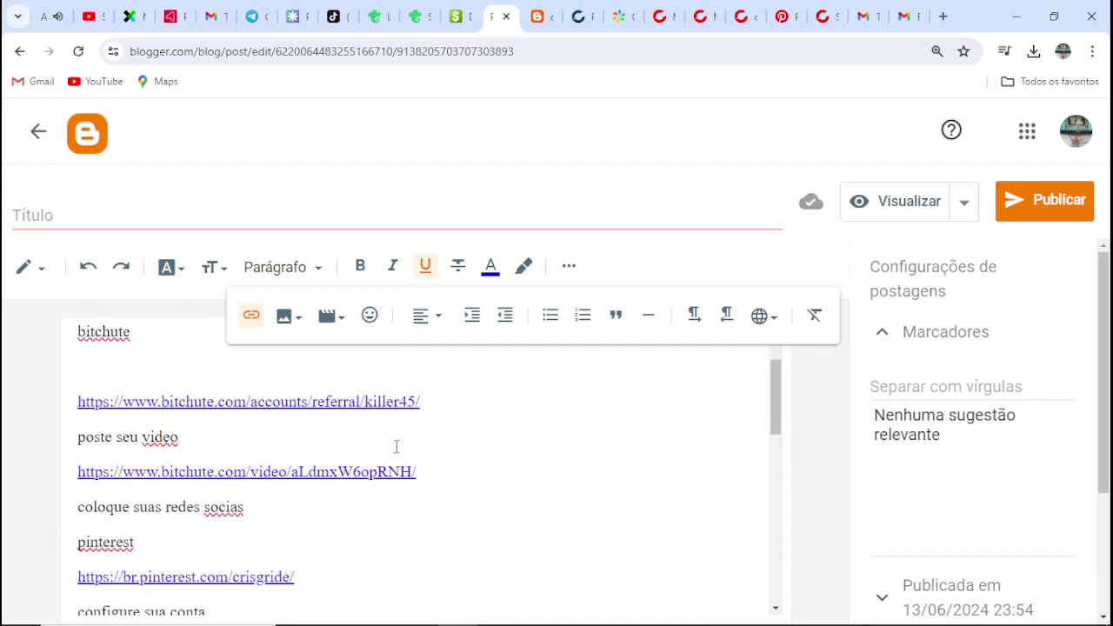
scroll(396, 447, down, 3)
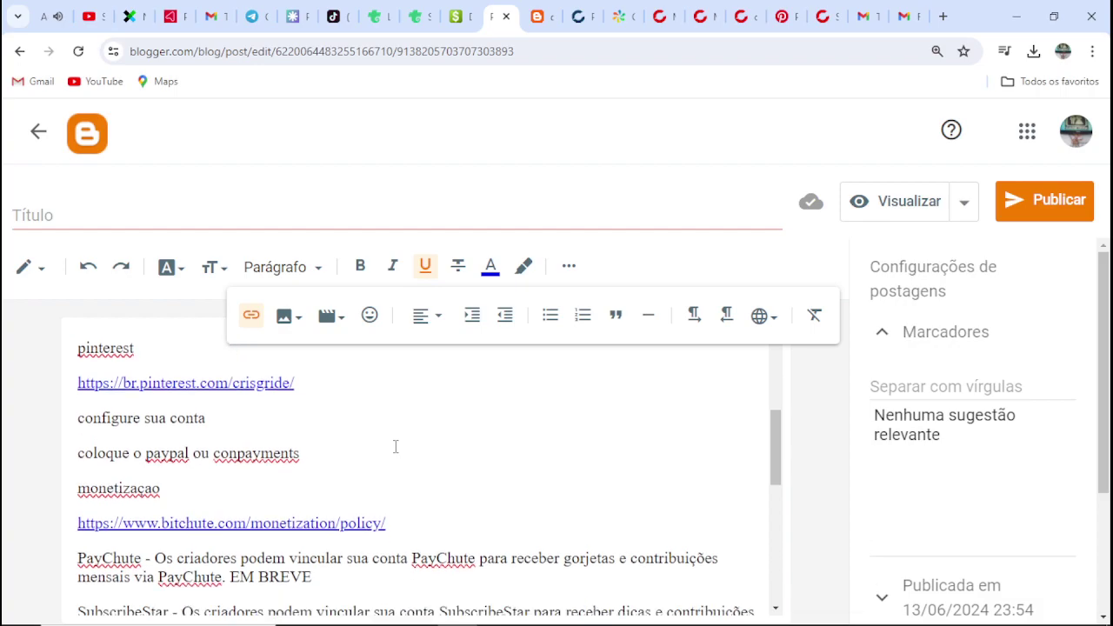
scroll(395, 447, down, 5)
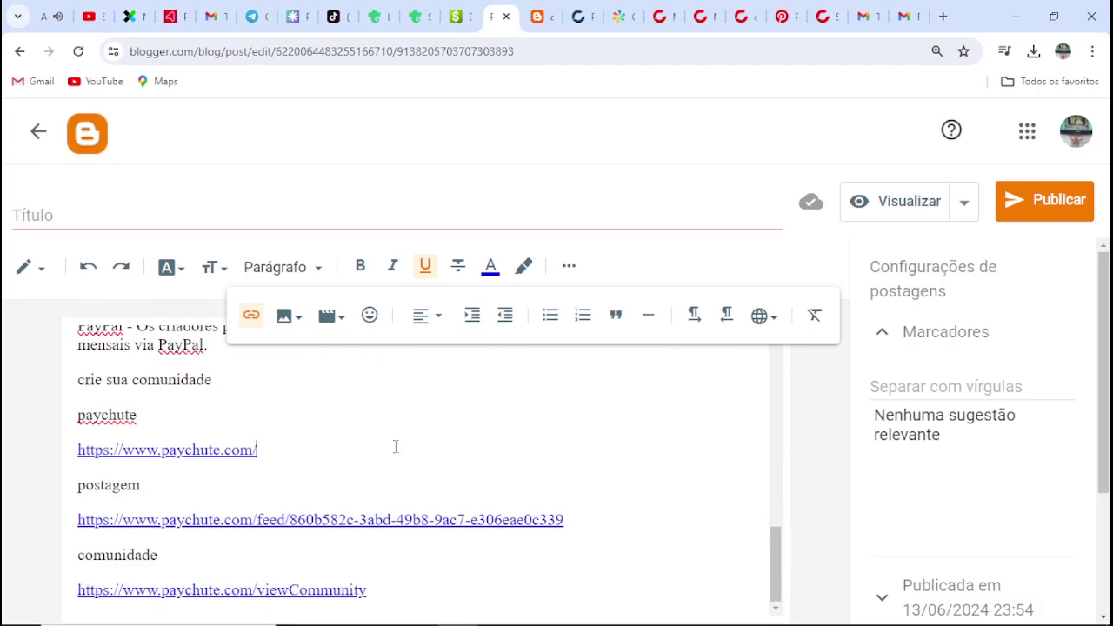
Switch to Paychute and open the post "respondendo presquisas toluna"
click(771, 8)
click(619, 15)
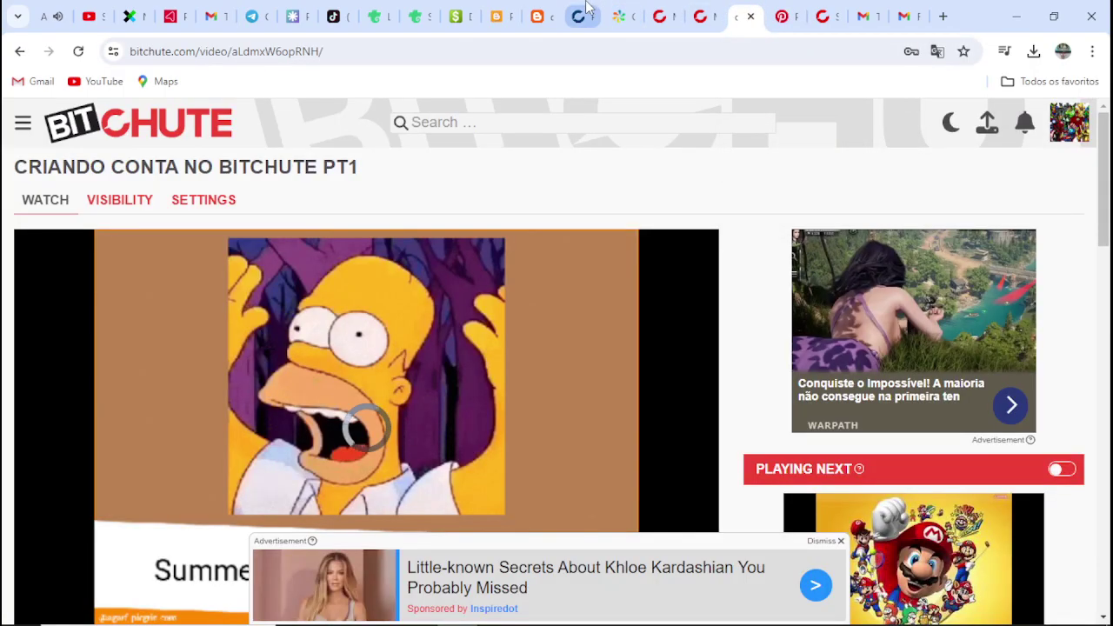
click(578, 16)
click(624, 540)
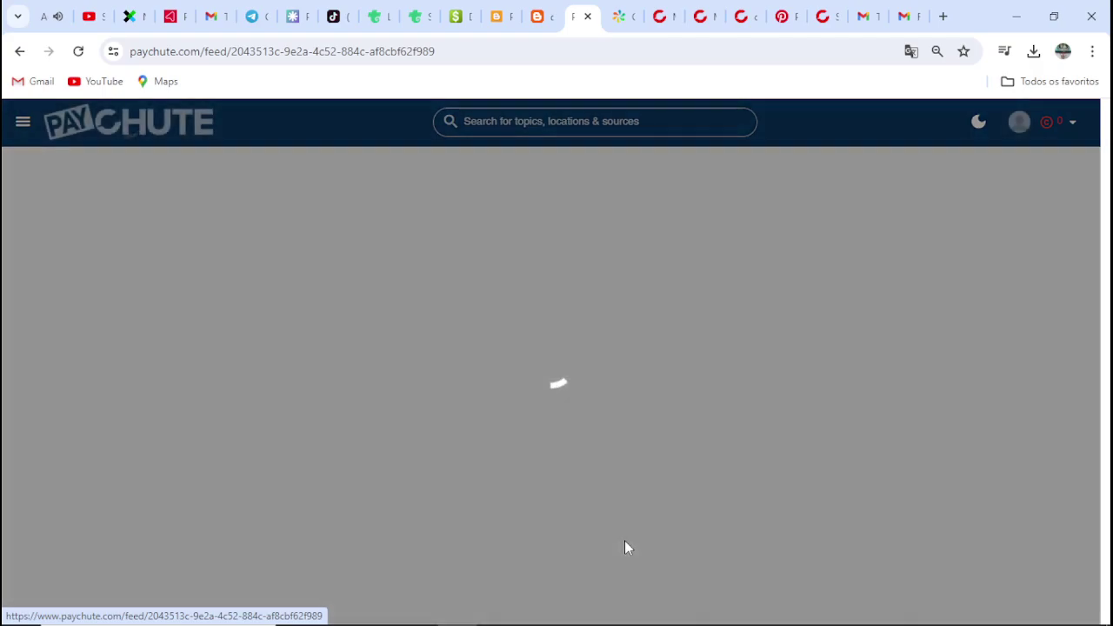
Look through the whole toluna post and its sharing options, and return to its beginning
scroll(599, 501, down, 10)
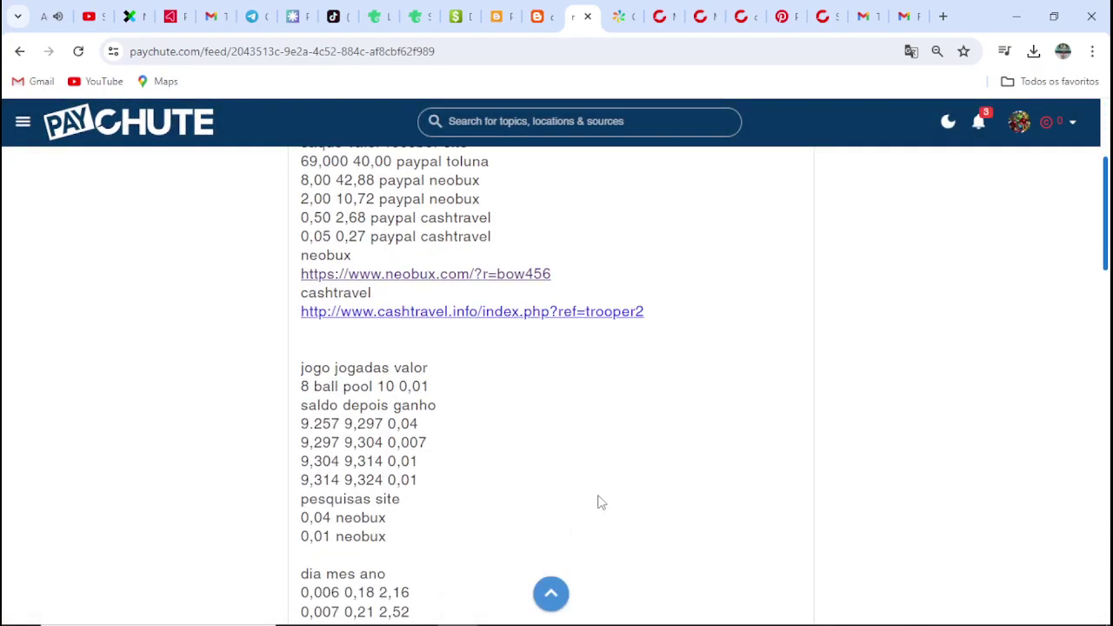
scroll(599, 502, down, 15)
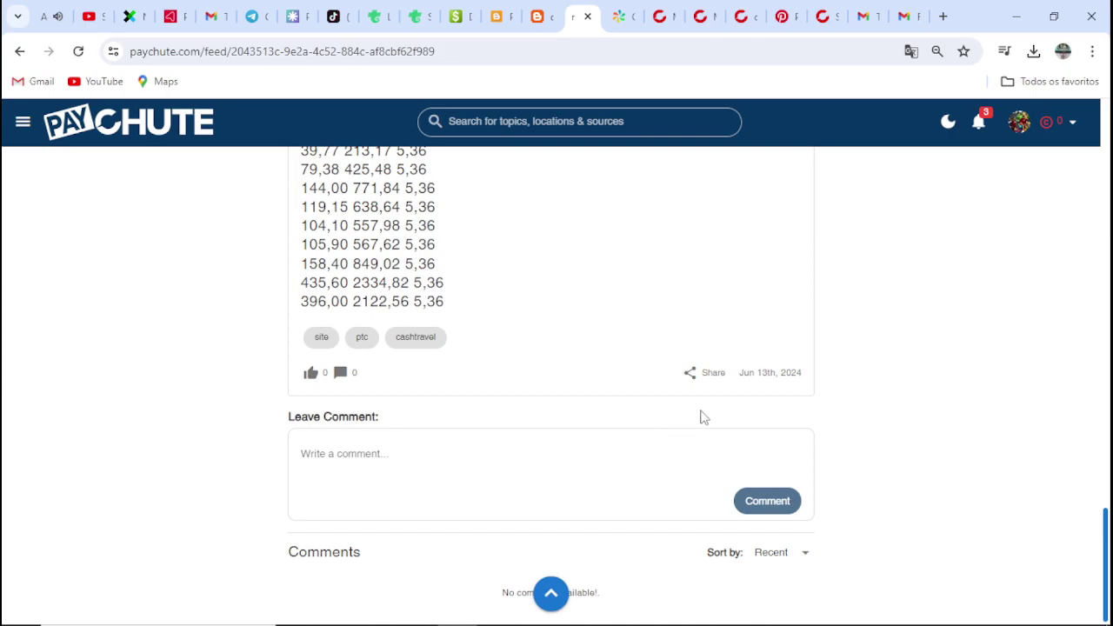
click(713, 372)
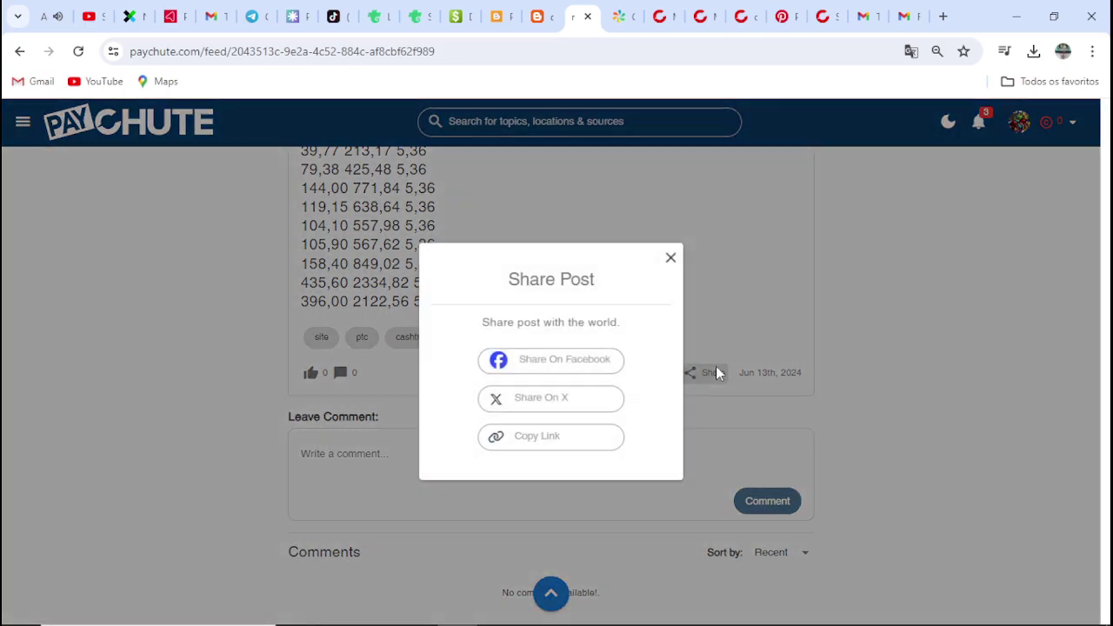
click(670, 259)
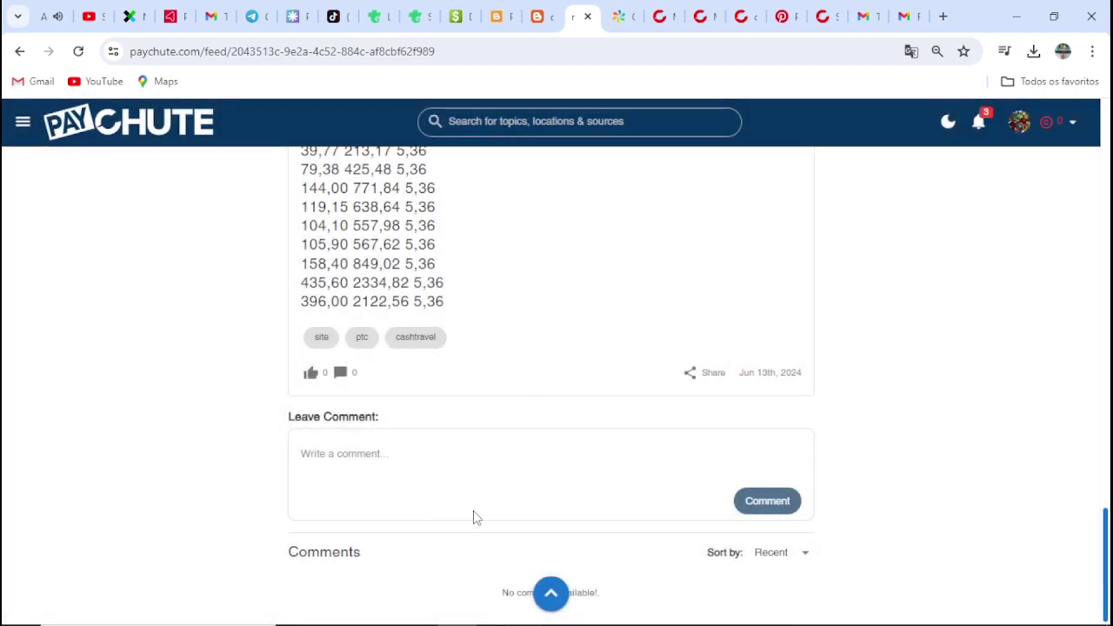
scroll(521, 412, up, 3)
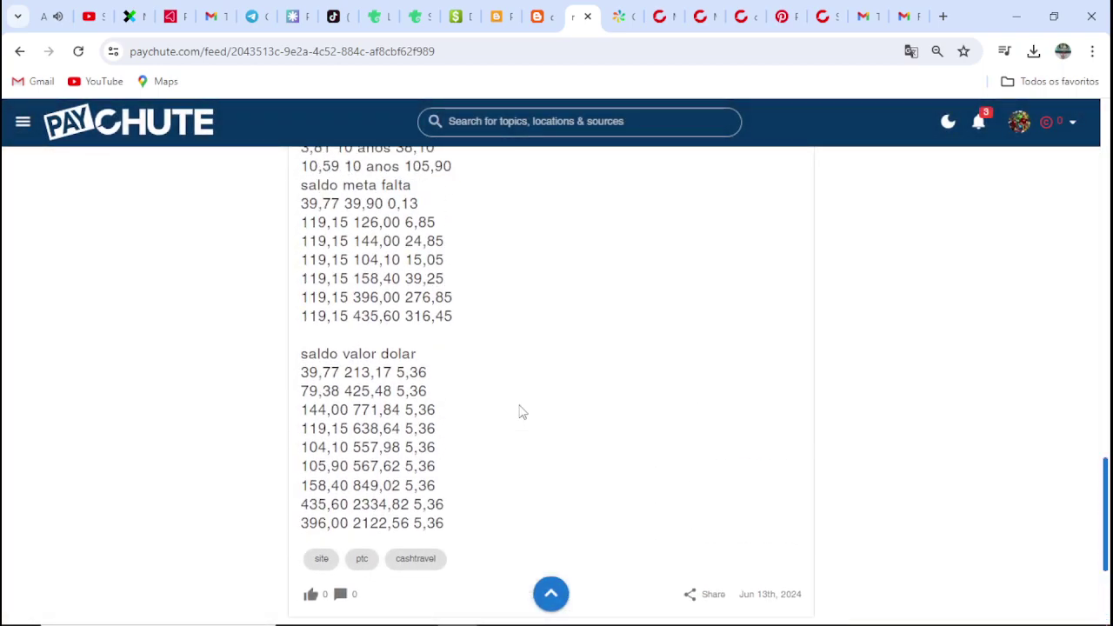
scroll(522, 412, up, 20)
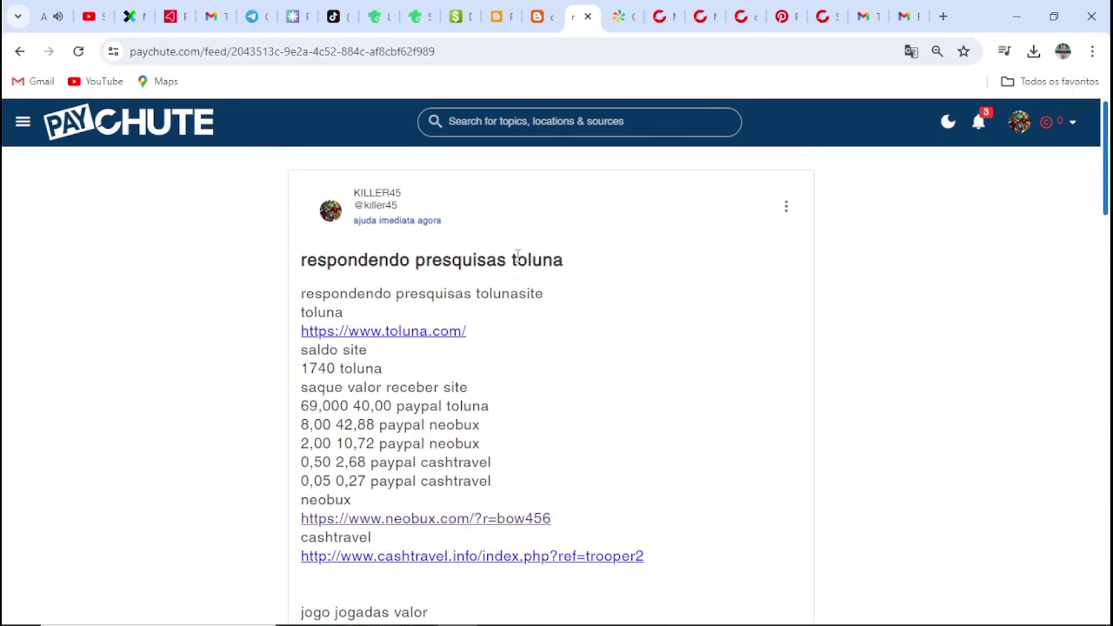
Copy the web address of the open Paychute post
click(501, 58)
key(ctrl+c)
right_click(502, 58)
click(562, 211)
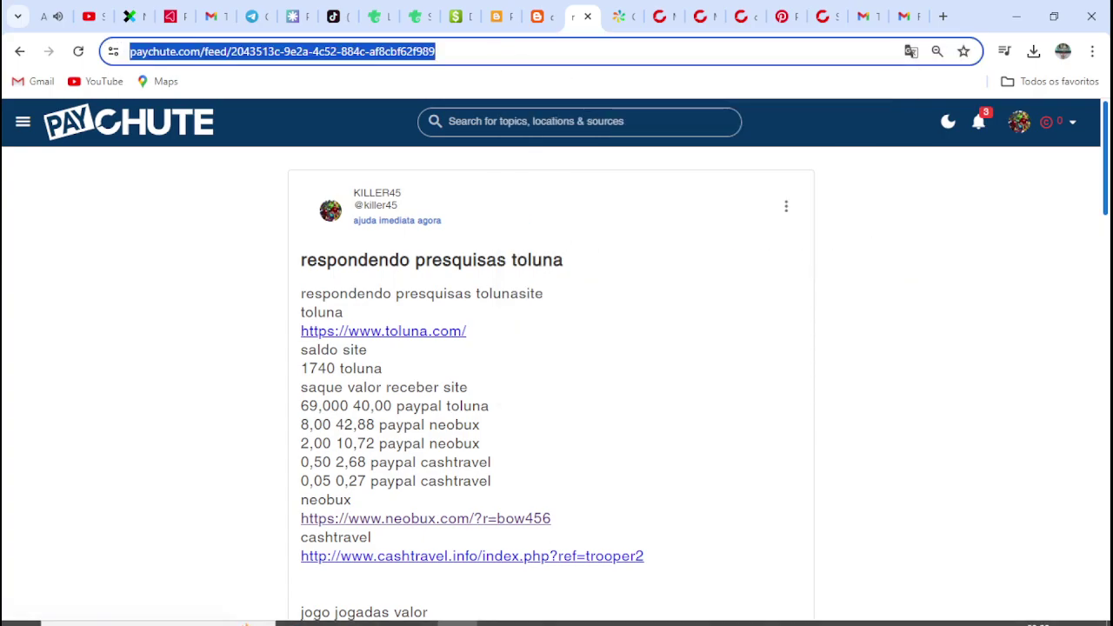
In the Notepad notes, add the line "pesquisas toluna" below the viewCommunity address, followed by the copied Paychute post address
mouse_move(547, 611)
click(452, 532)
click(319, 492)
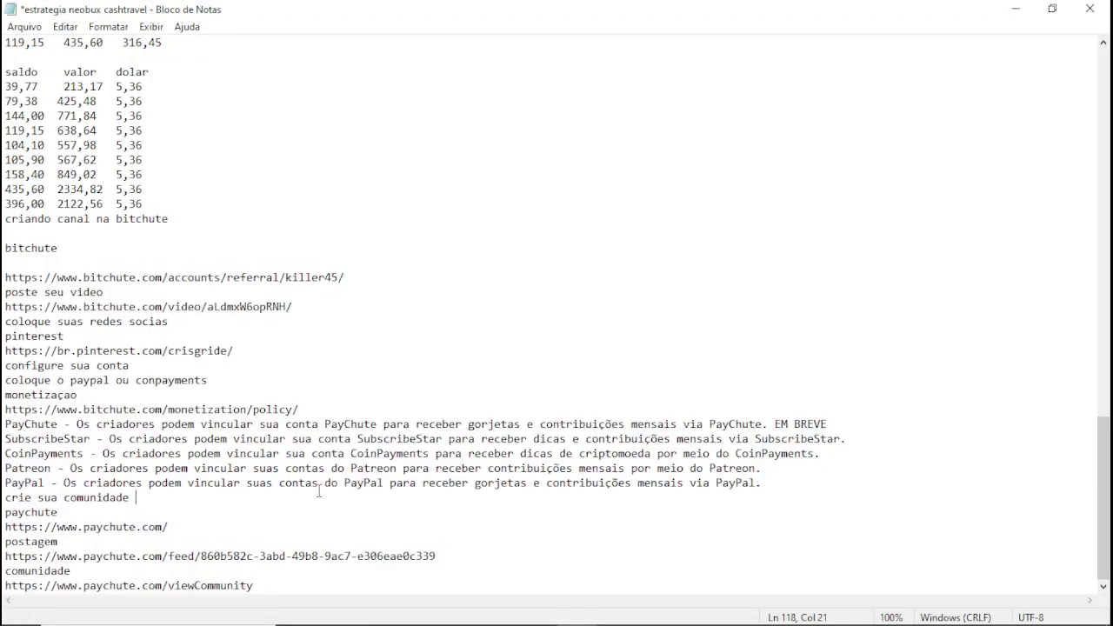
click(296, 591)
key(Return)
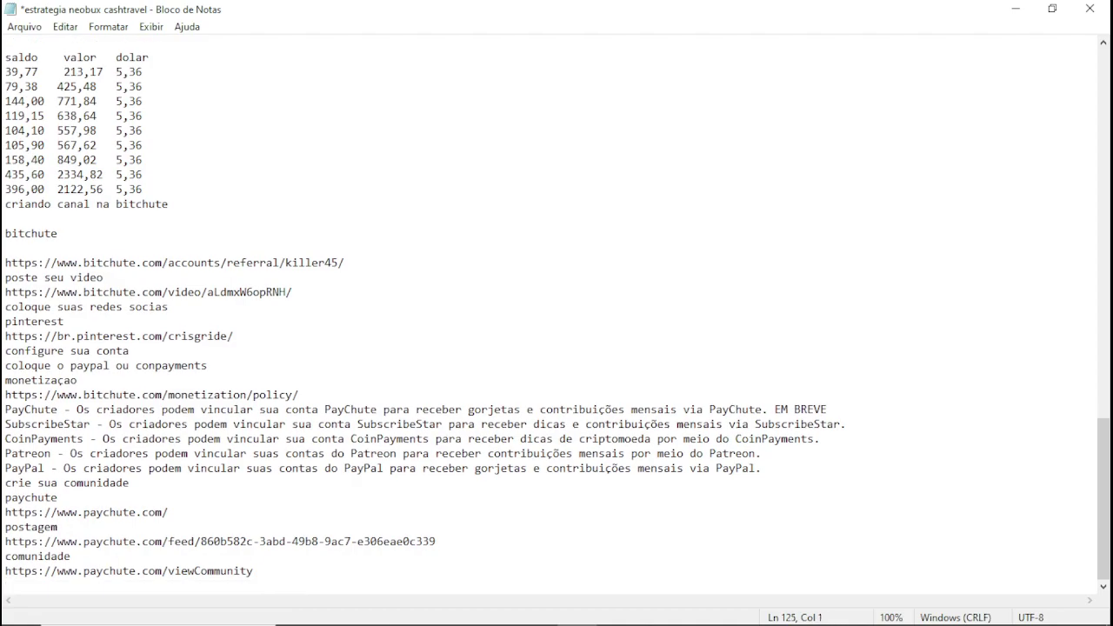
key(ctrl+v)
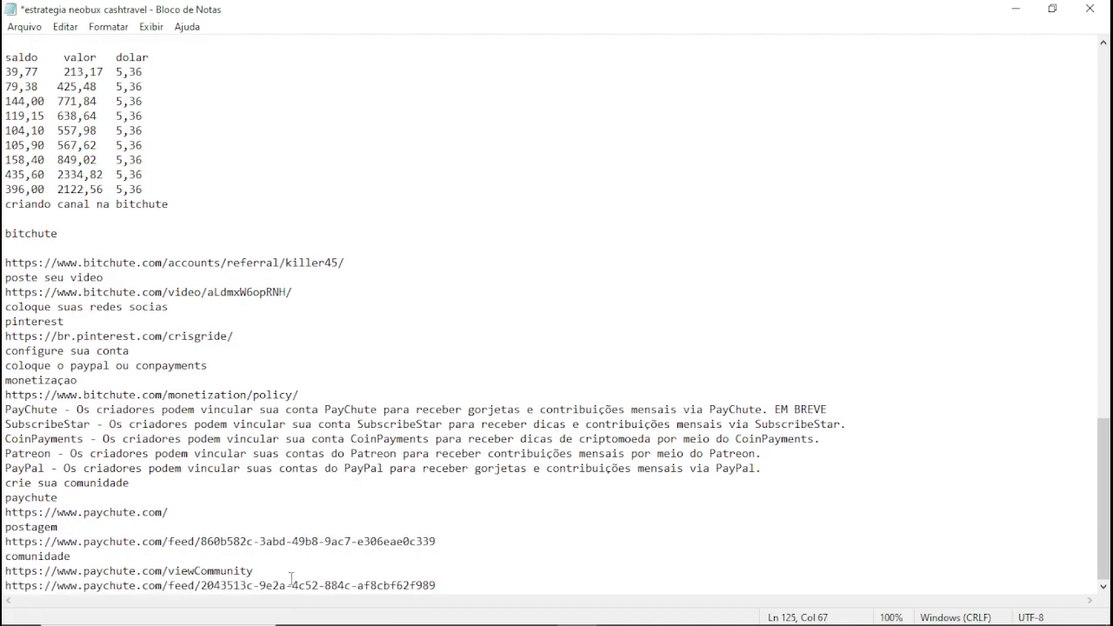
key(ctrl+z)
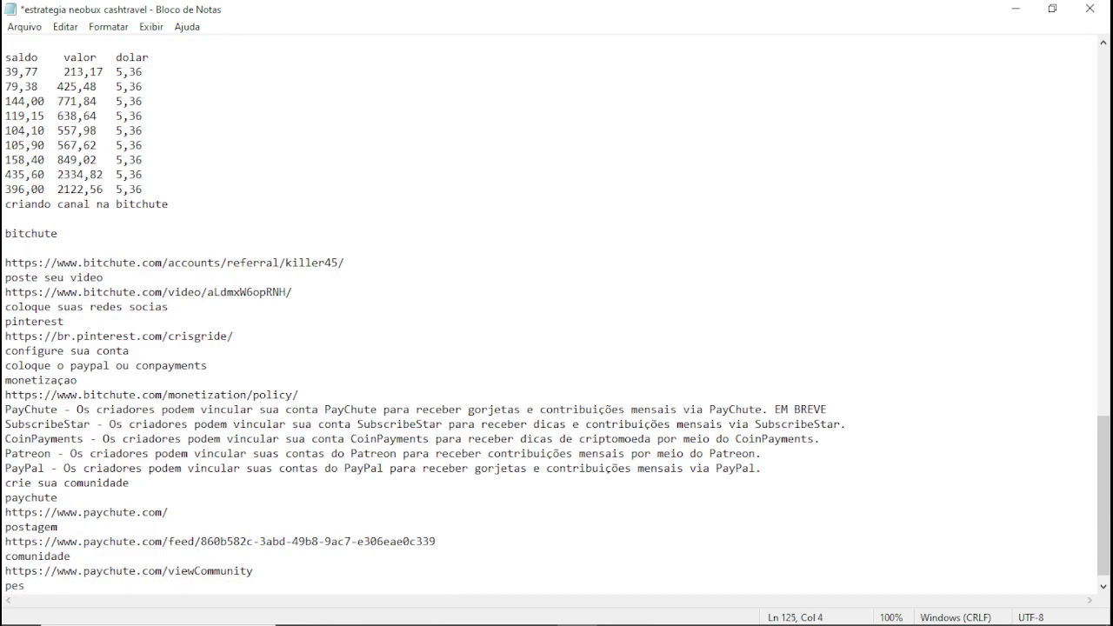
text(pesquisast)
scroll(556, 313, down, 1)
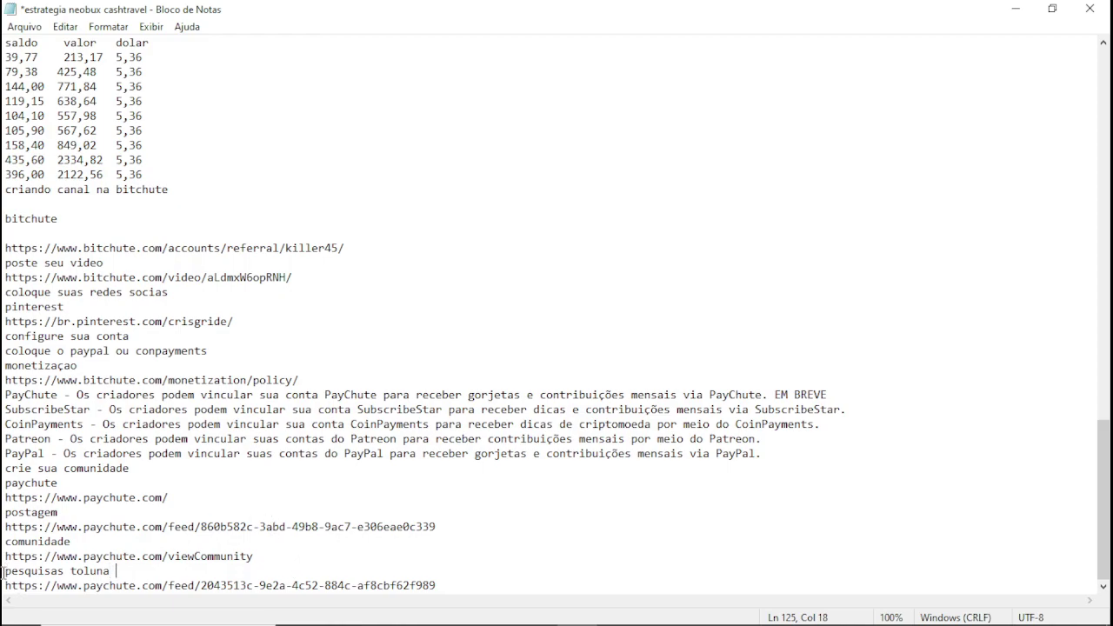
Copy the "pesquisas toluna" line together with the Paychute post address below it
drag(4, 570, 701, 575)
click(513, 587)
drag(514, 588, 521, 550)
right_click(520, 550)
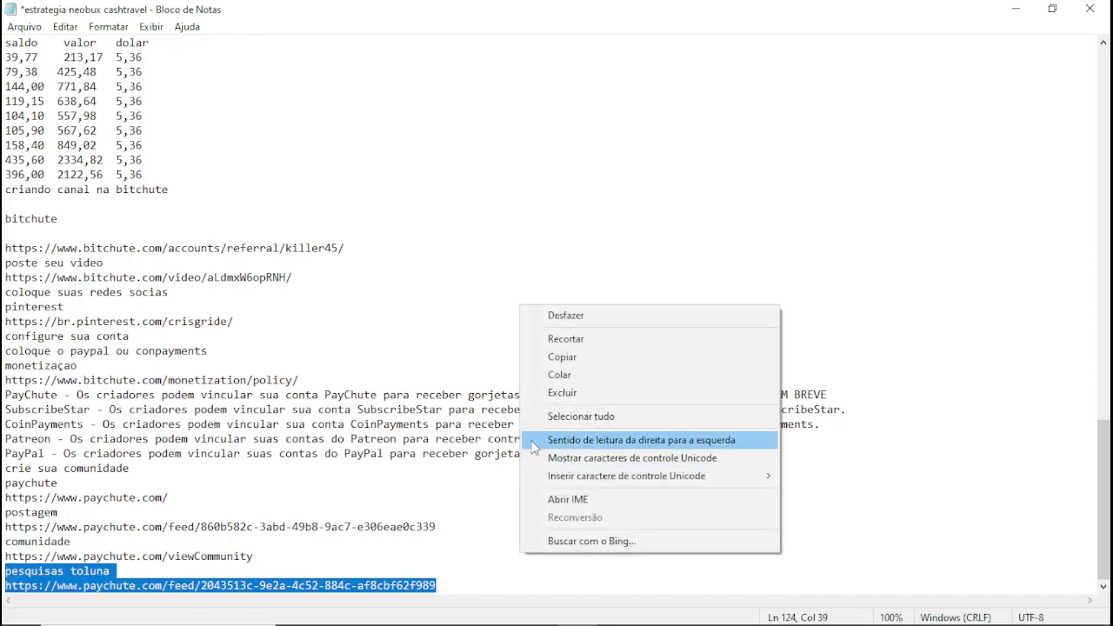
click(566, 361)
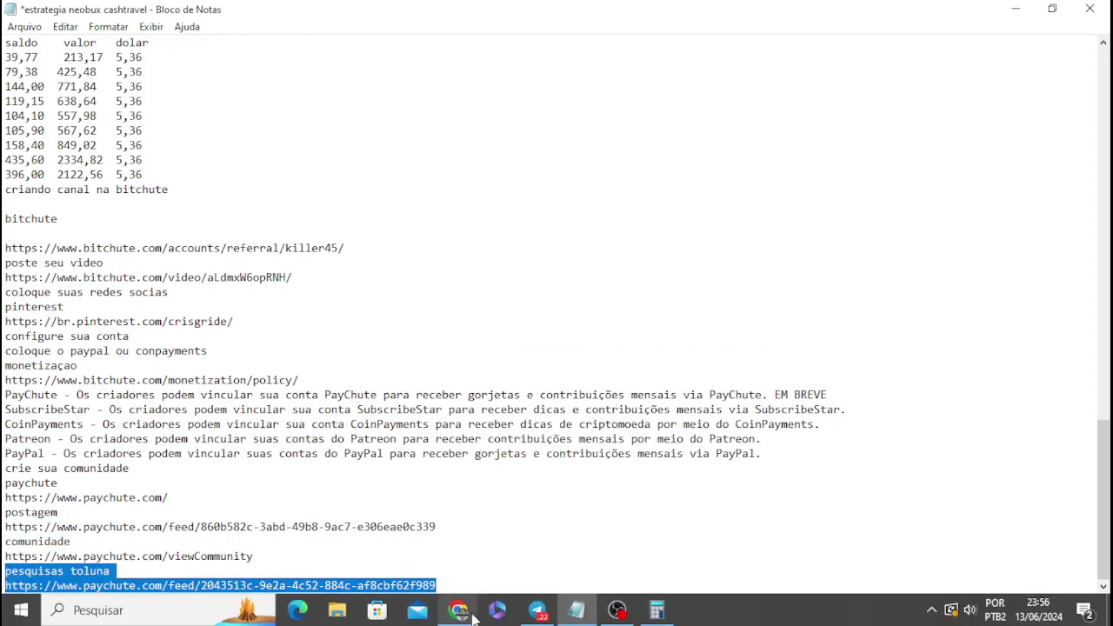
Return to the browser and look over the Paychute toluna post and the account's notifications
click(458, 614)
click(48, 15)
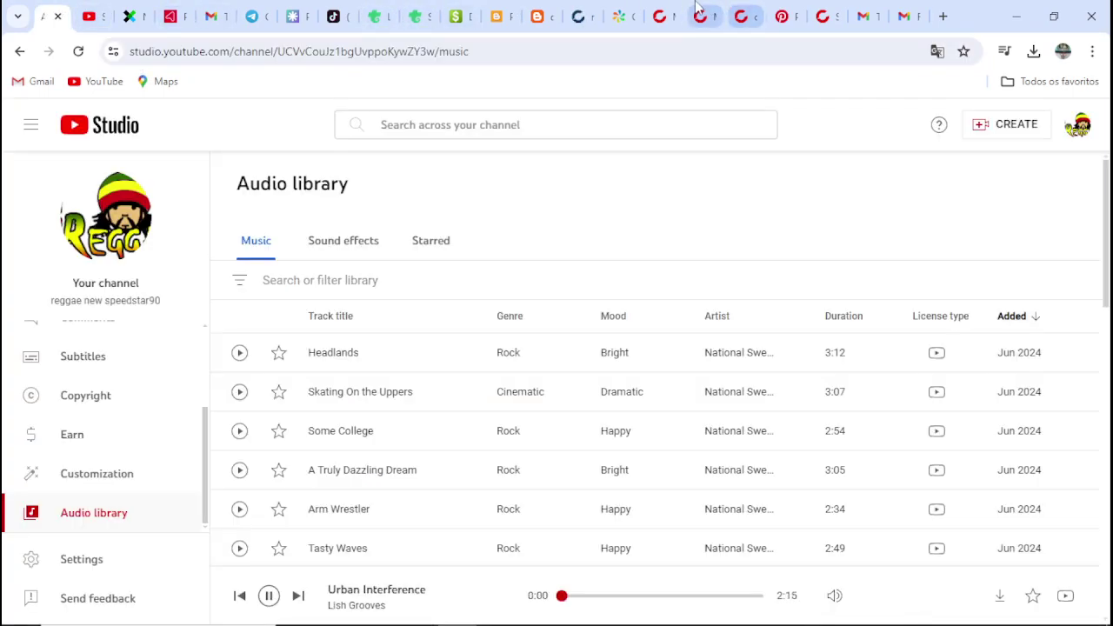
click(581, 10)
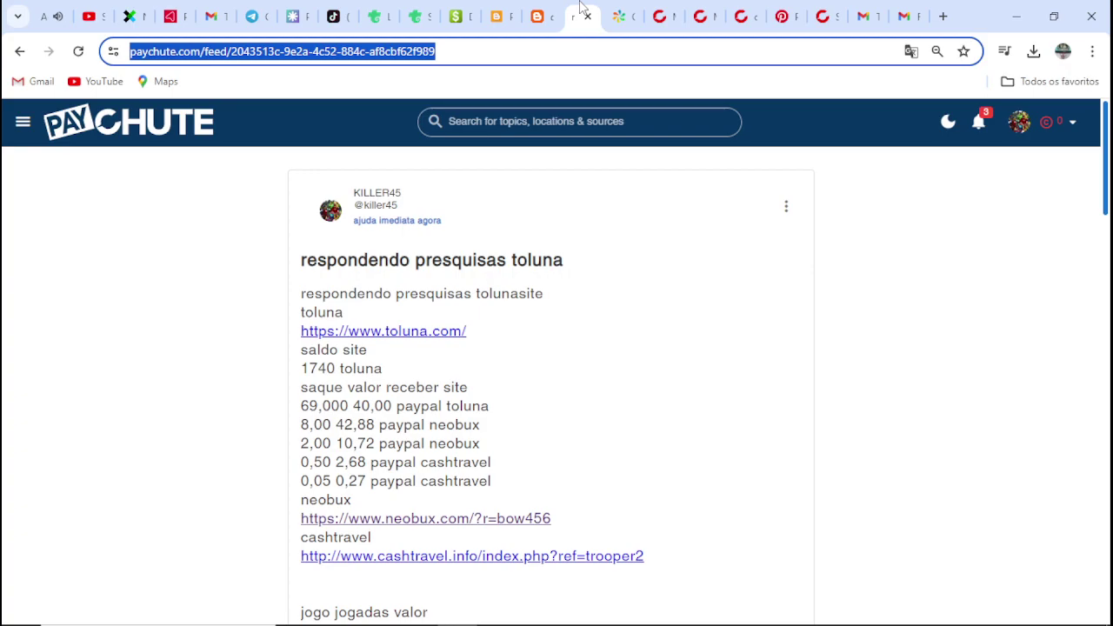
scroll(655, 296, down, 20)
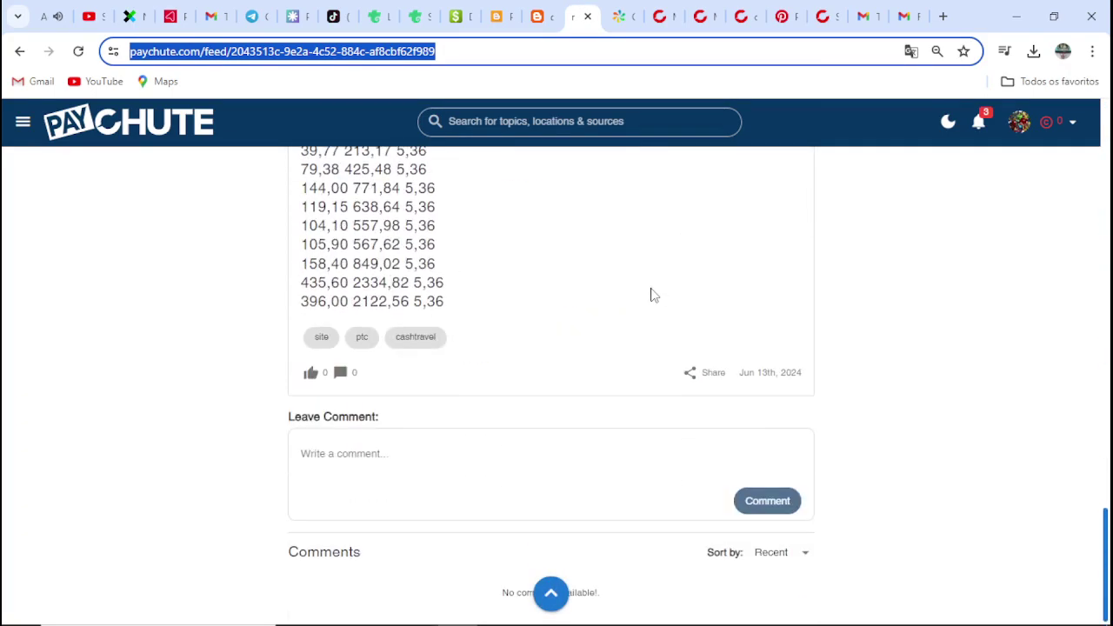
scroll(654, 296, up, 2)
scroll(654, 295, up, 15)
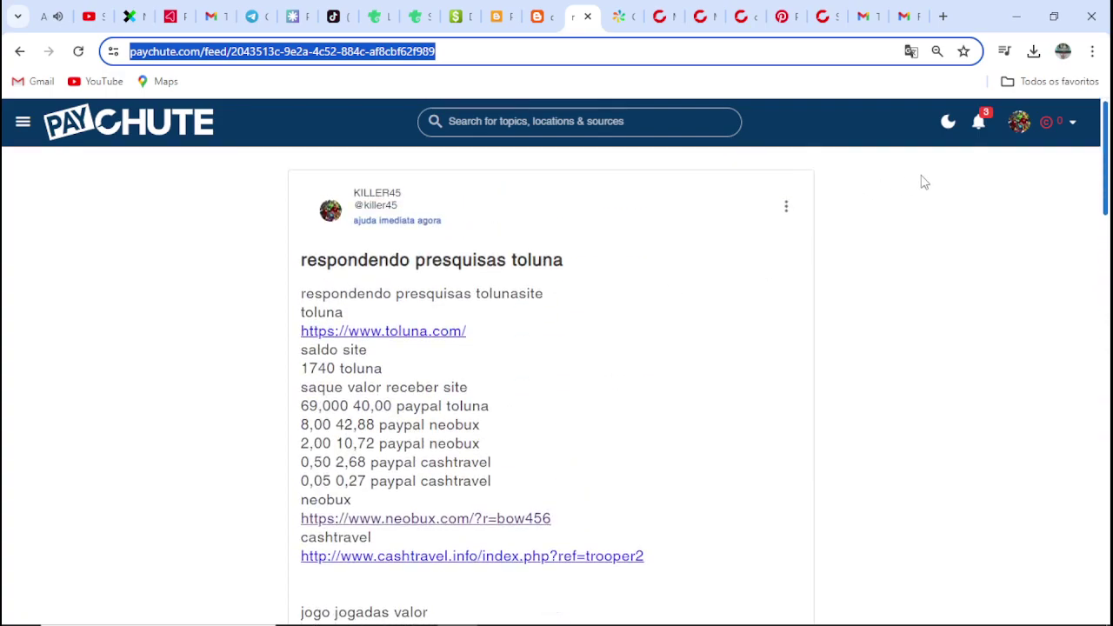
click(979, 123)
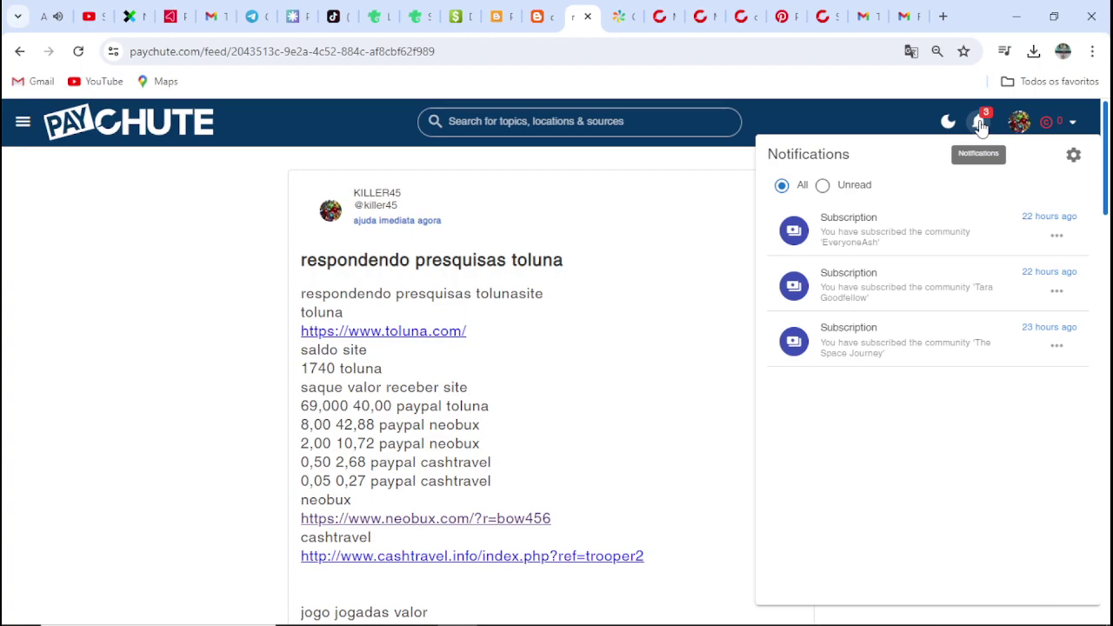
click(981, 124)
Switch to BitChute and open its video upload form
click(652, 13)
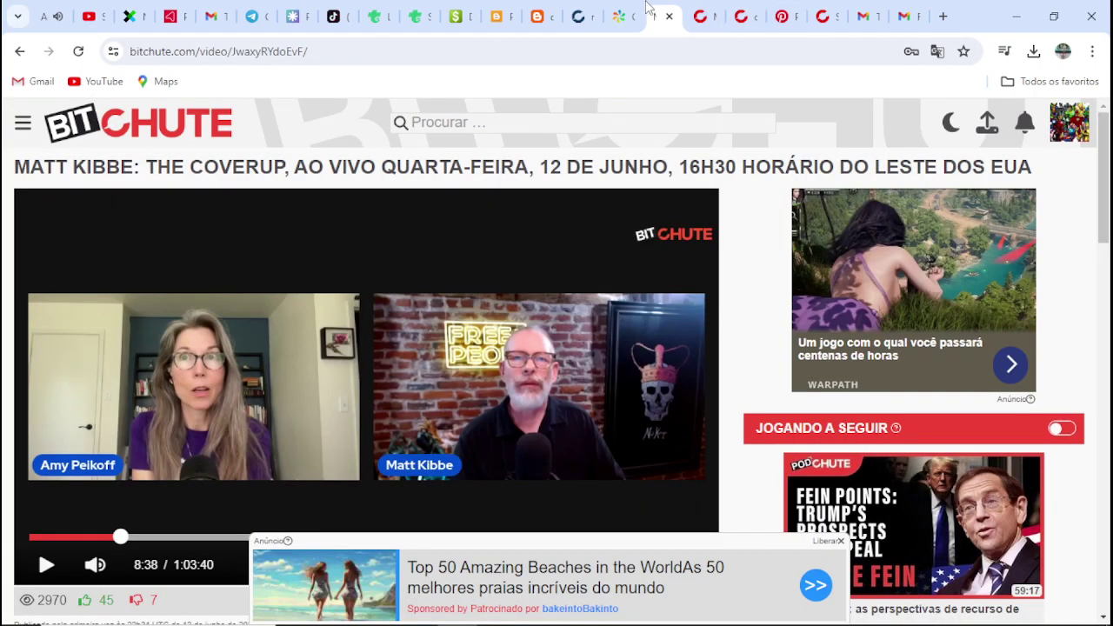
click(700, 15)
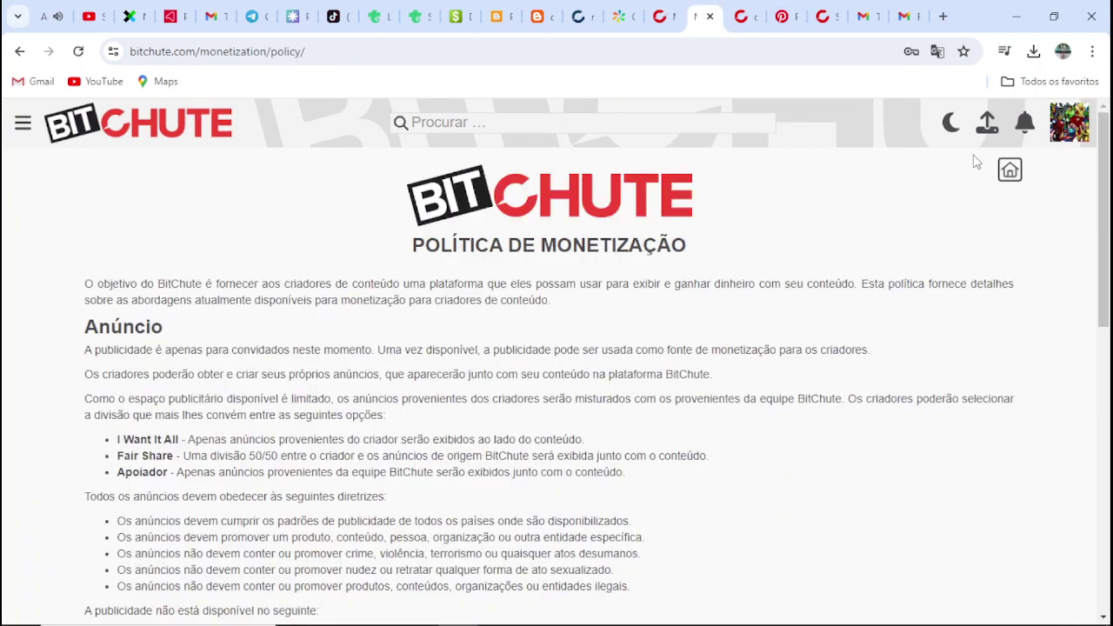
click(987, 123)
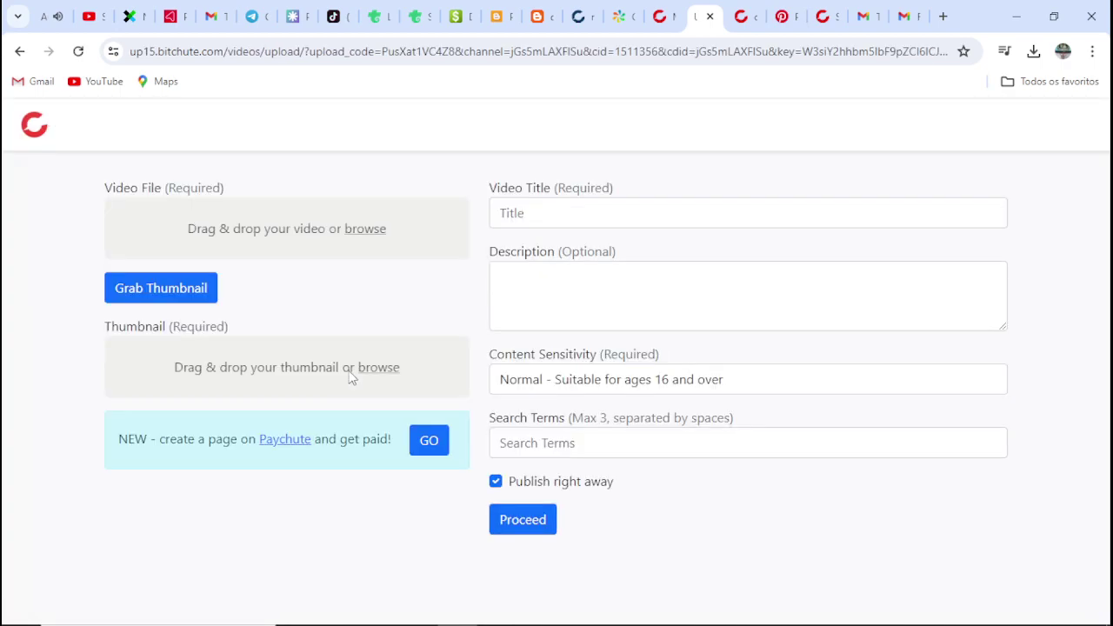
Choose the video "respondendo presquisas toluna neobux" from Downloads for upload, copying its file name before opening it
click(379, 229)
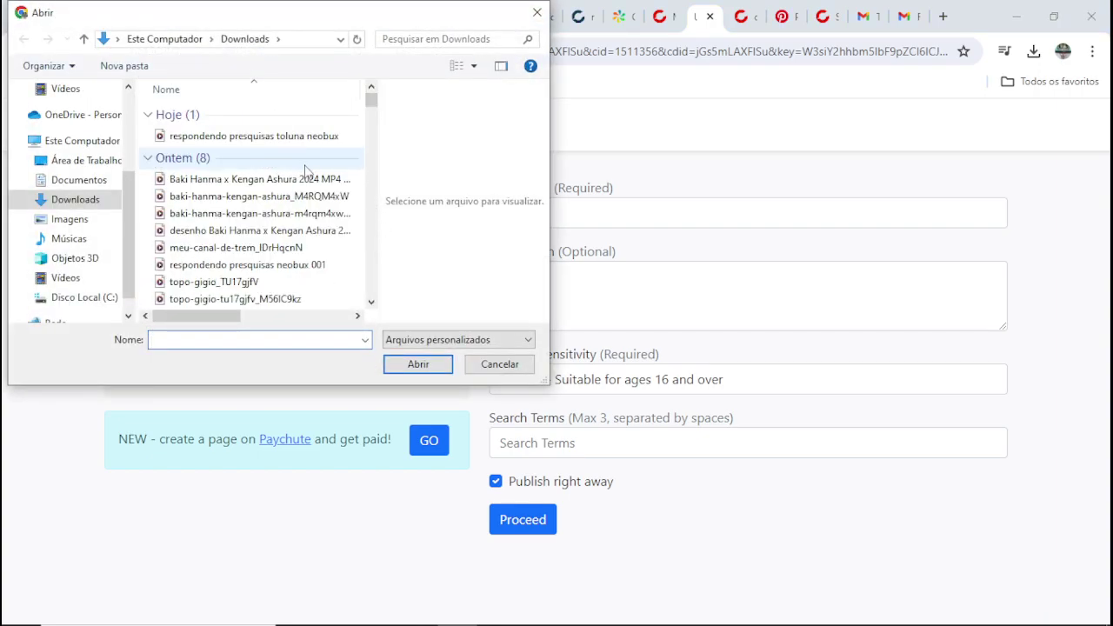
click(297, 137)
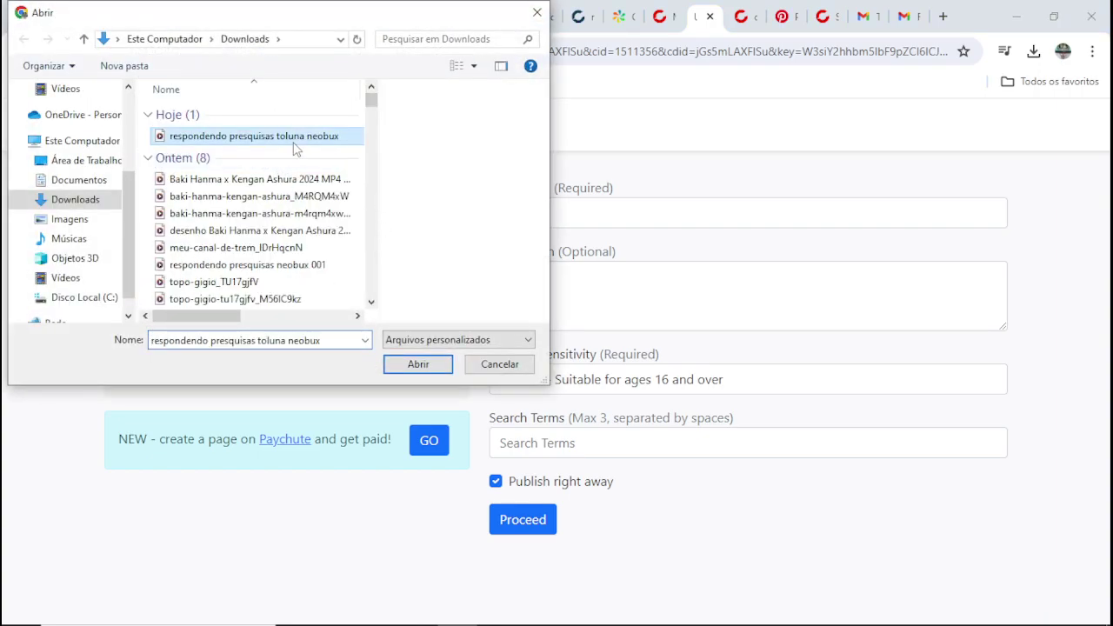
click(282, 345)
key(ctrl+a)
right_click(282, 342)
click(348, 389)
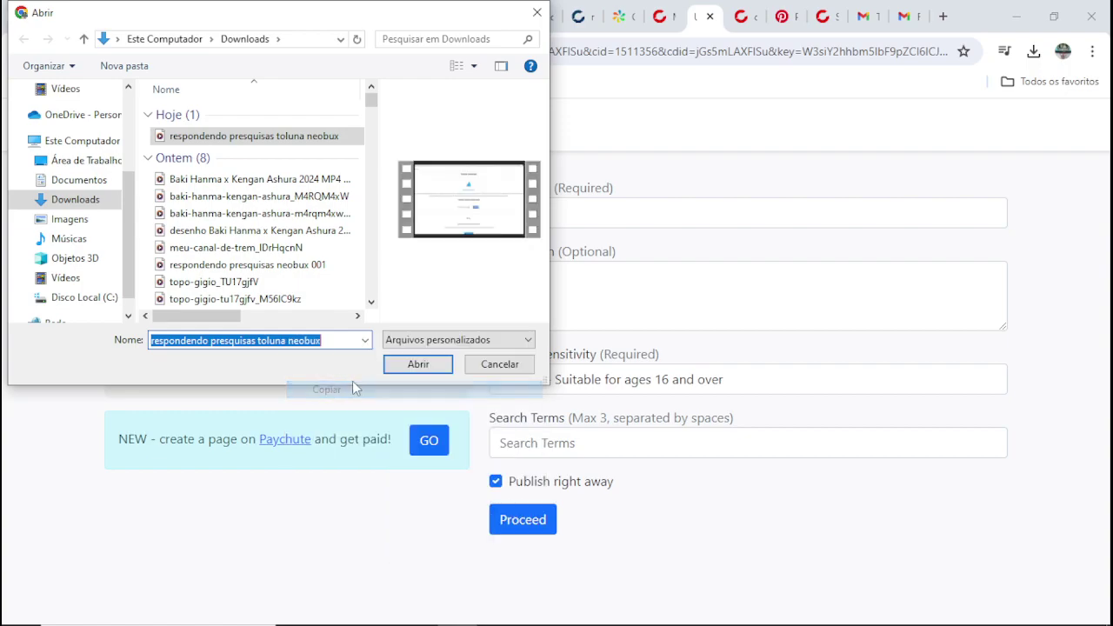
click(418, 364)
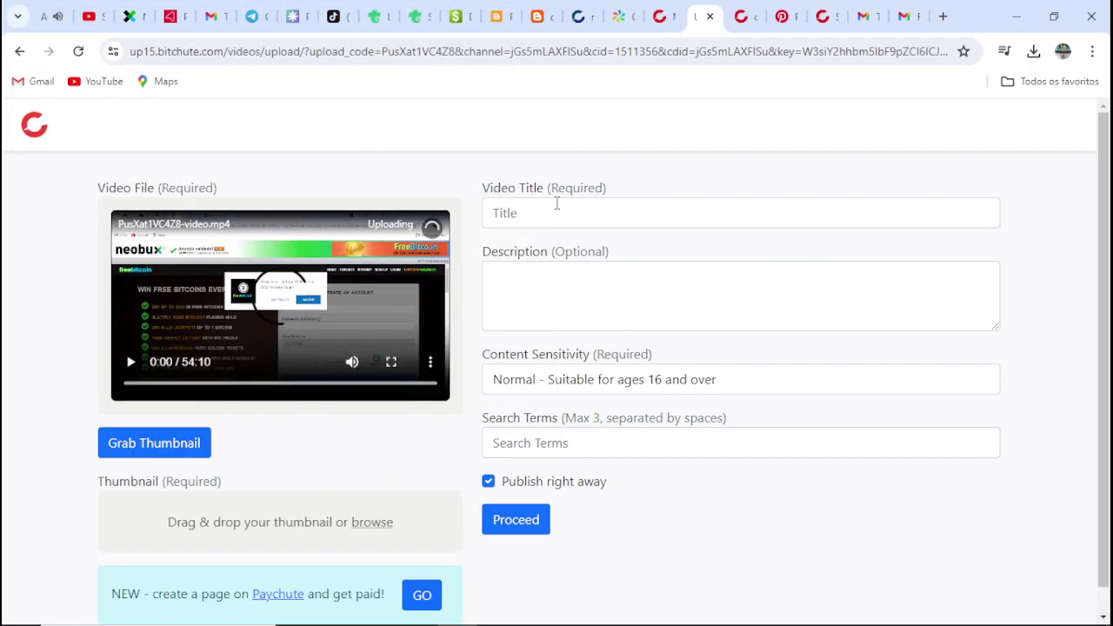
Enter "respondendo presquisas toluna neobux" as the video title and description, and grab a thumbnail from the video
right_click(556, 203)
click(619, 361)
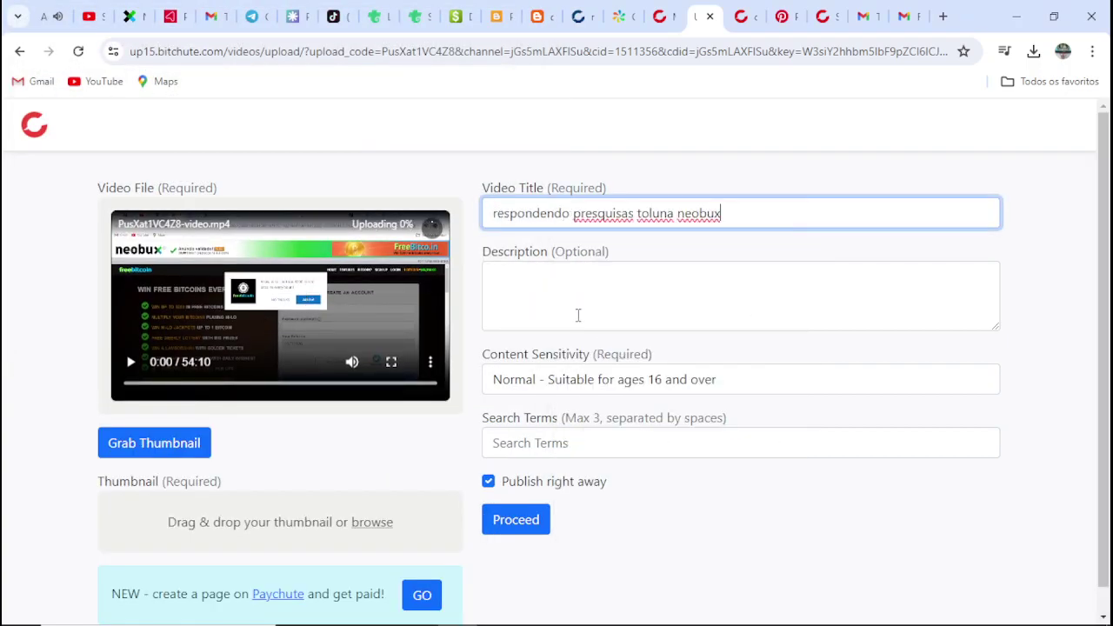
right_click(576, 295)
click(653, 447)
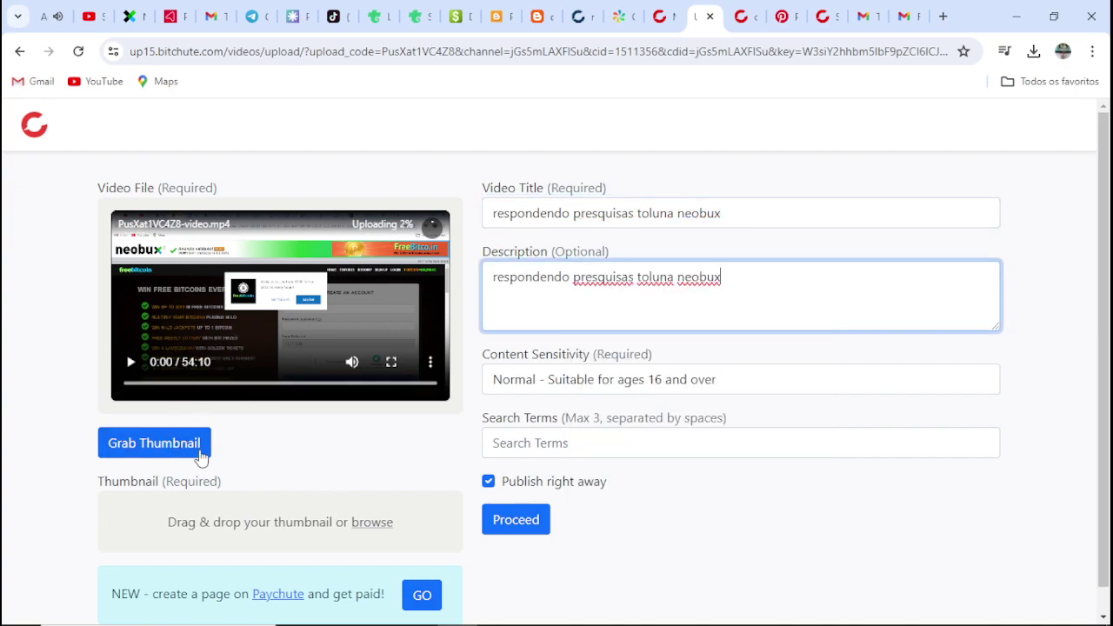
click(168, 448)
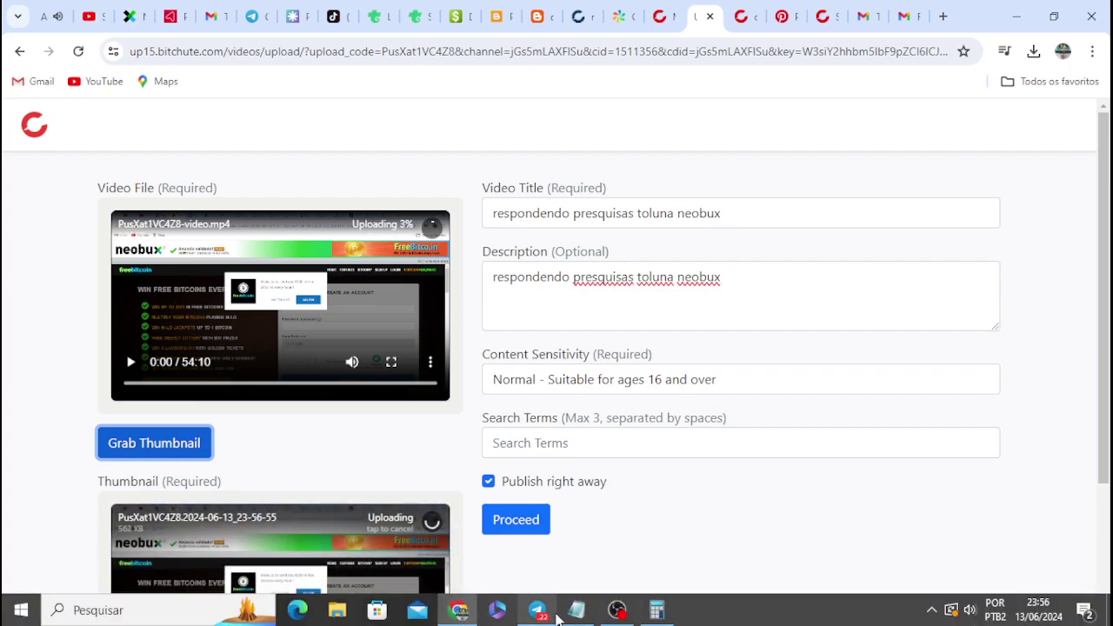
Switch to Notepad and copy the entire notes text, from the toluna survey heading through the last Paychute link
click(577, 610)
scroll(232, 330, up, 3)
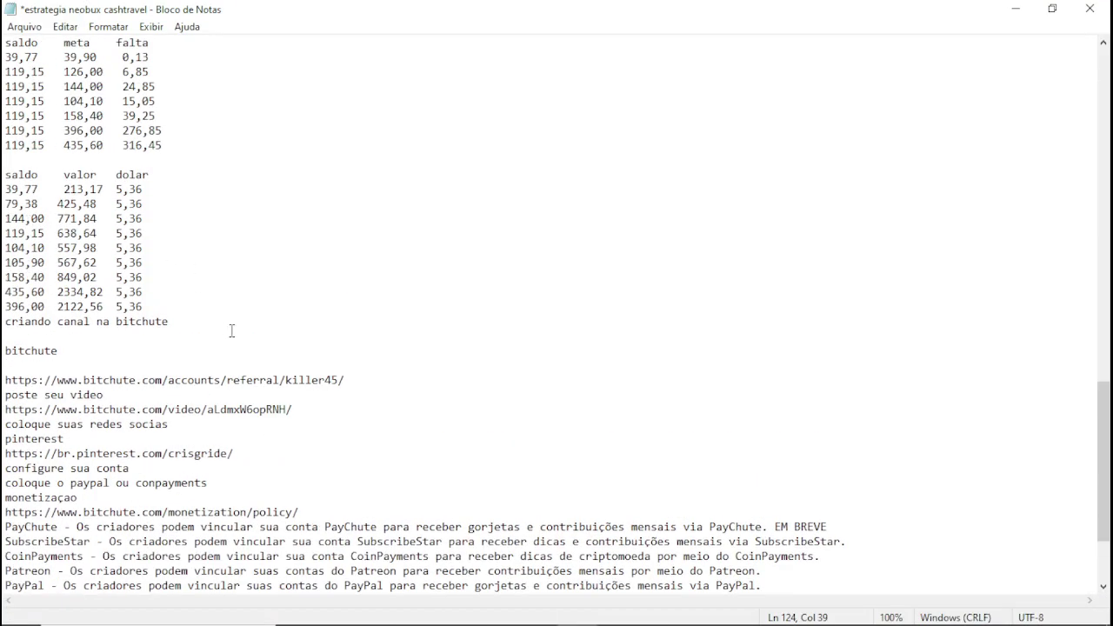
scroll(116, 209, up, 20)
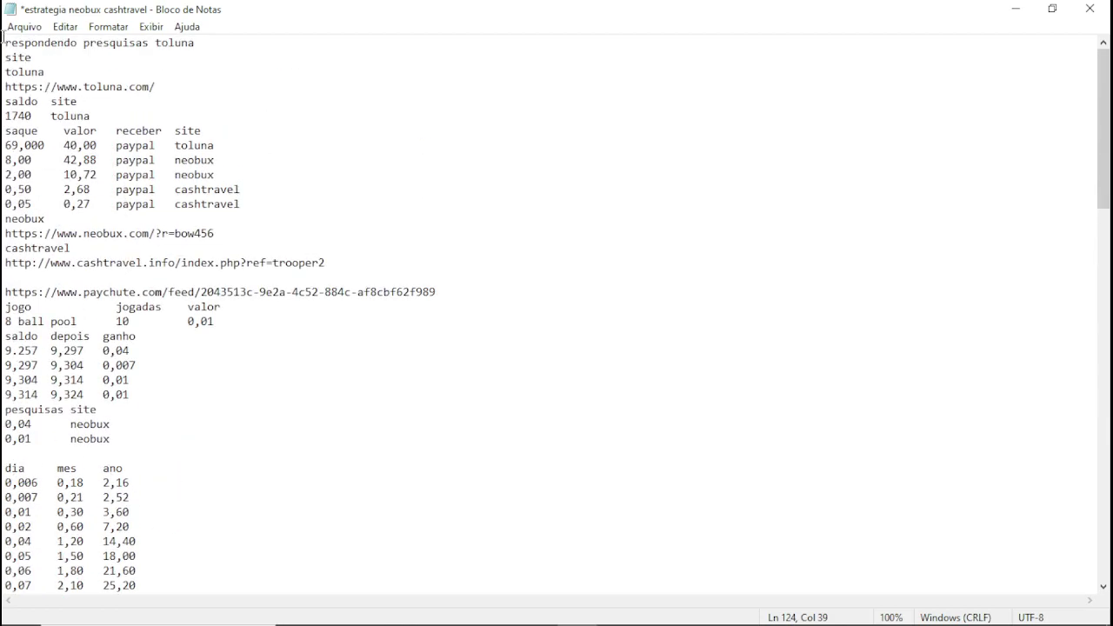
drag(2, 37, 685, 613)
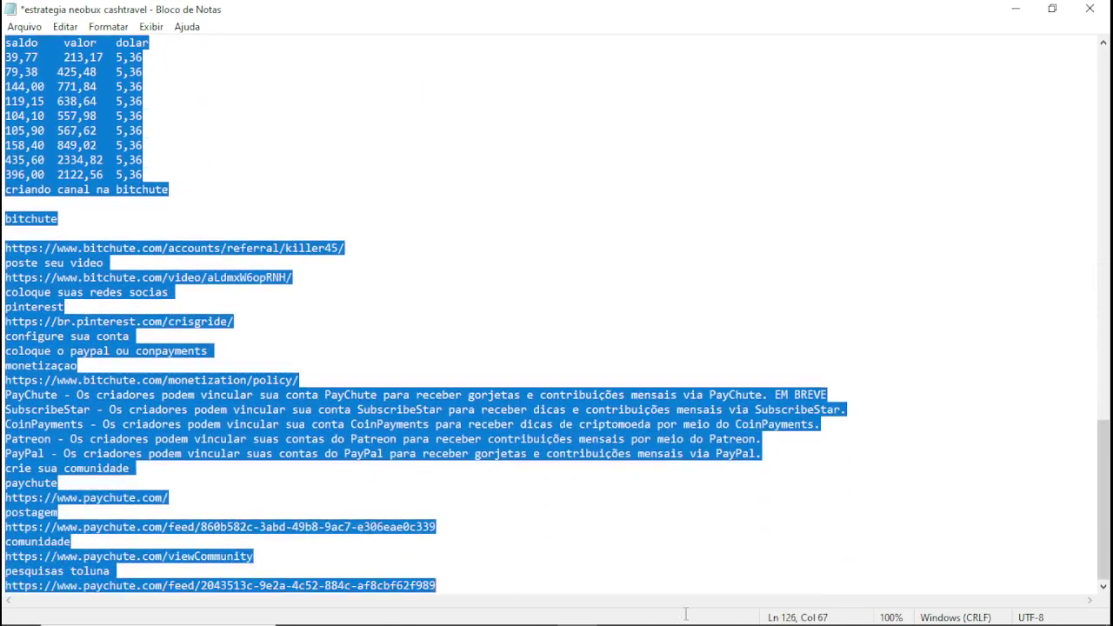
right_click(635, 349)
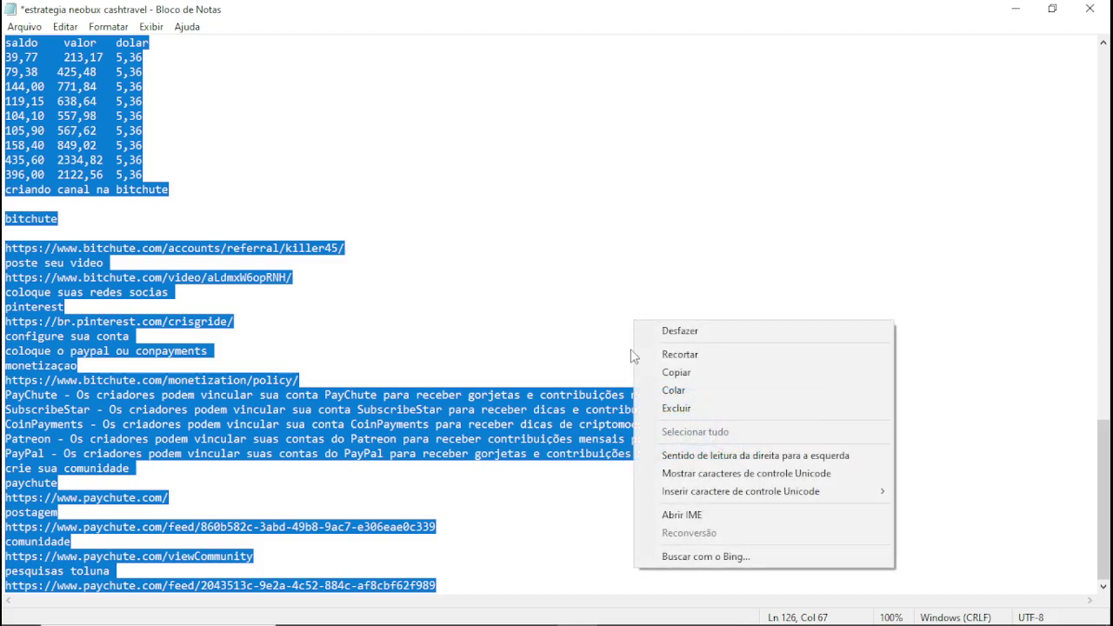
click(676, 372)
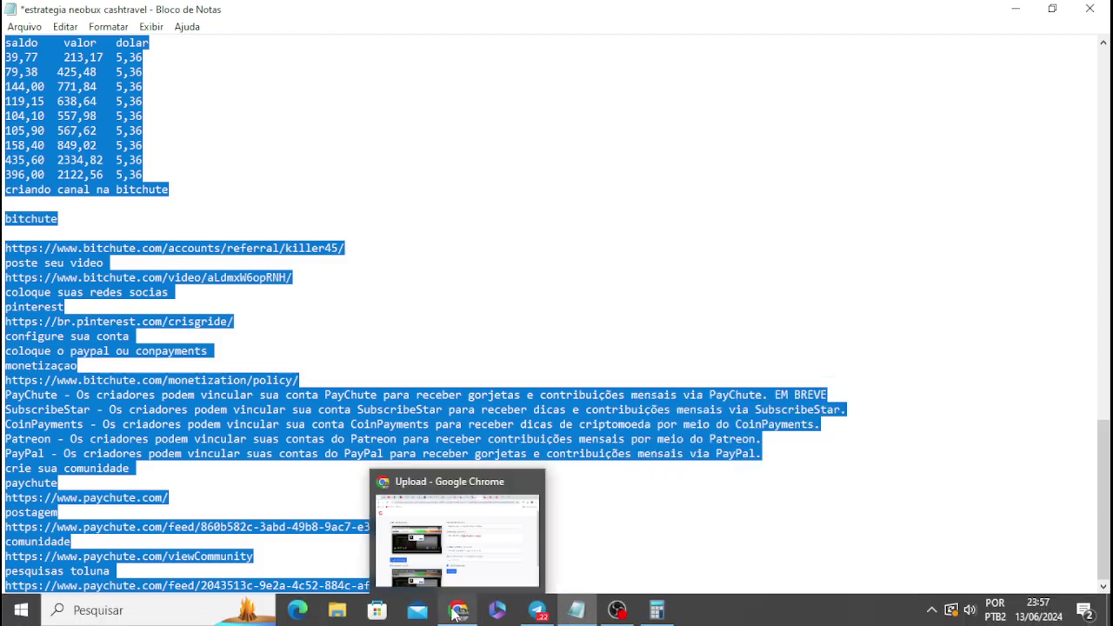
Return to the BitChute upload form and paste the copied notes after the existing description text
click(459, 613)
click(730, 295)
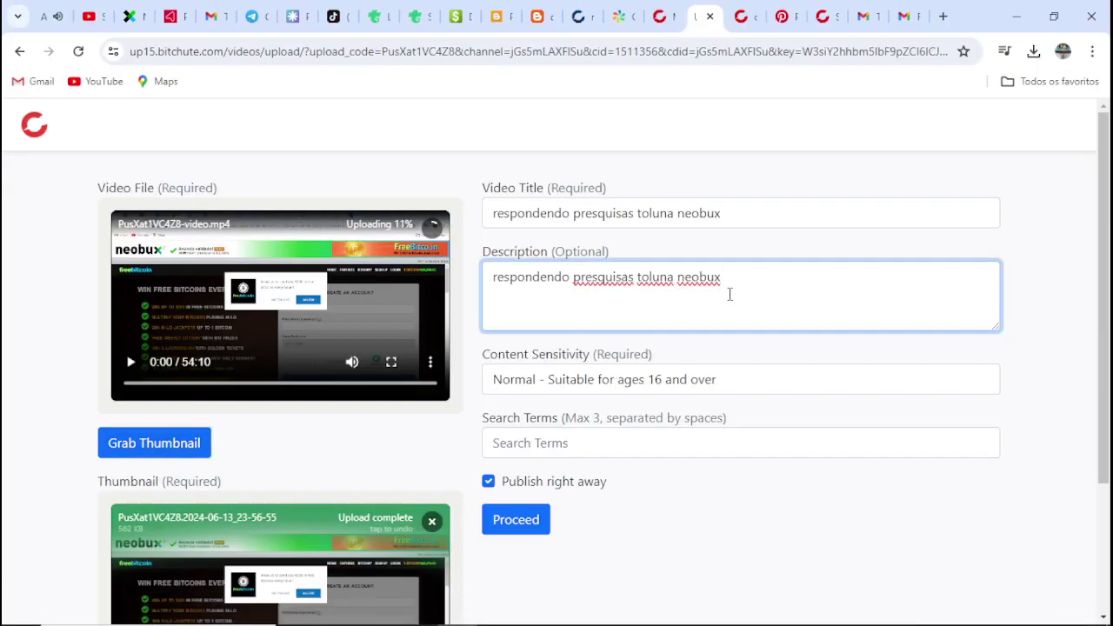
key(ctrl+v)
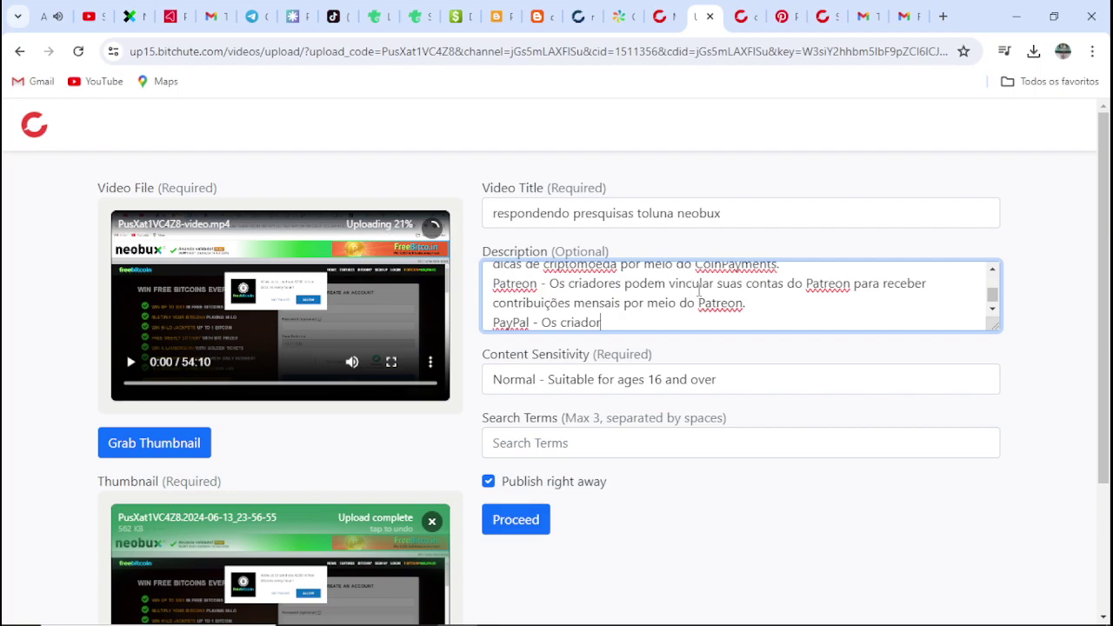
Trim the end of the video description by deleting the Patreon and PayPal text, back to "CoinPayment" in the CoinPayments sentence
key(BackSpace)
key(BackSpace)
key(BackSpace)
key(BackSpace)
key(BackSpace)
key(BackSpace)
key(BackSpace)
key(BackSpace)
key(BackSpace)
key(BackSpace)
key(BackSpace)
key(BackSpace)
key(BackSpace)
key(BackSpace)
key(BackSpace)
key(BackSpace)
key(BackSpace)
key(BackSpace)
key(BackSpace)
key(BackSpace)
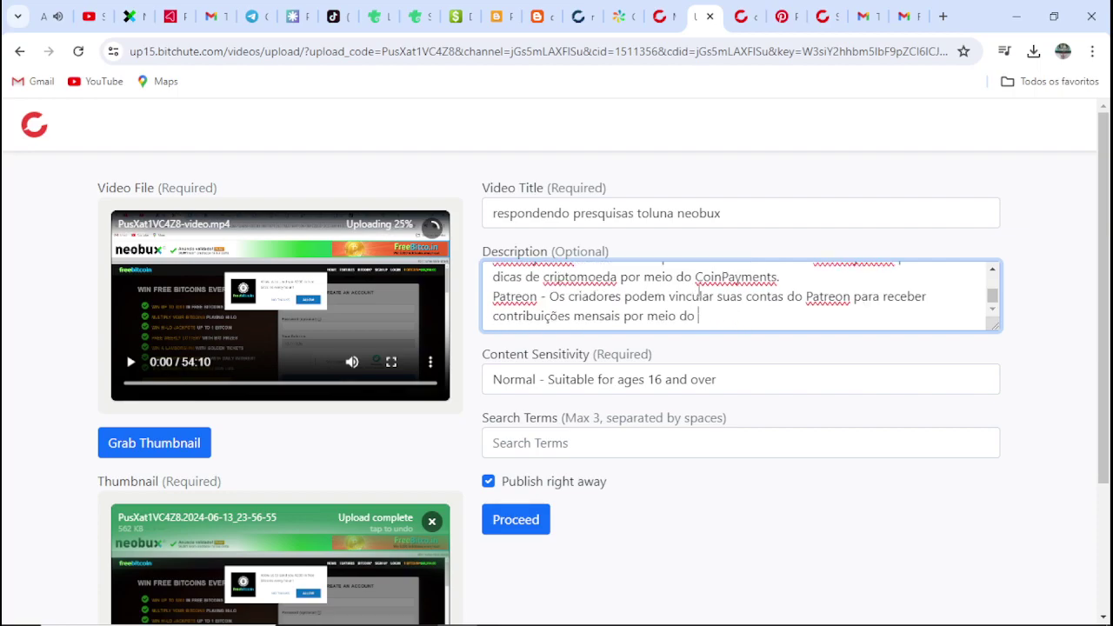
scroll(699, 291, down, 2)
scroll(698, 291, up, 2)
key(BackSpace)
key(BackSpace)
key(BackSpace)
key(BackSpace)
key(BackSpace)
key(BackSpace)
key(BackSpace)
key(BackSpace)
key(BackSpace)
key(BackSpace)
key(BackSpace)
key(BackSpace)
key(BackSpace)
key(BackSpace)
key(BackSpace)
key(BackSpace)
key(BackSpace)
key(BackSpace)
key(BackSpace)
key(BackSpace)
key(BackSpace)
key(BackSpace)
key(BackSpace)
key(BackSpace)
key(BackSpace)
key(BackSpace)
key(BackSpace)
key(BackSpace)
key(BackSpace)
key(BackSpace)
key(BackSpace)
key(BackSpace)
key(BackSpace)
key(BackSpace)
key(BackSpace)
key(BackSpace)
key(BackSpace)
key(BackSpace)
key(BackSpace)
key(BackSpace)
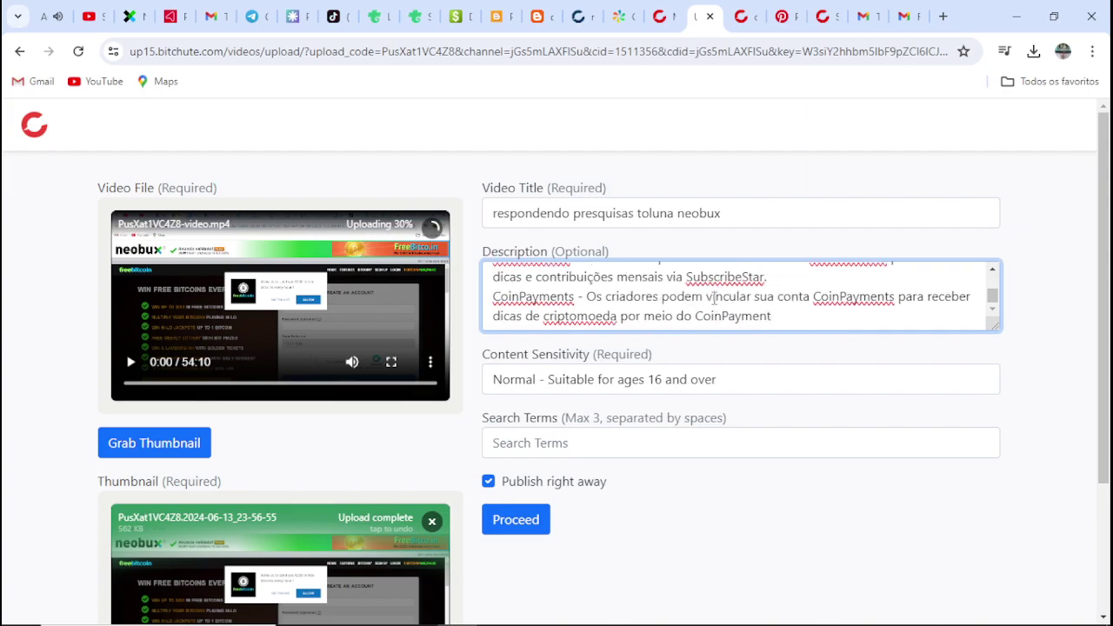
Set the video's search term to "neobux" and submit the upload form
scroll(686, 339, down, 1)
click(625, 366)
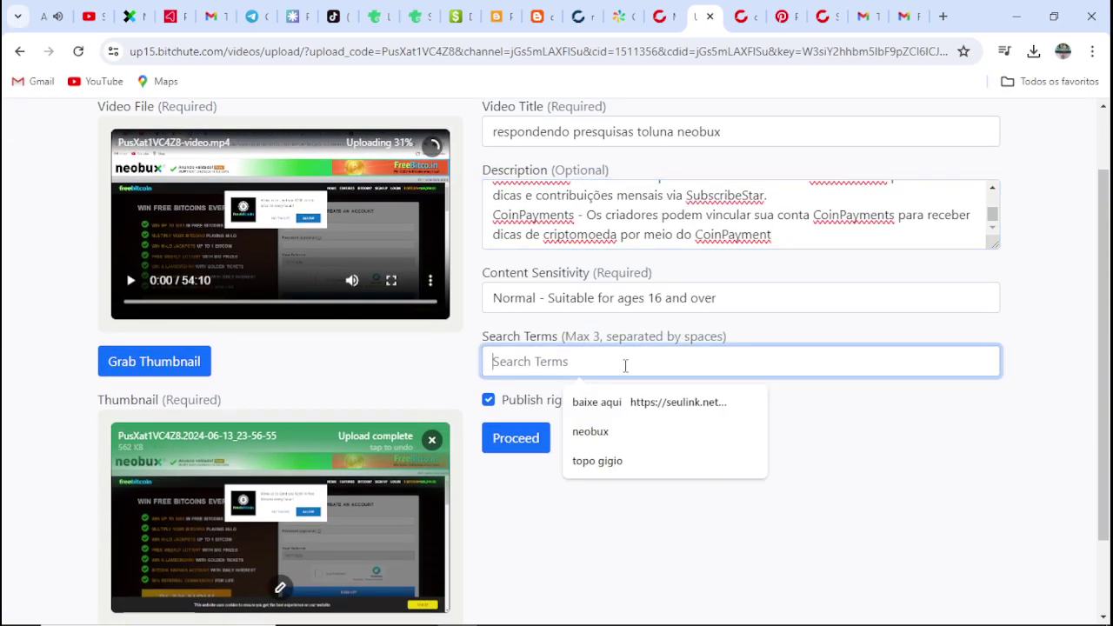
click(609, 432)
click(522, 436)
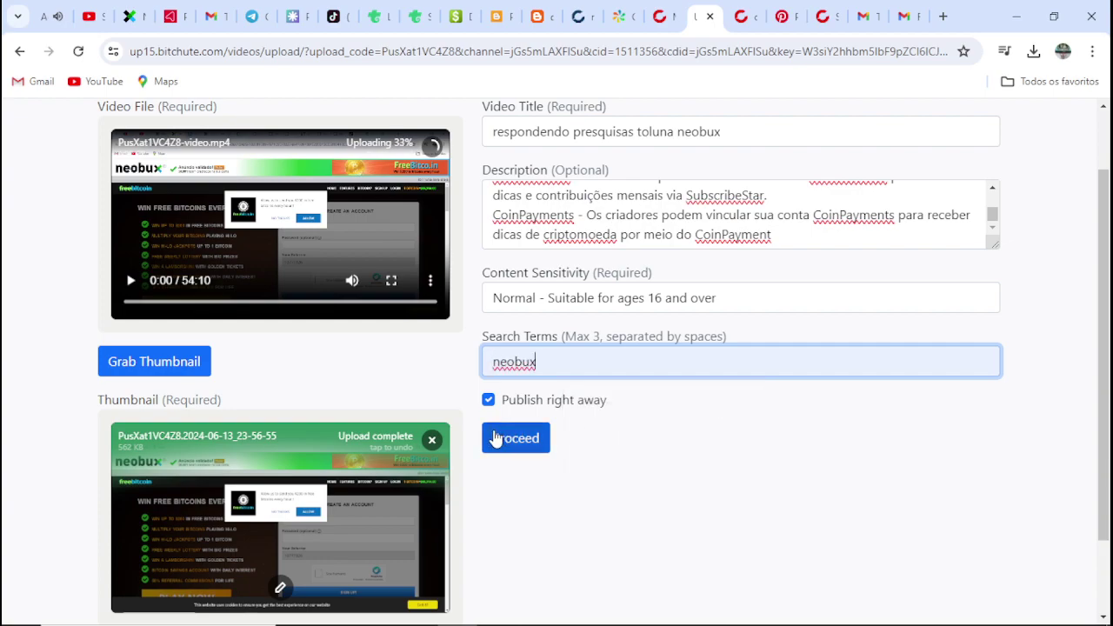
Review the pasted video description from its first lines down to its end
scroll(633, 339, up, 1)
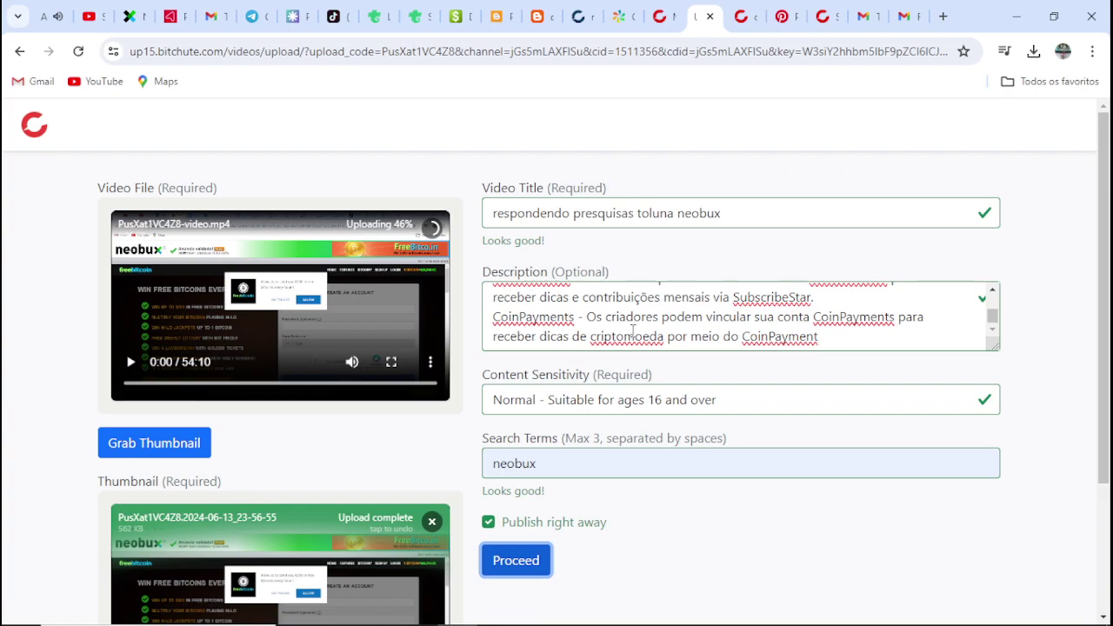
scroll(881, 324, up, 15)
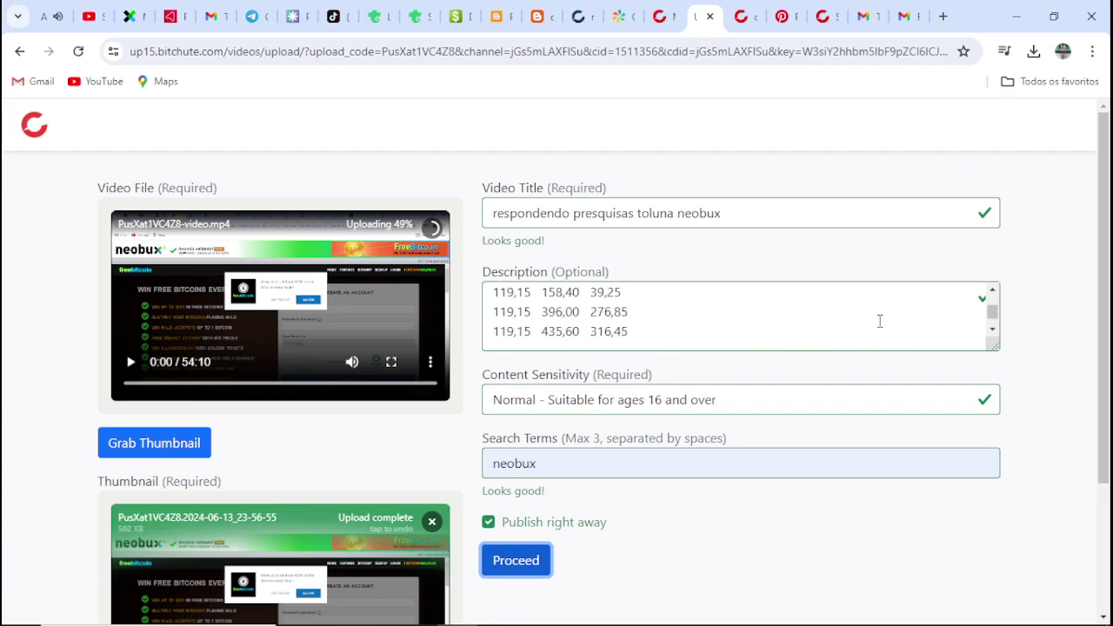
scroll(880, 321, up, 4)
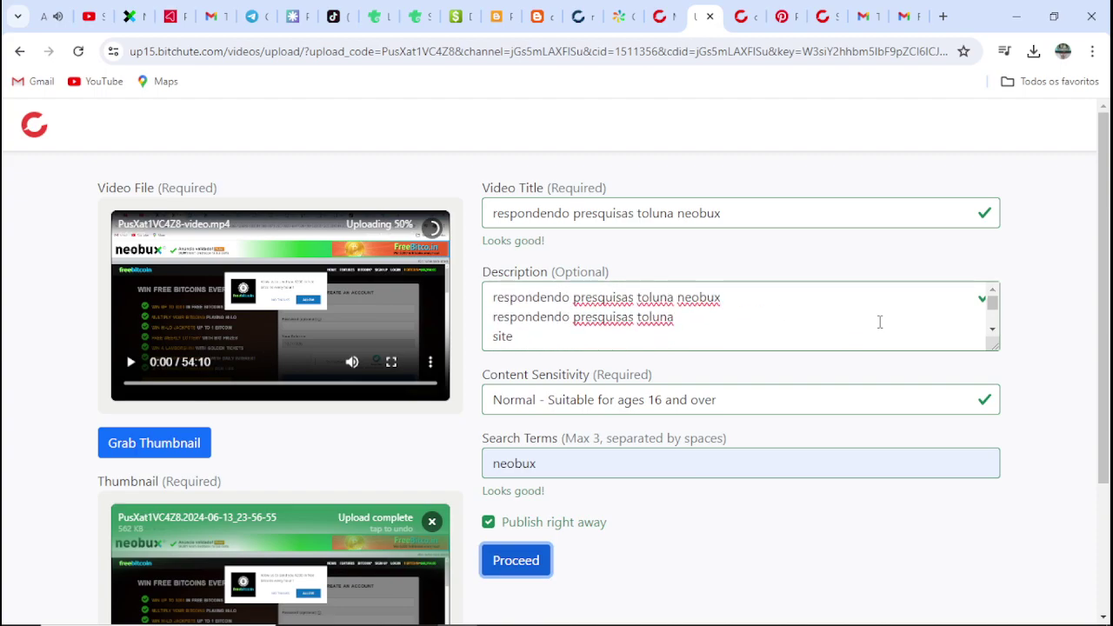
scroll(880, 322, down, 10)
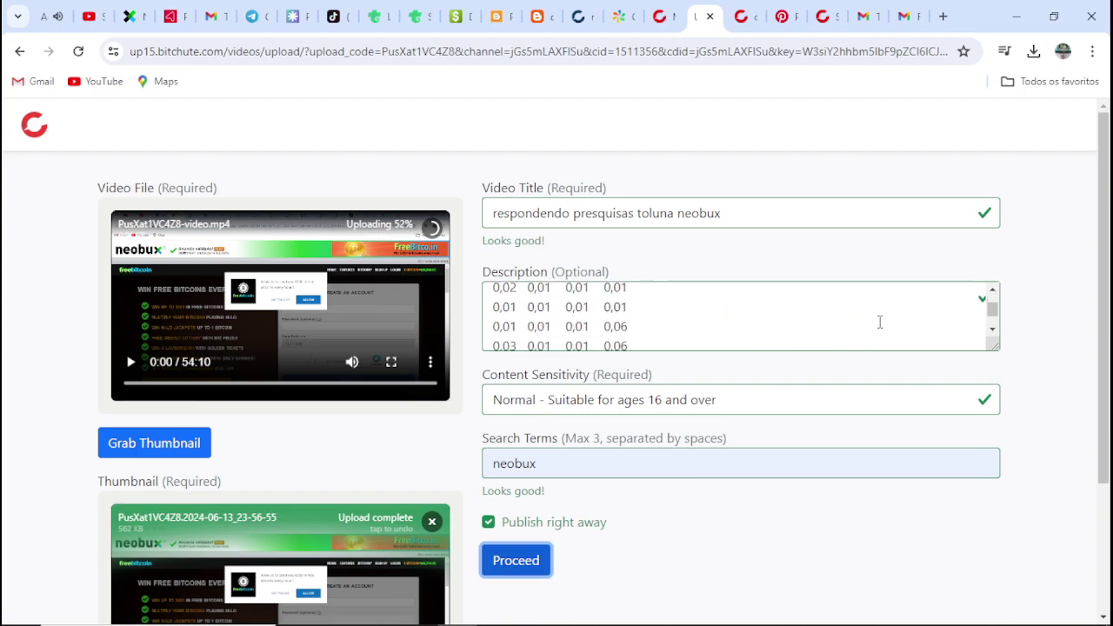
scroll(880, 322, down, 10)
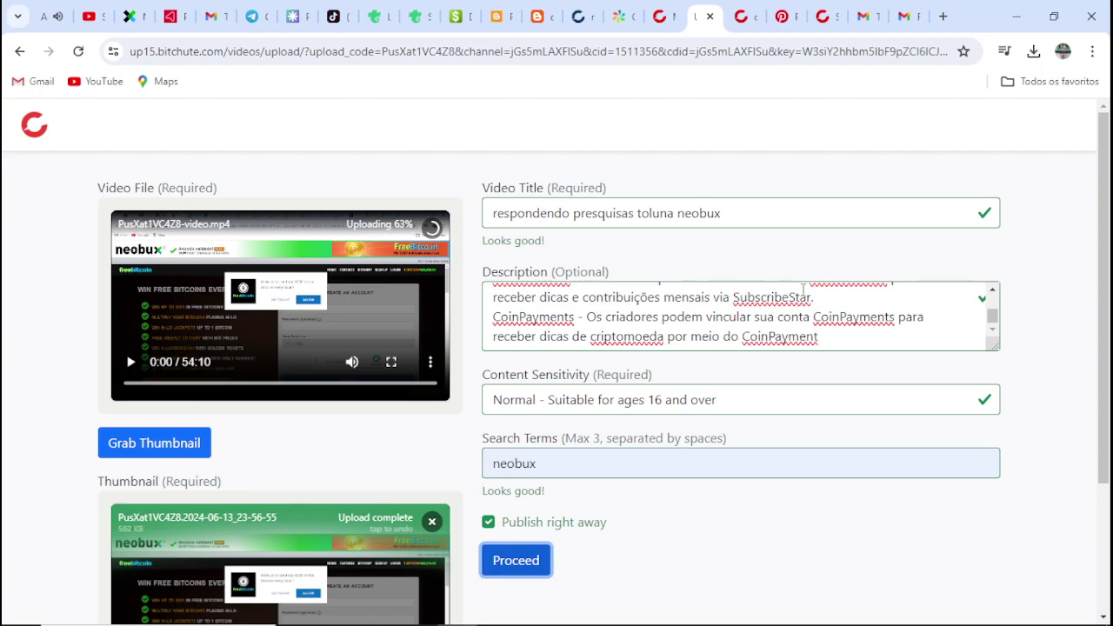
Switch to Pinterest, open the "Todos os Pins" collection, and select its page address for copying
click(771, 8)
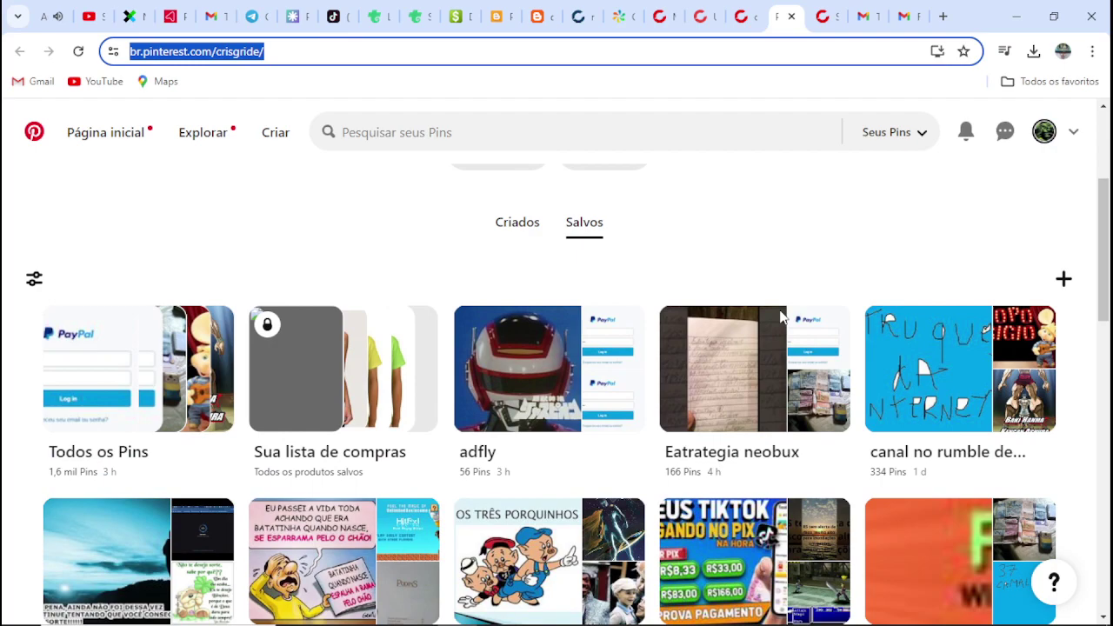
click(138, 382)
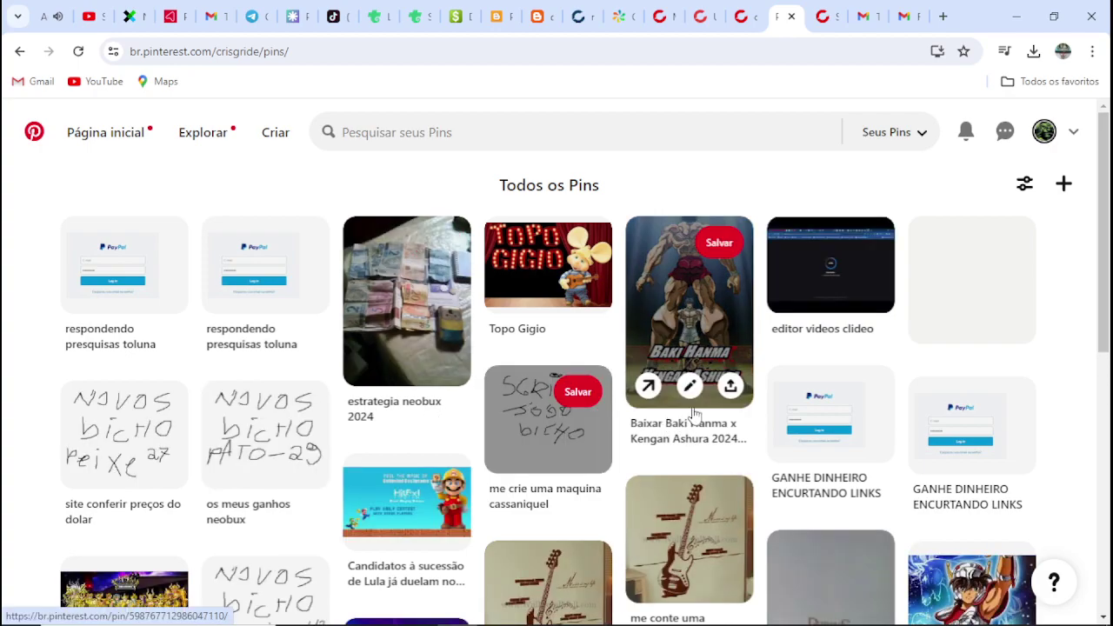
click(398, 51)
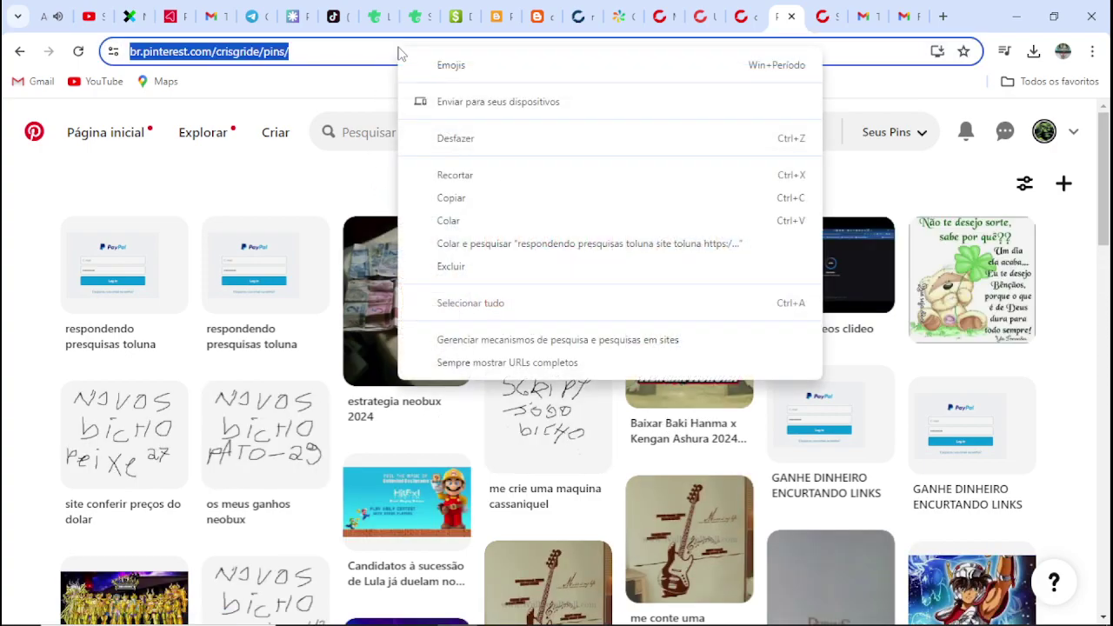